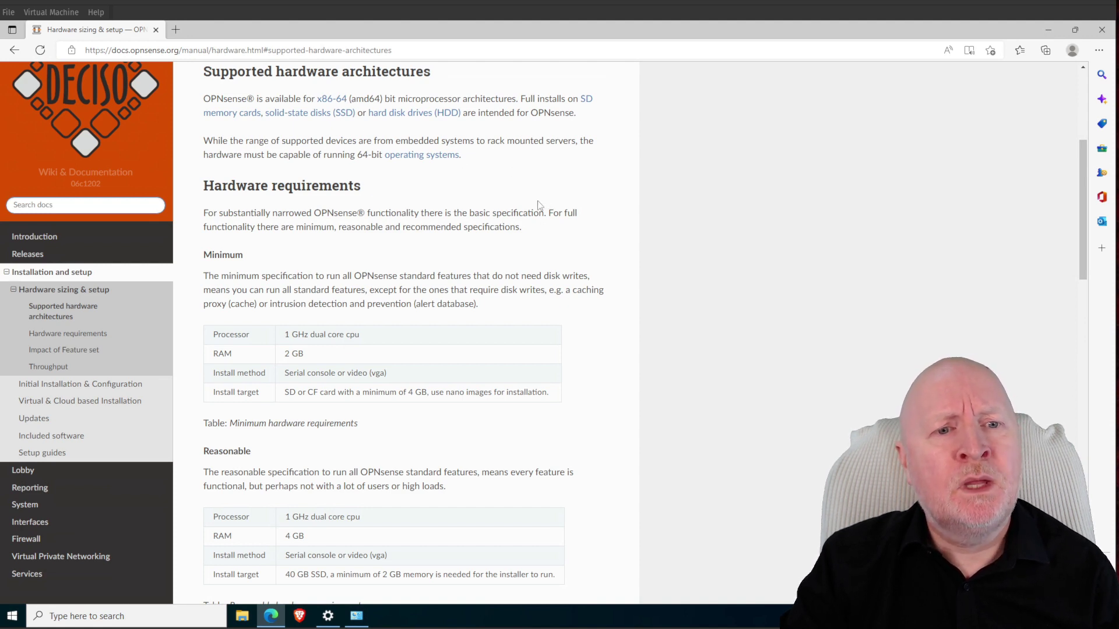
Scroll through the OPNsense minimum, reasonable and recommended hardware requirement tables
scroll(538, 204, "down", 1)
scroll(539, 206, "down", 1)
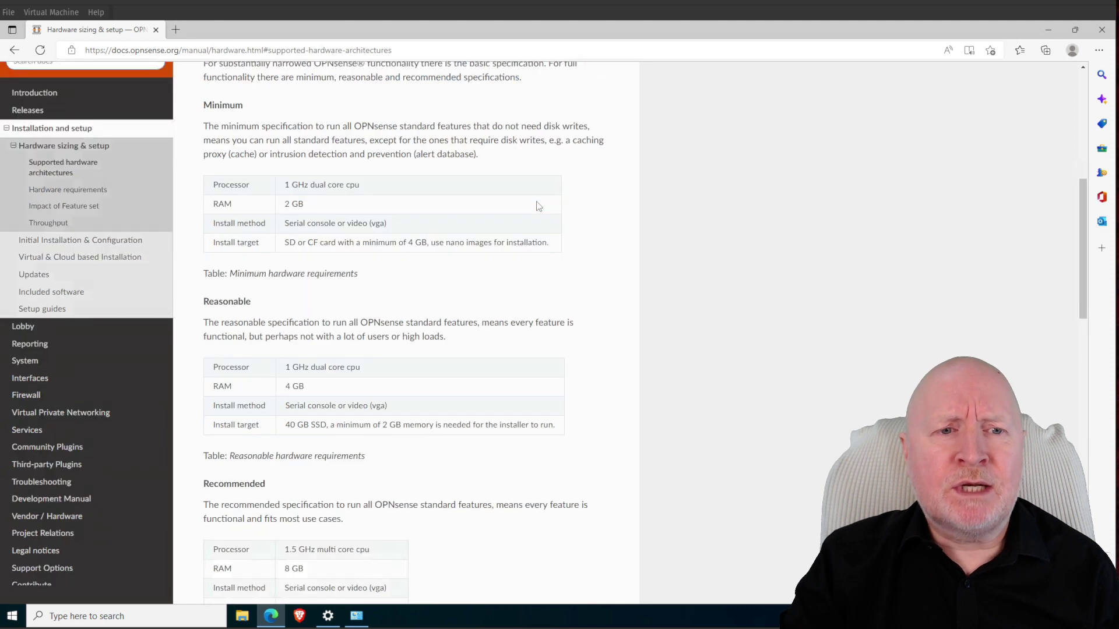
scroll(537, 205, "down", 1)
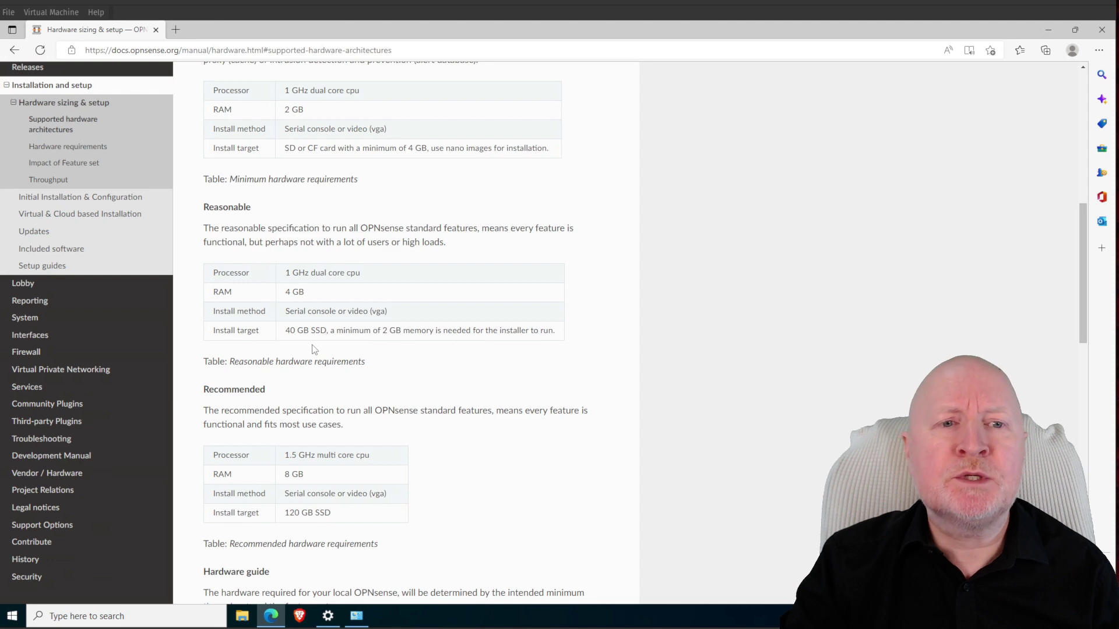
scroll(315, 350, "up", 4)
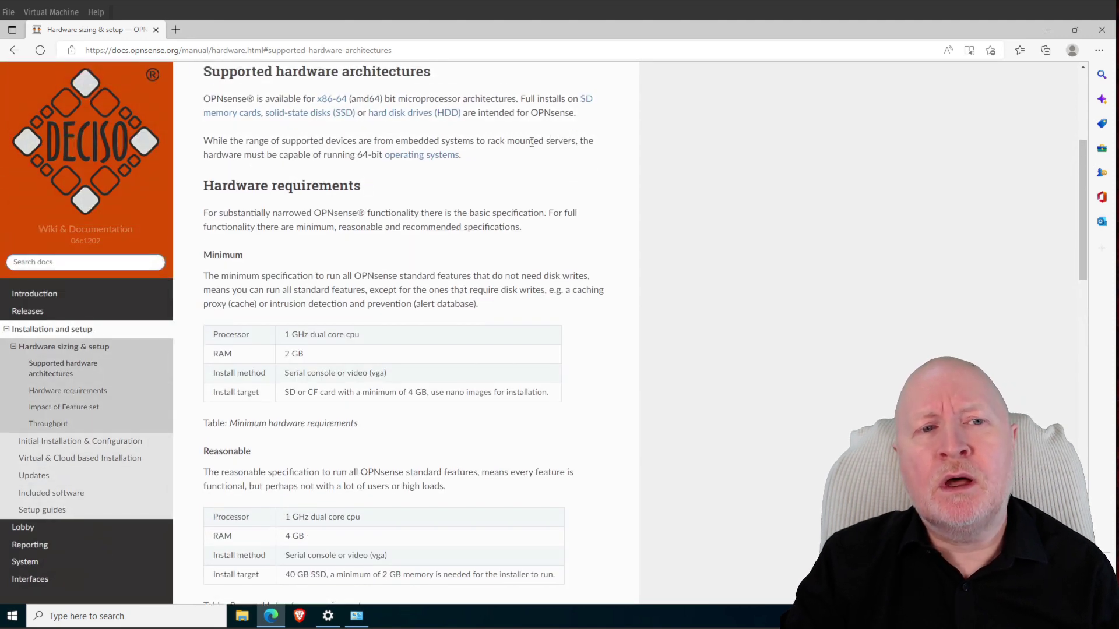
scroll(652, 276, "down", 1)
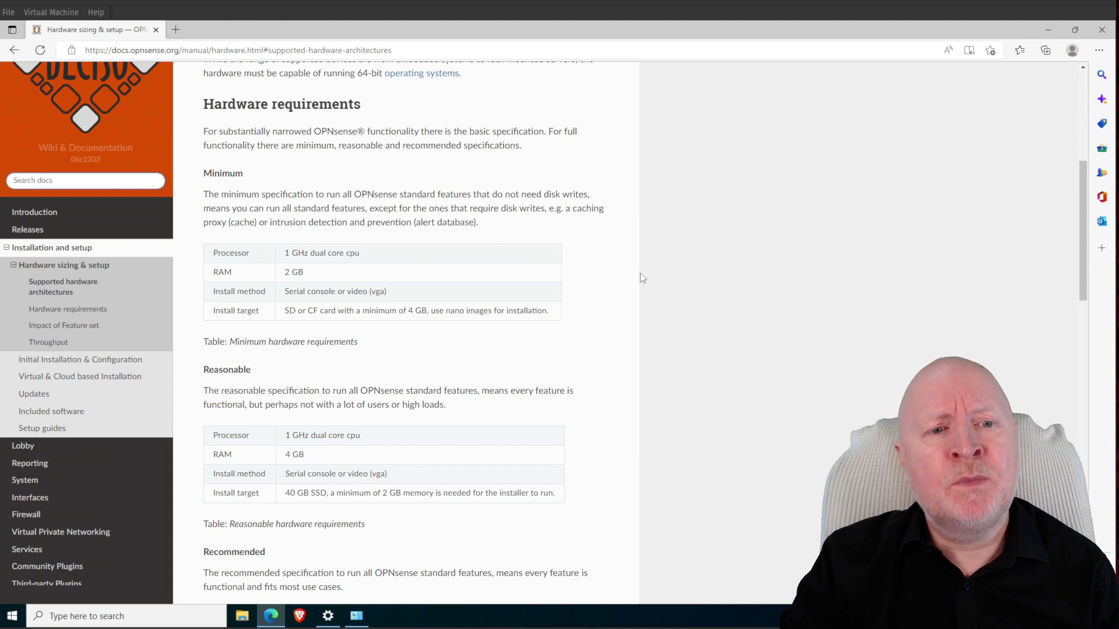
scroll(638, 274, "down", 1)
scroll(548, 454, "down", 1)
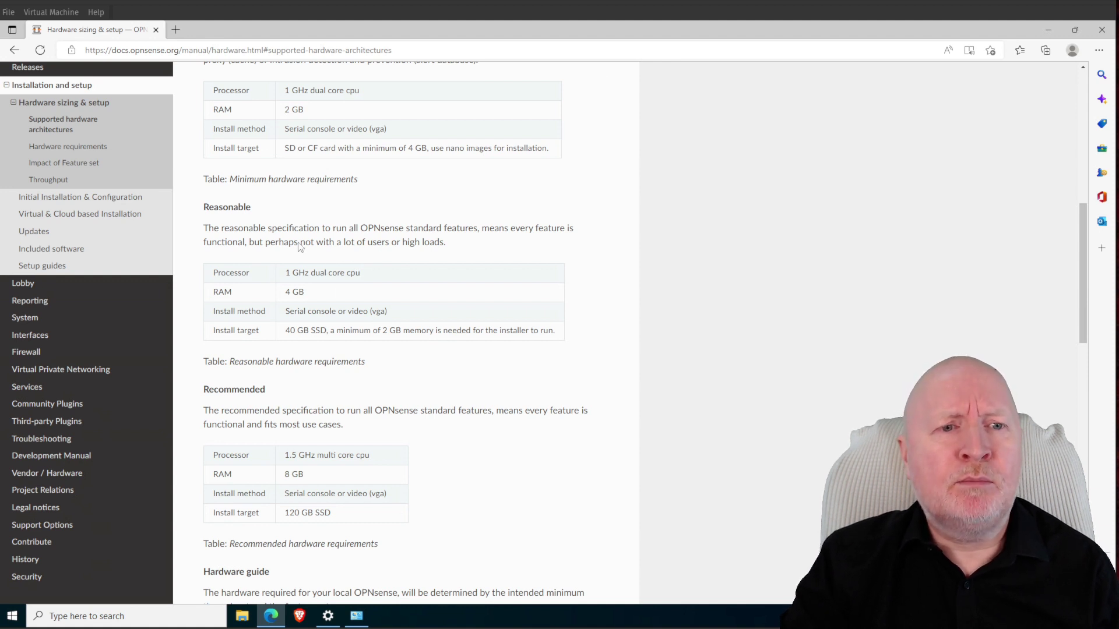
scroll(515, 379, "down", 1)
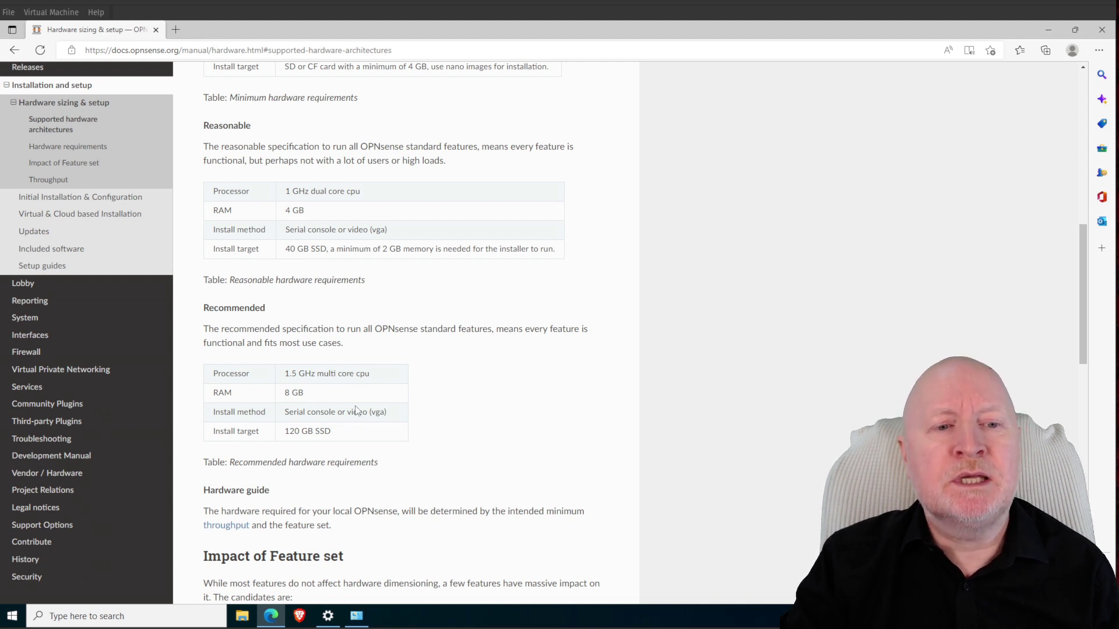
scroll(348, 401, "up", 1)
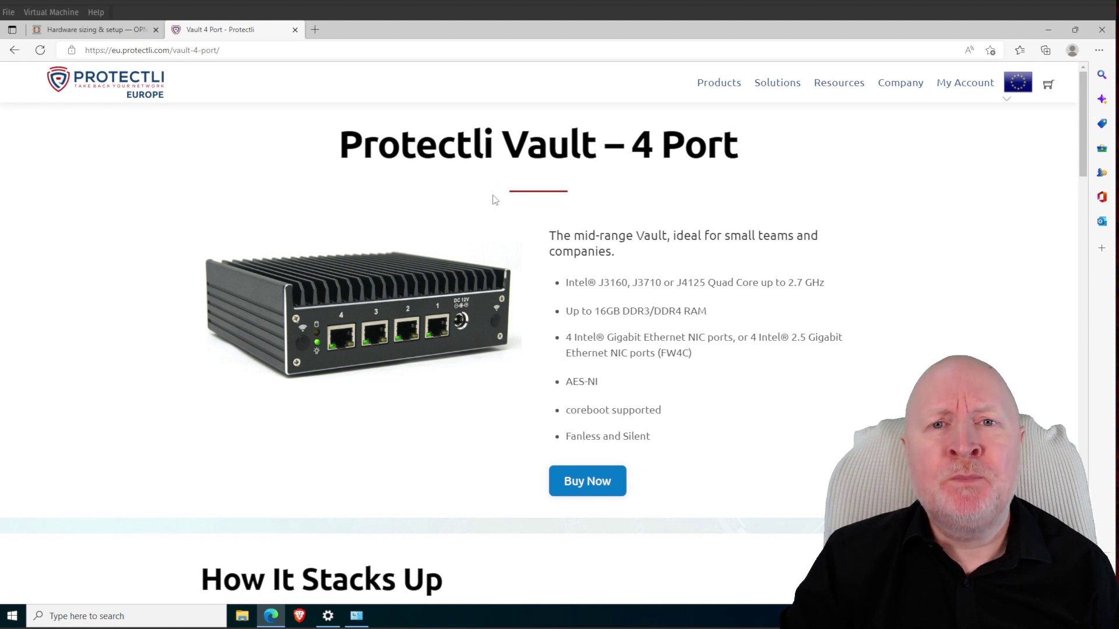
Look over the Protectli Vault 4 Port specifications and the site's Products menu
mouse_move(725, 83)
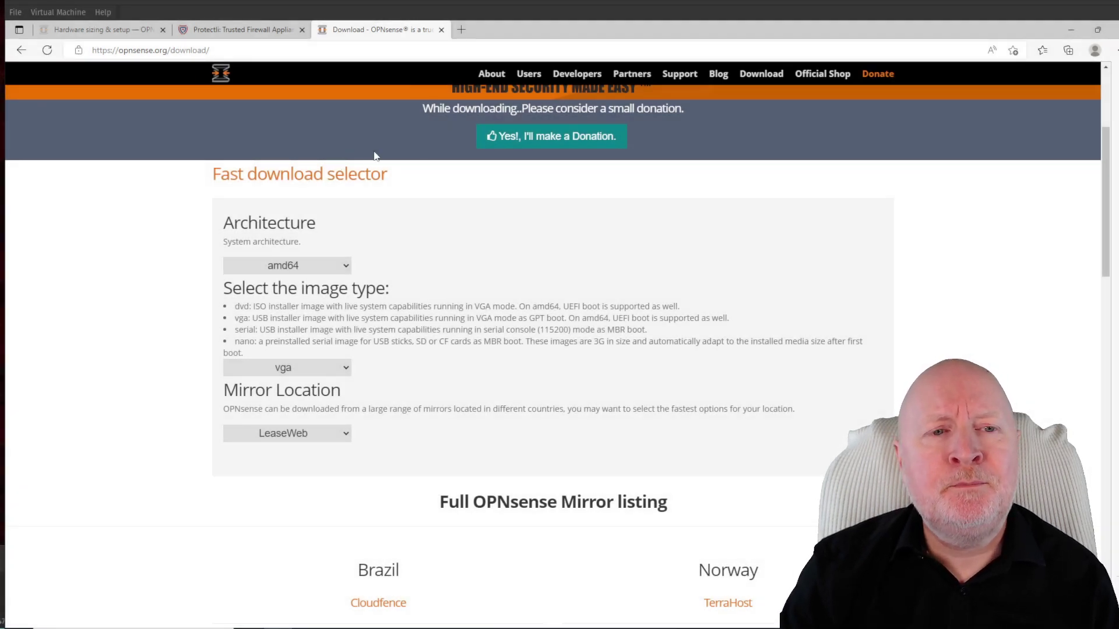
Keep amd64 as the architecture and select the dvd image type
left_click(348, 267)
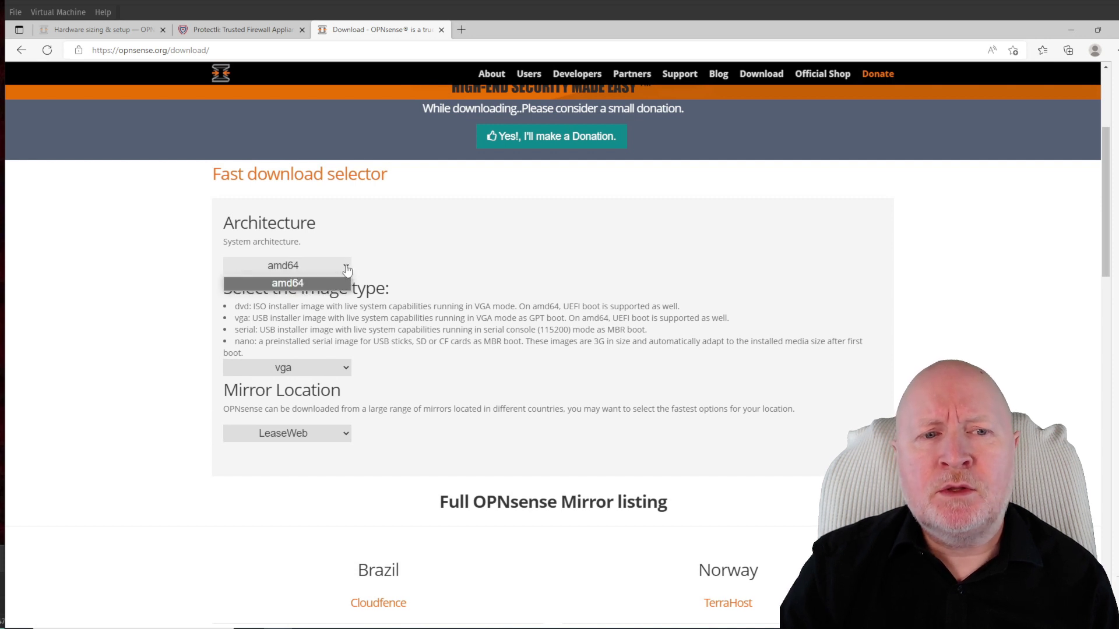
left_click(348, 268)
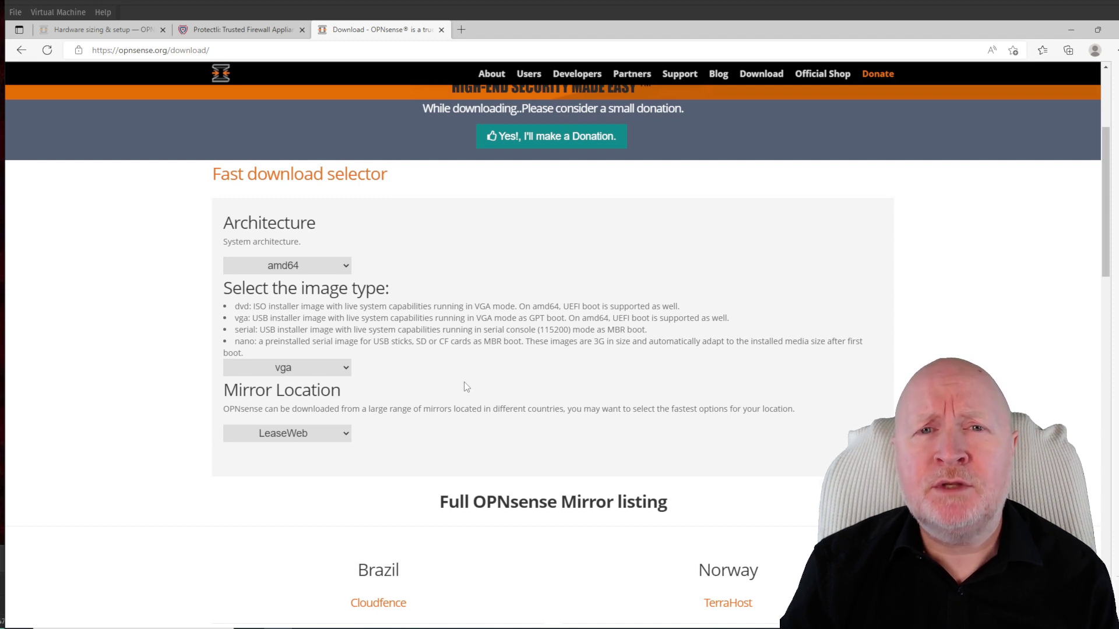
left_click(338, 370)
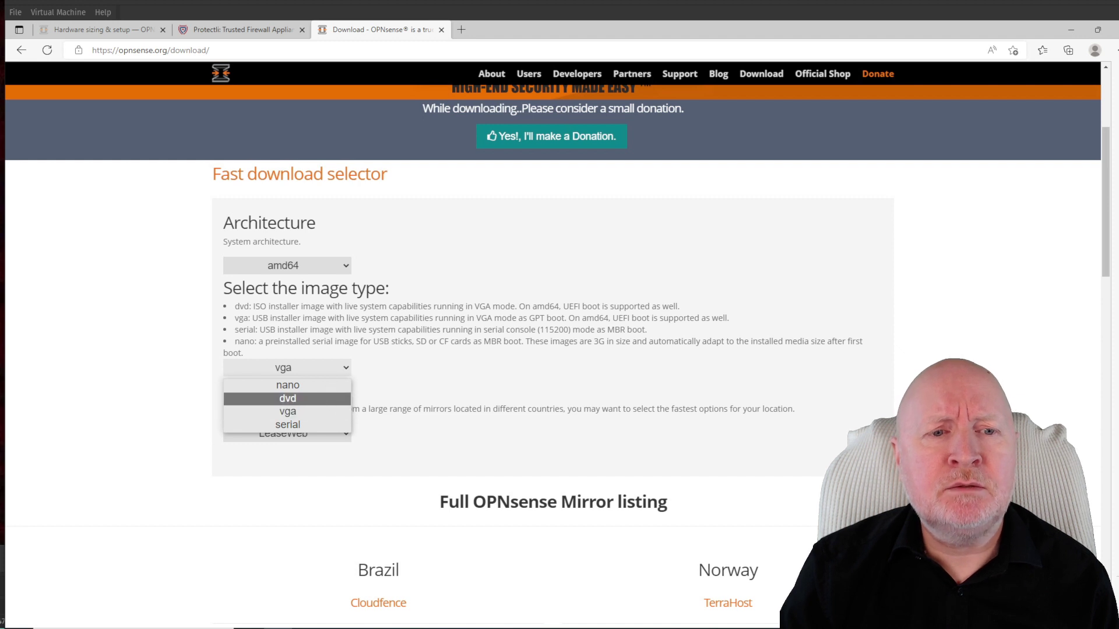
left_click(327, 398)
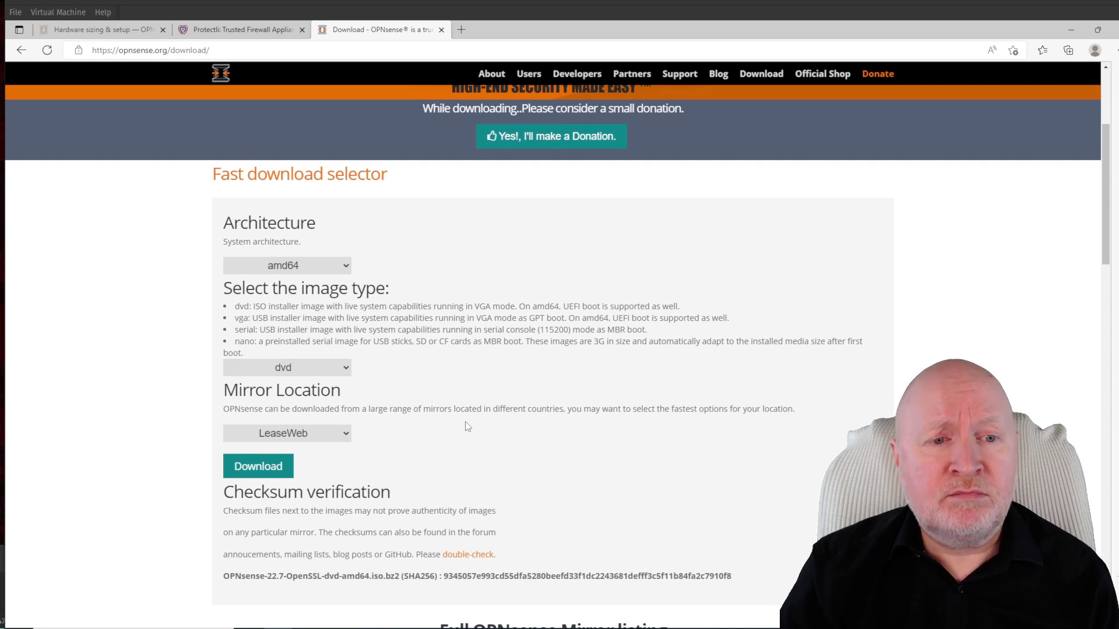
Pick the University of Kent mirror and download the amd64 dvd image
left_click(344, 434)
scroll(361, 335, "down", 4)
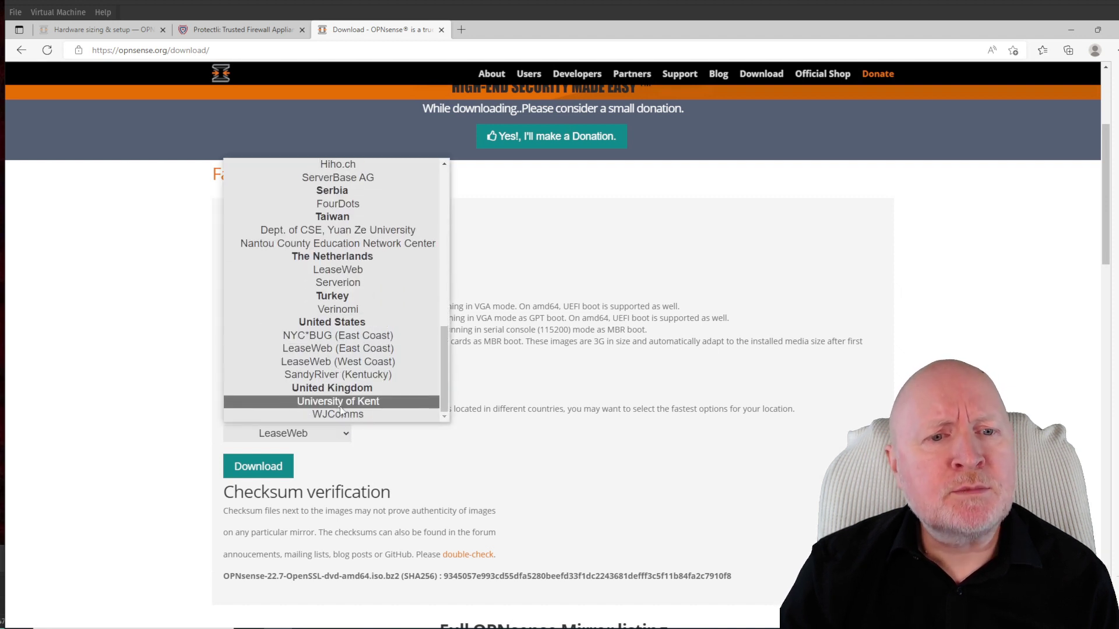
left_click(338, 402)
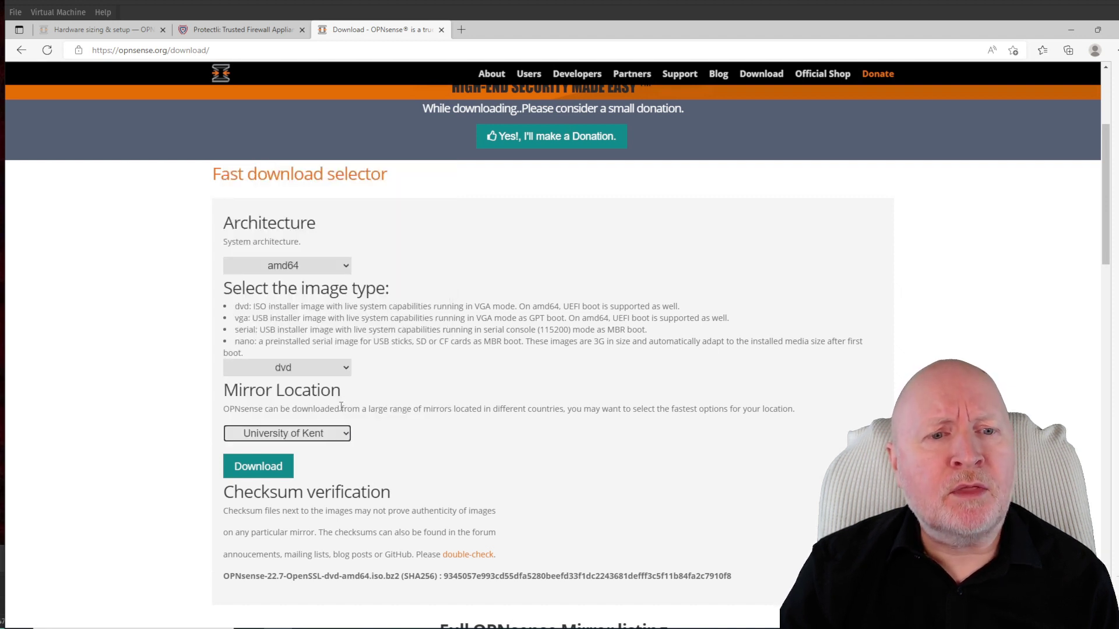
left_click(279, 472)
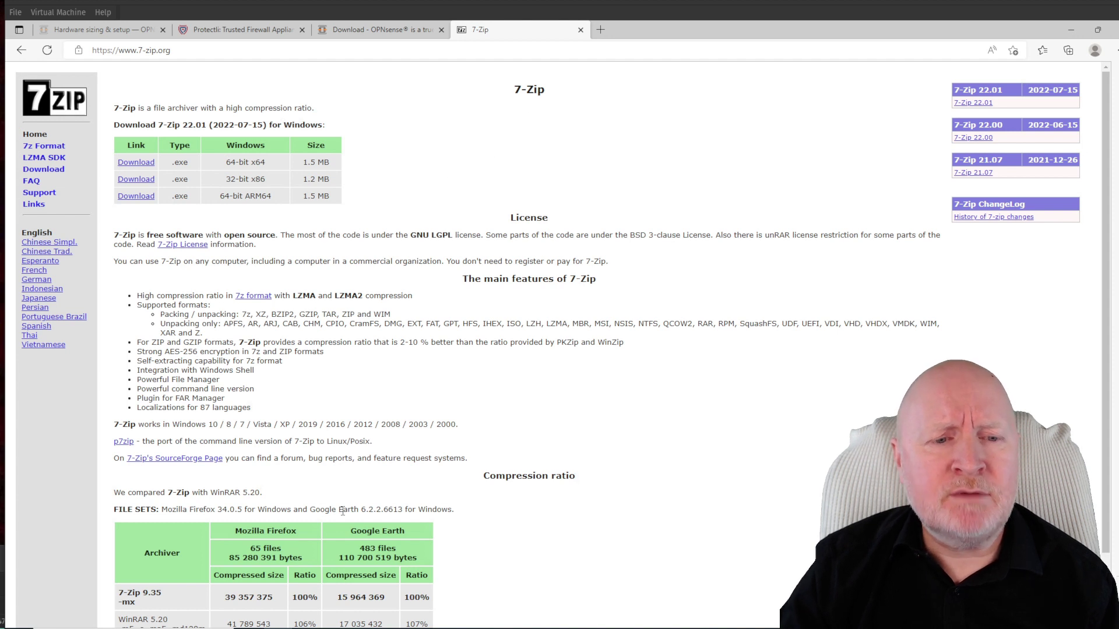
Extract OPNsense-22.7-OpenSSL-dvd-amd64.iso.bz2 in Downloads using 7-Zip's Extract Here
key("alt+Tab")
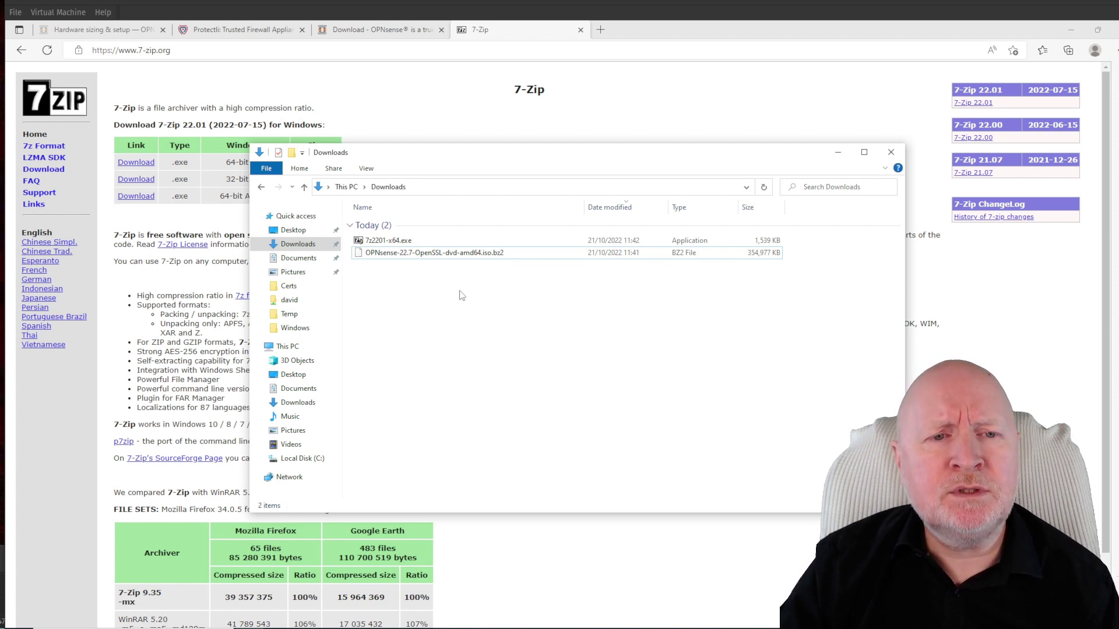
right_click(463, 258)
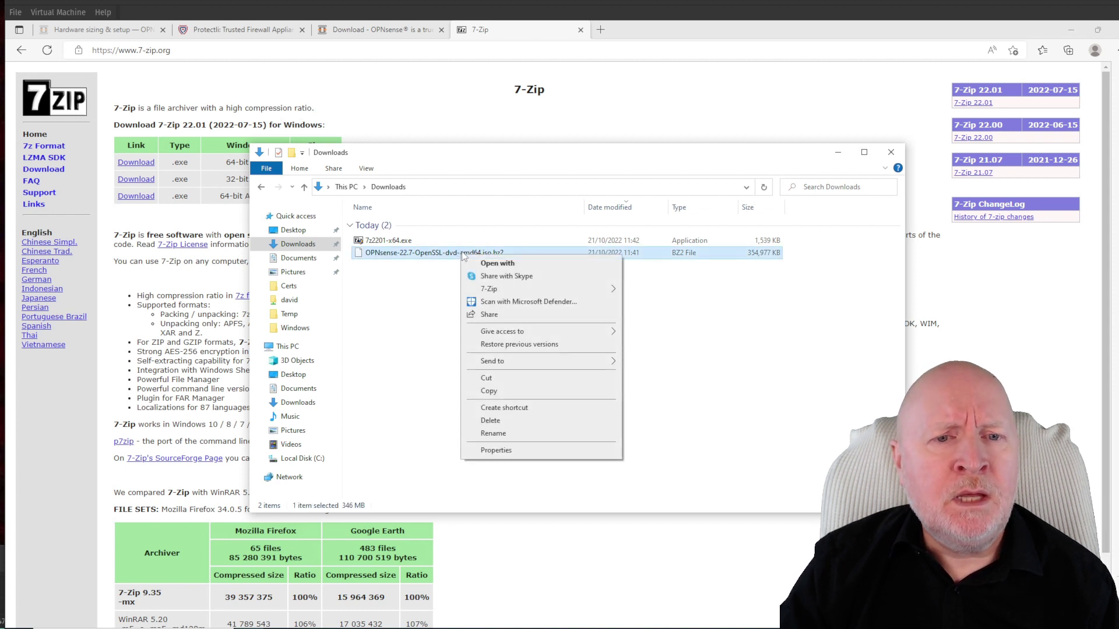
mouse_move(487, 293)
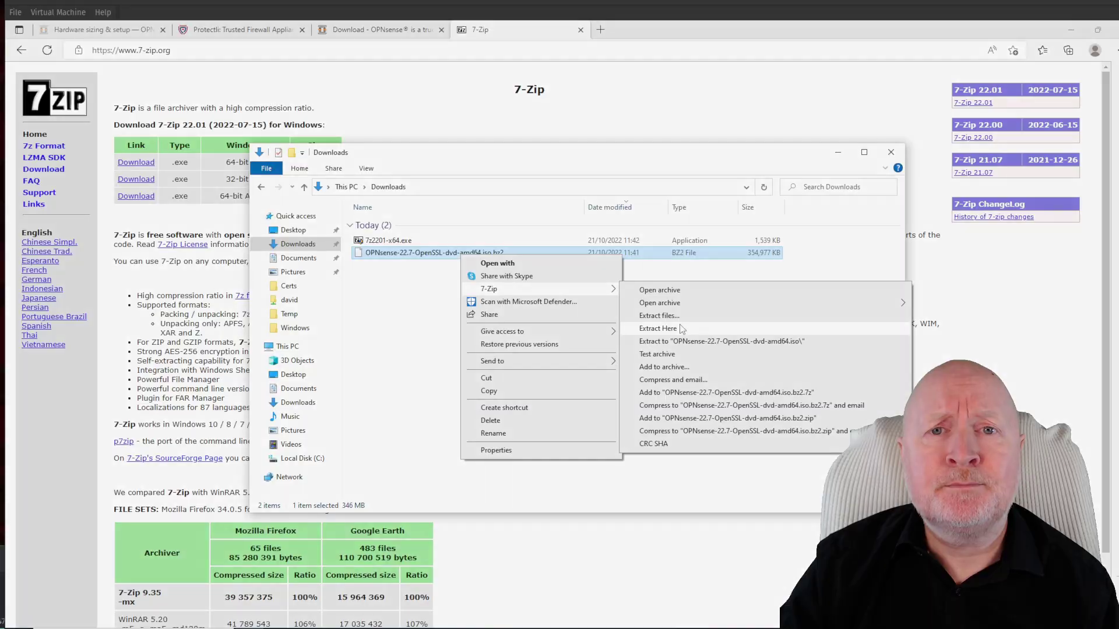
left_click(682, 330)
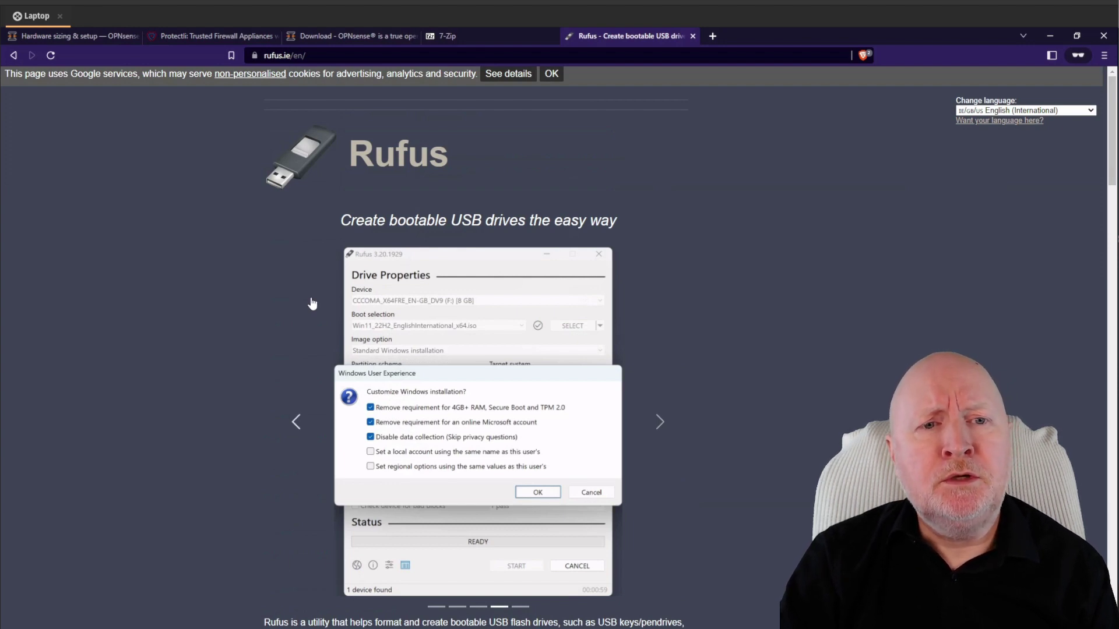
Download Rufus 3.20 and launch rufus-3.20.exe from the Downloads folder
scroll(313, 303, "down", 8)
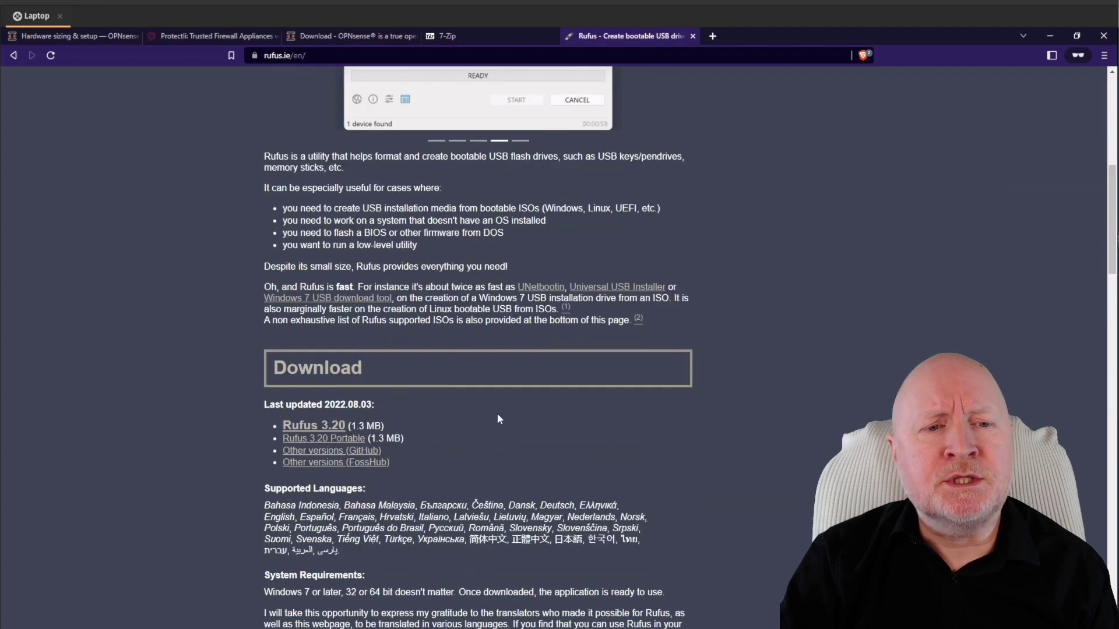
left_click(329, 430)
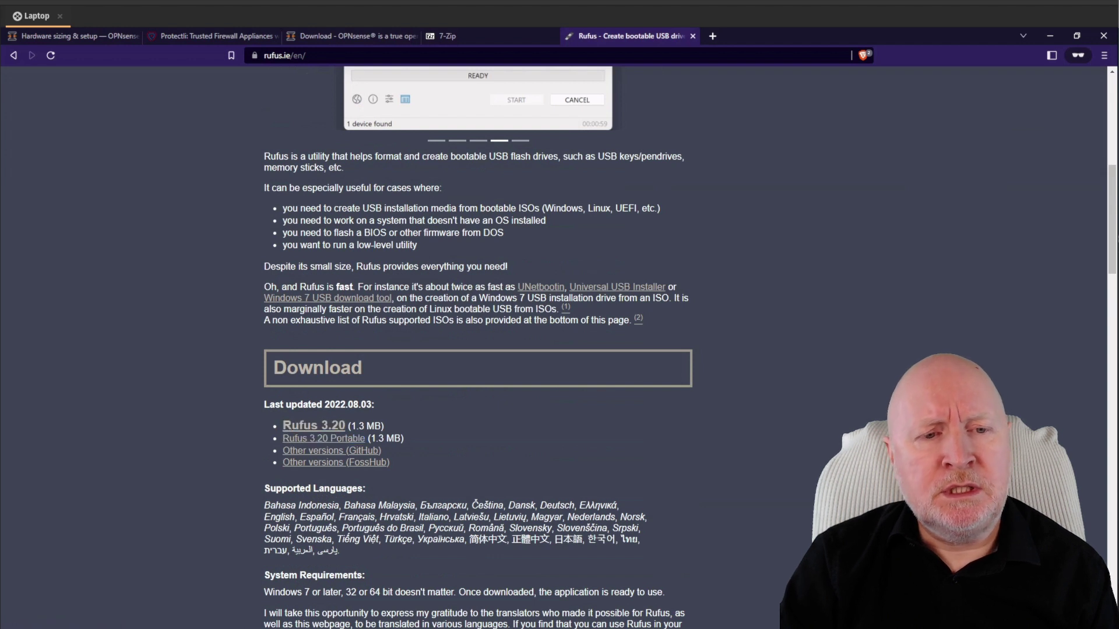
key("alt+Tab")
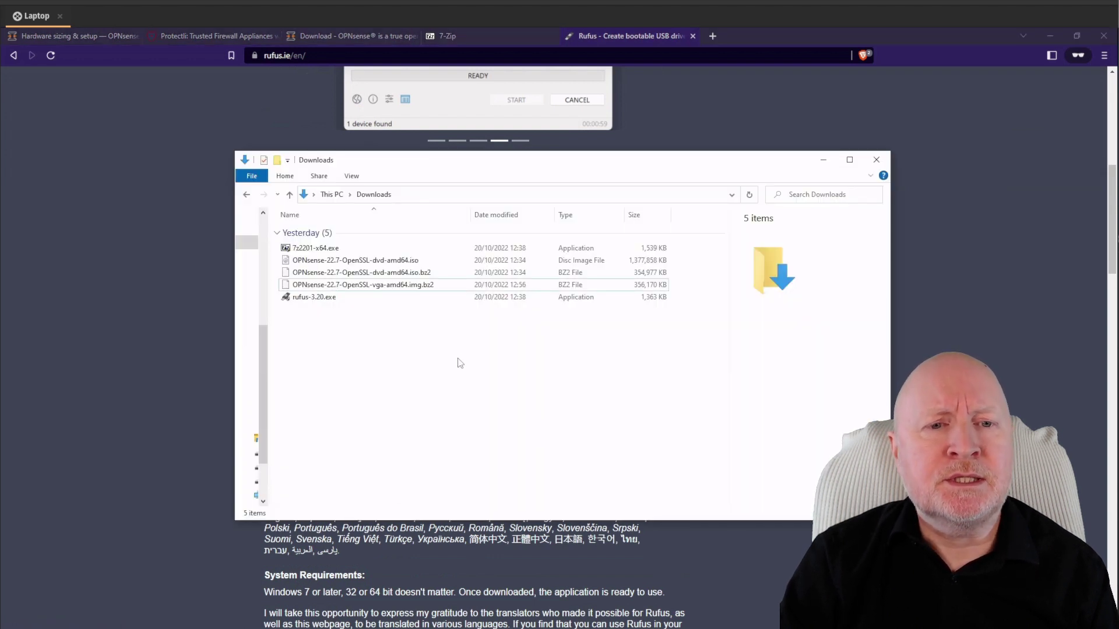
left_click(422, 285)
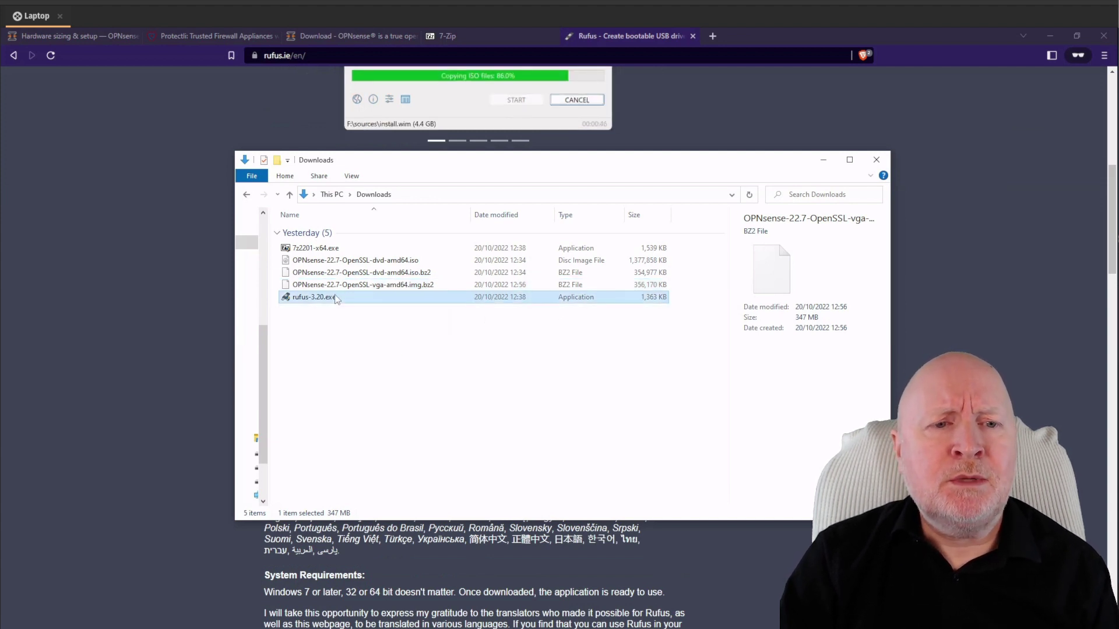
double_click(315, 297)
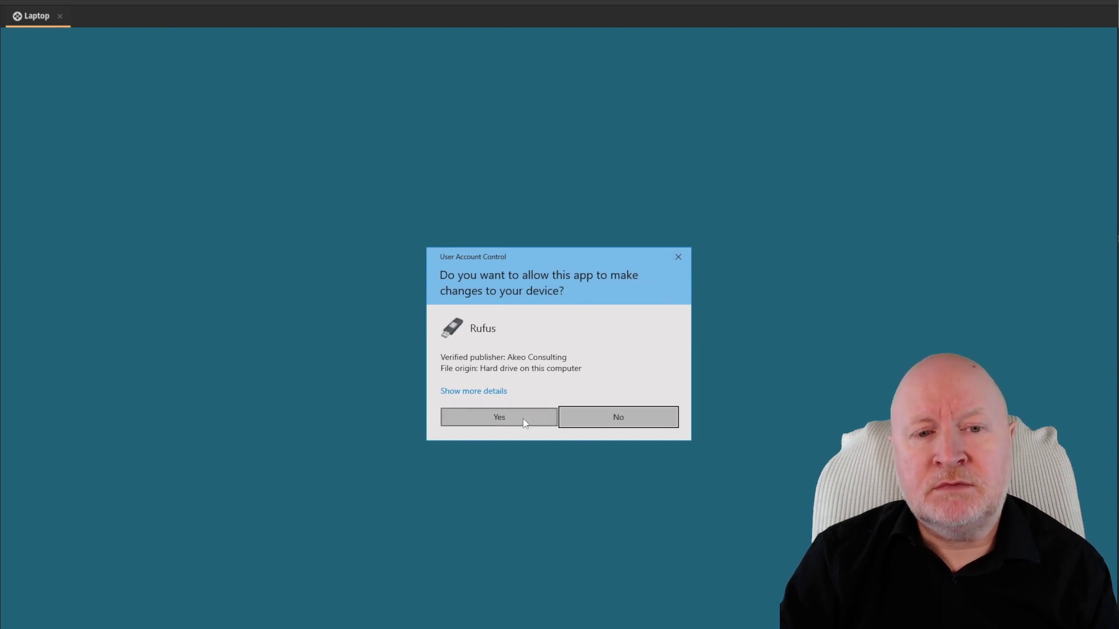
Allow Rufus to make changes, then choose OPNsense-22.7-OpenSSL-vga-amd64.img.bz2 as the boot image
left_click(499, 417)
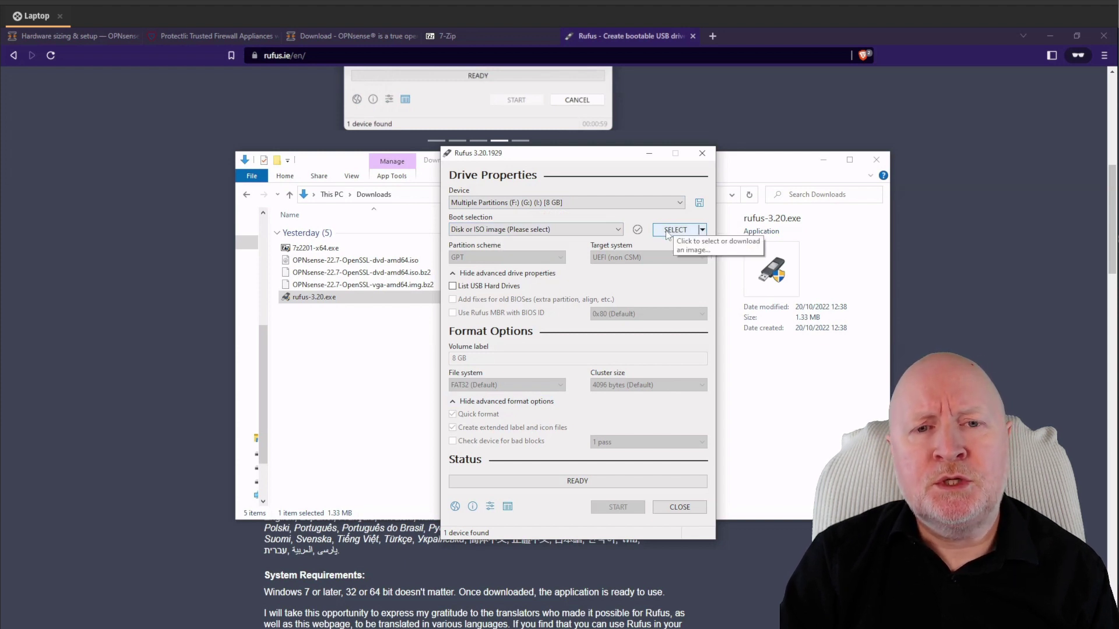
left_click(668, 232)
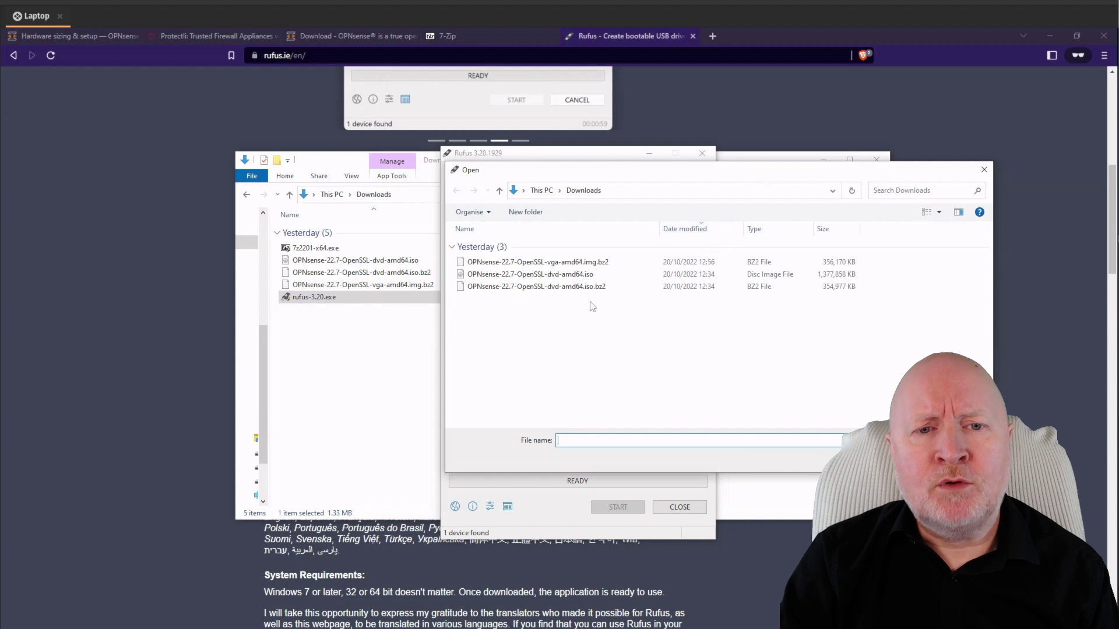
left_click(569, 265)
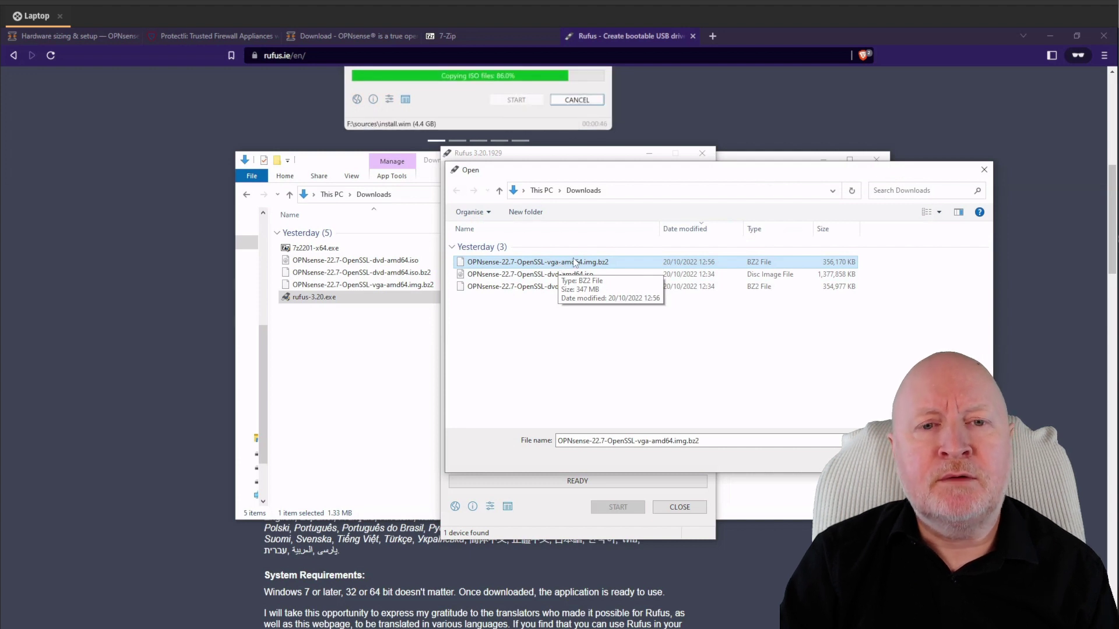
key("Return")
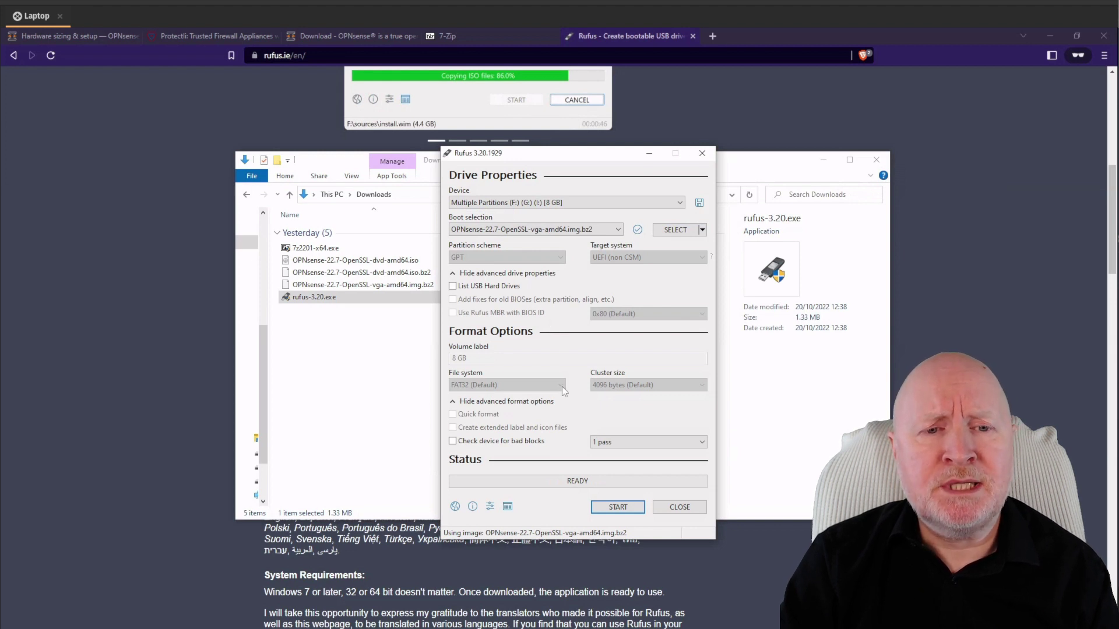
Start writing the image, accepting the data-destruction and multiple-partitions warnings
left_click(615, 509)
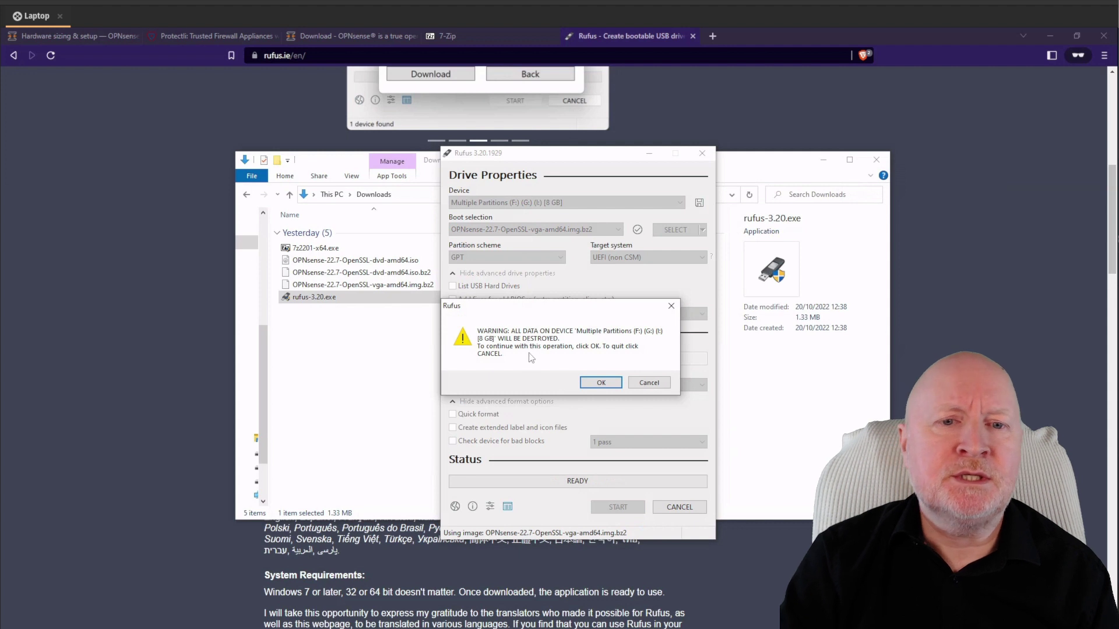
left_click(600, 383)
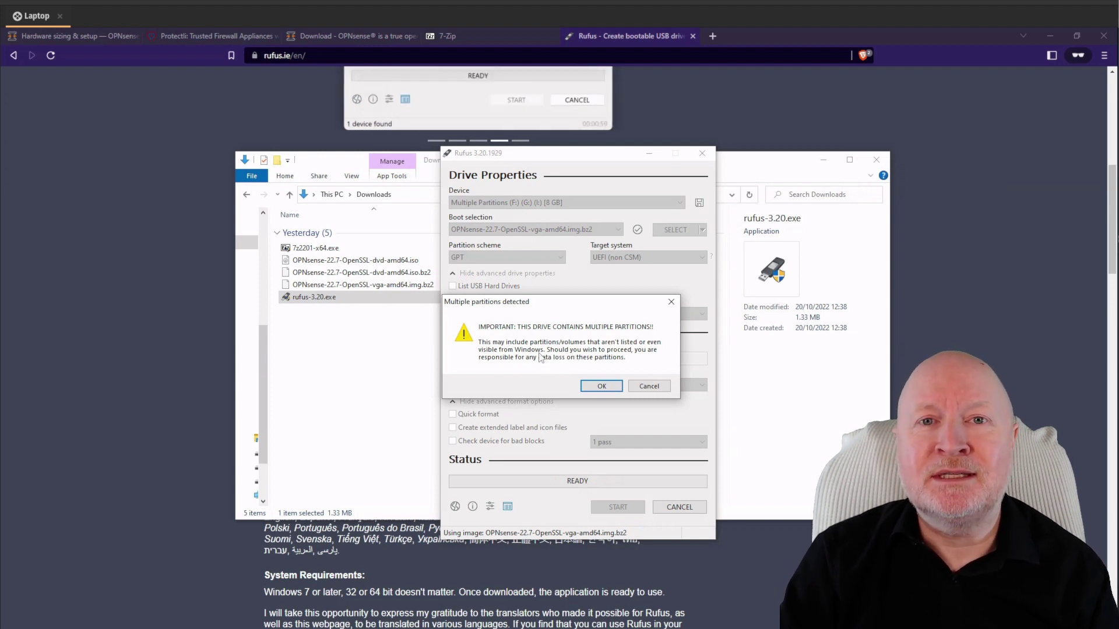
left_click(599, 387)
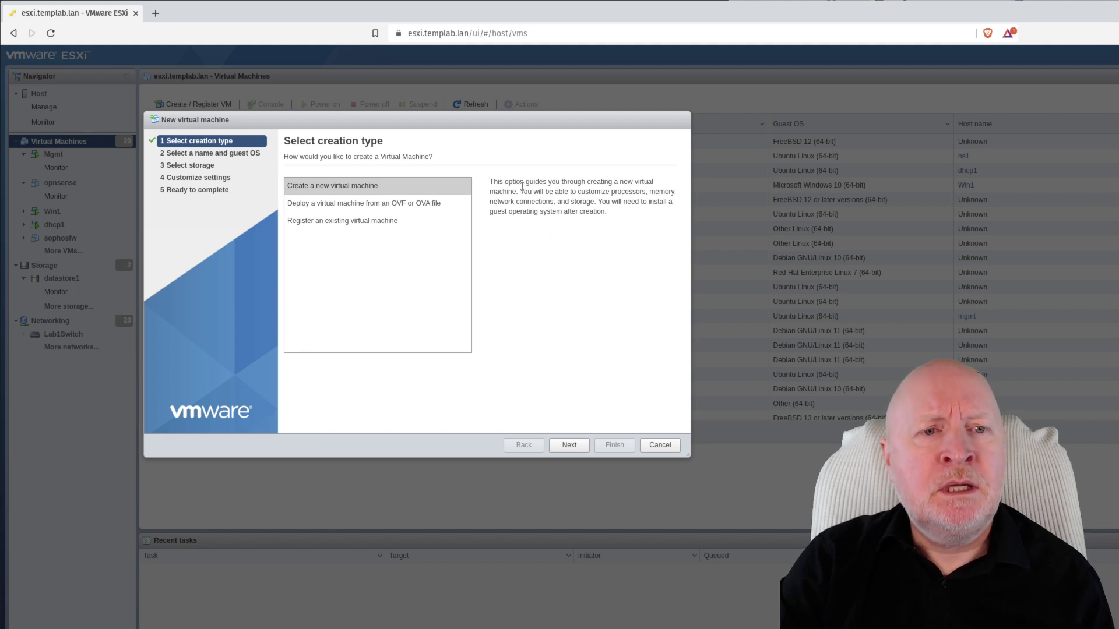
Create a new VM named demo with guest OS Other / FreeBSD 13 or later (64-bit)
left_click(362, 179)
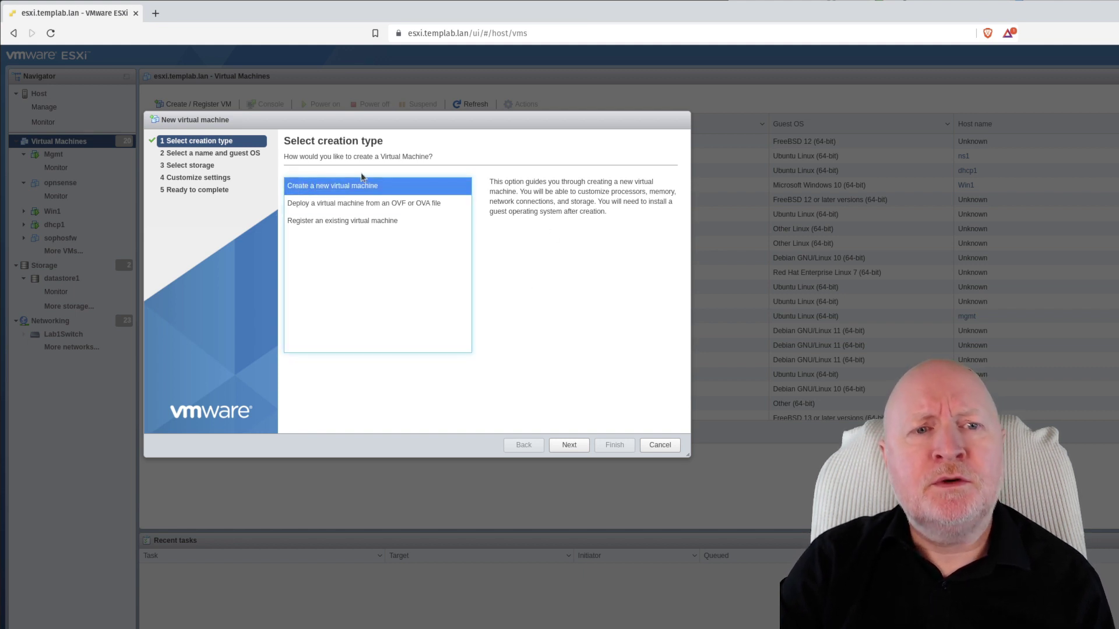
left_click(569, 444)
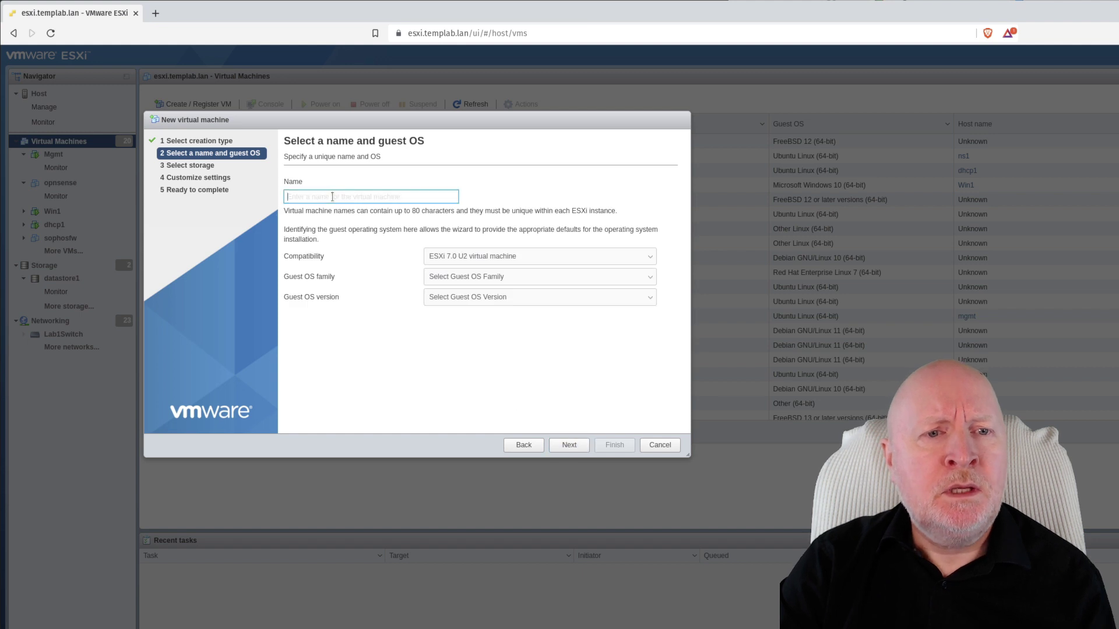
type("demo")
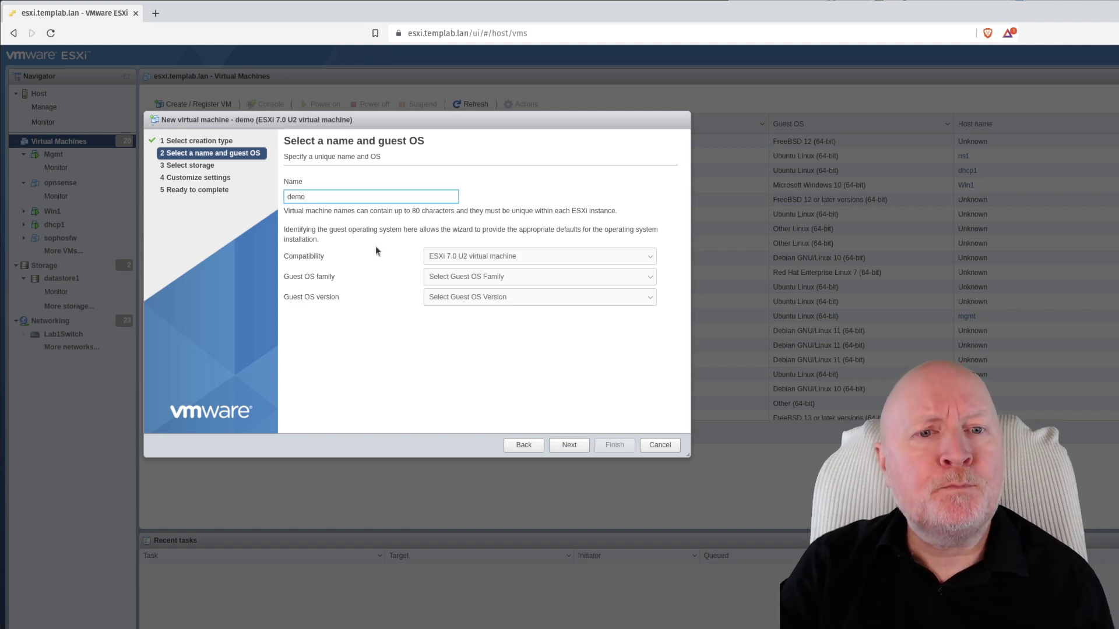
left_click(485, 278)
left_click(438, 316)
left_click(439, 298)
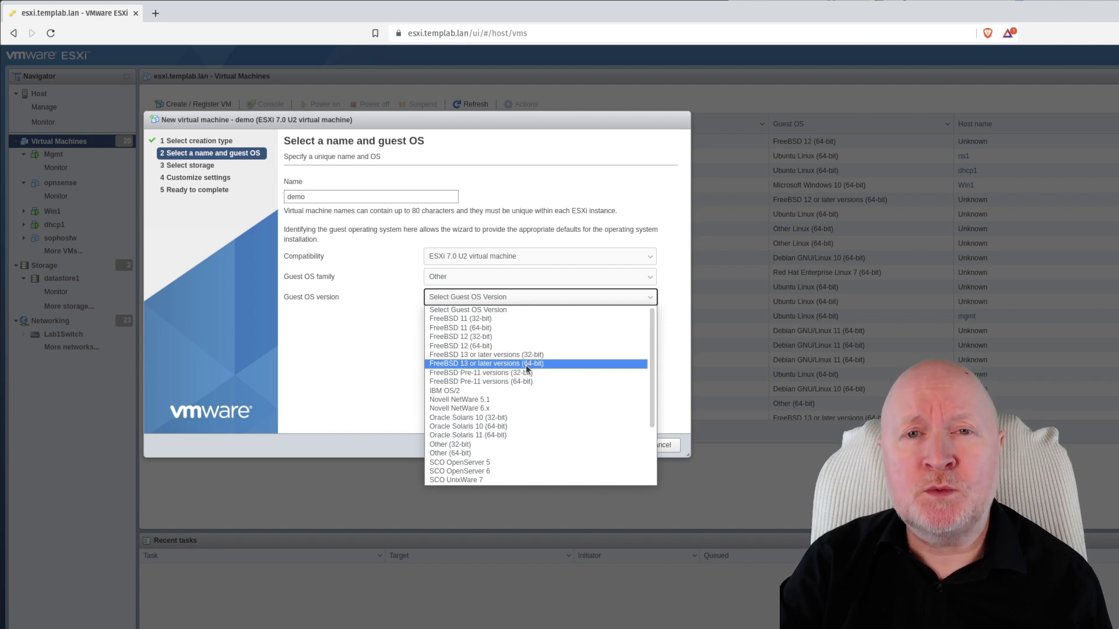
left_click(527, 364)
Store the VM on NVME_DataStore and set its SCSI controller to LSI Logic Parallel
left_click(571, 445)
left_click(466, 275)
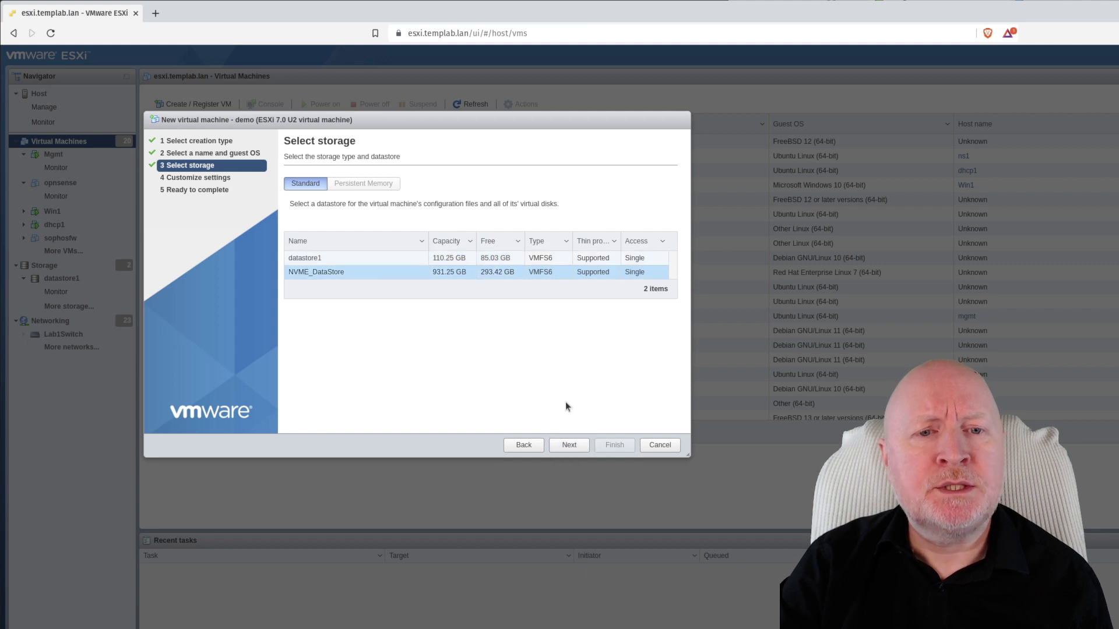
left_click(560, 444)
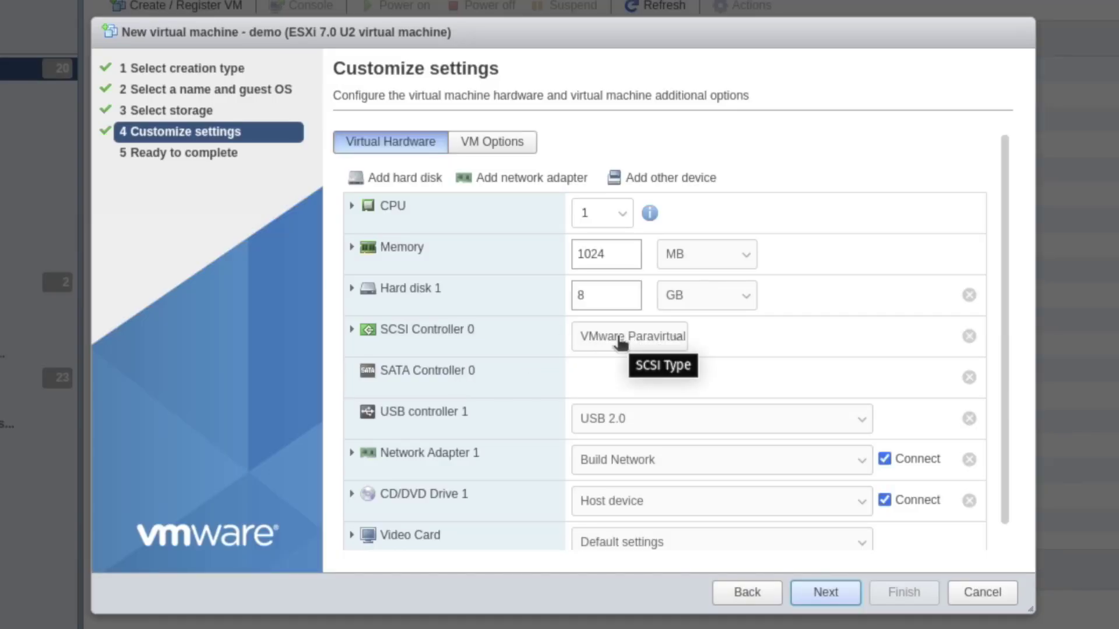
left_click(615, 349)
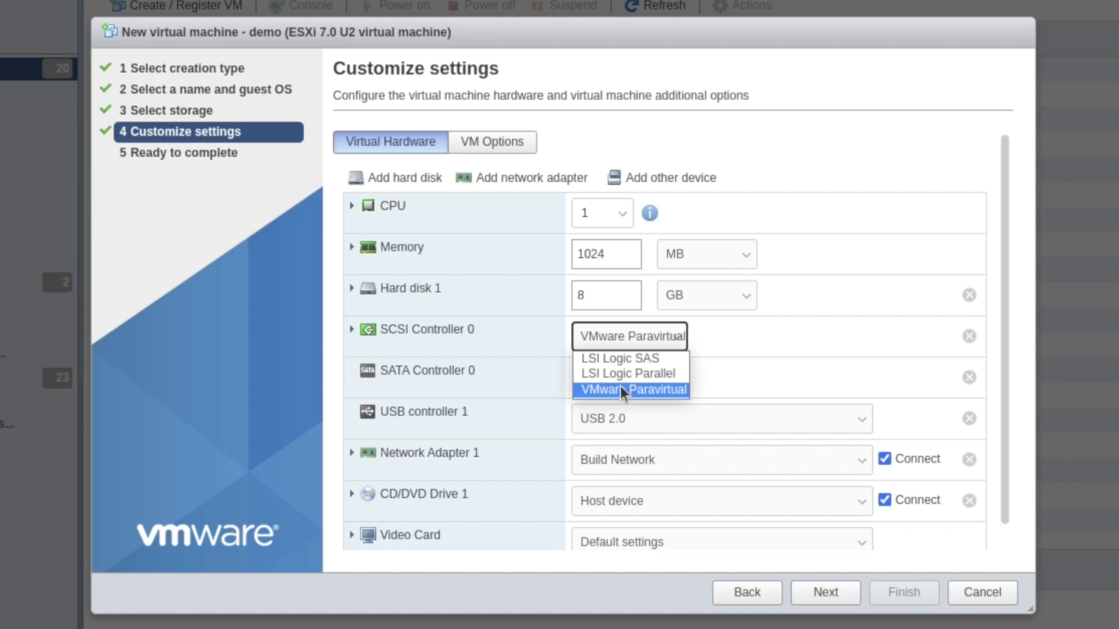
left_click(666, 372)
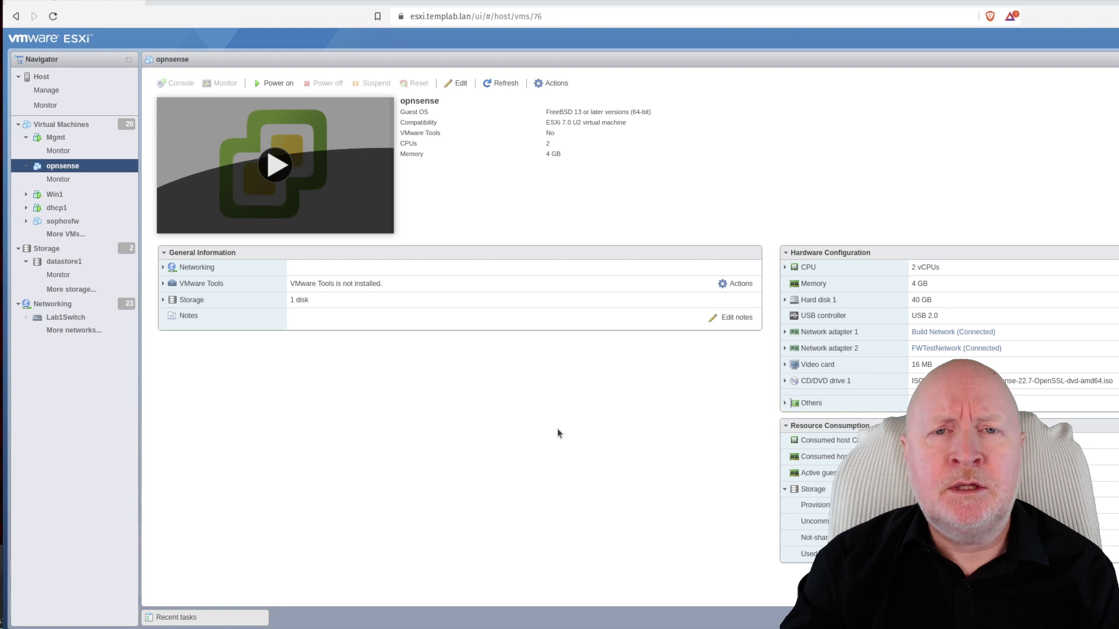
Power on the opnsense VM and open its console in an enlarged window
left_click(288, 83)
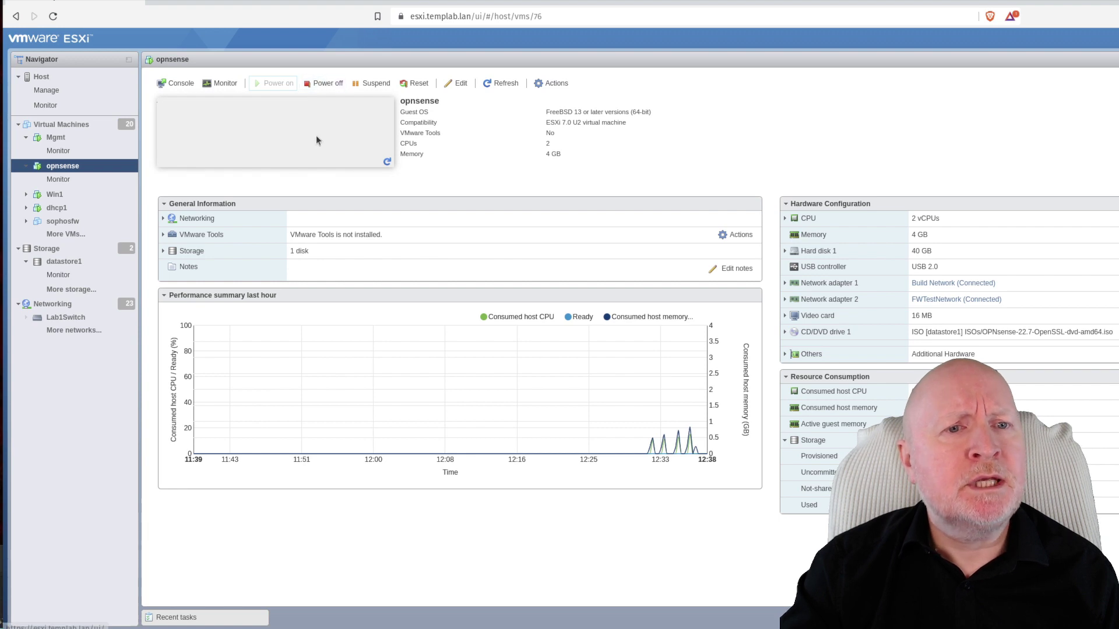
left_click(288, 153)
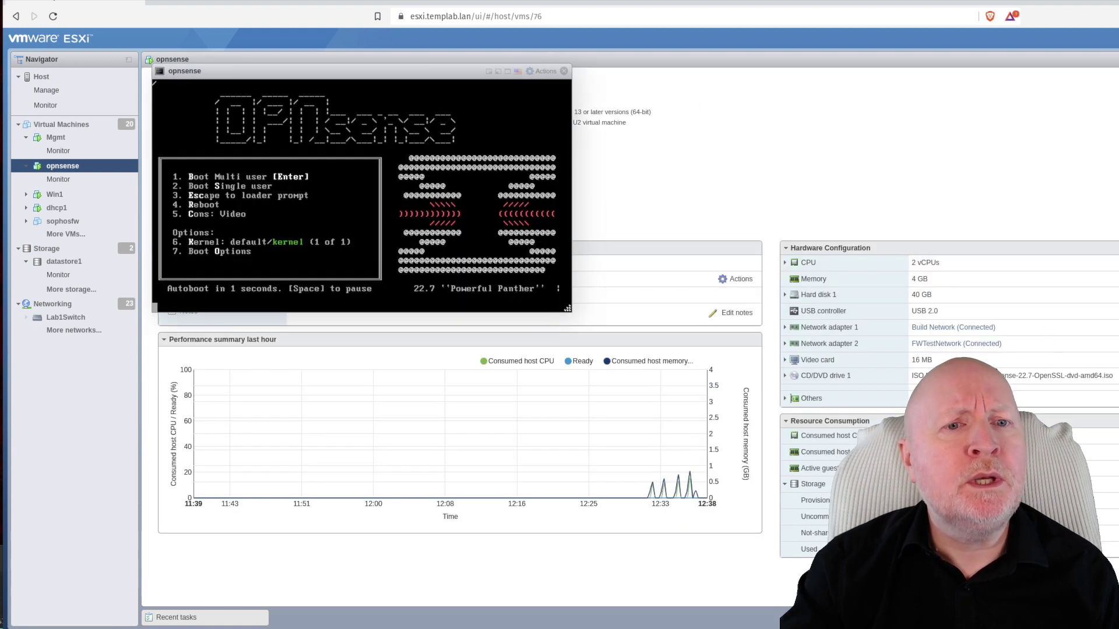
left_click_drag(567, 308, 833, 593)
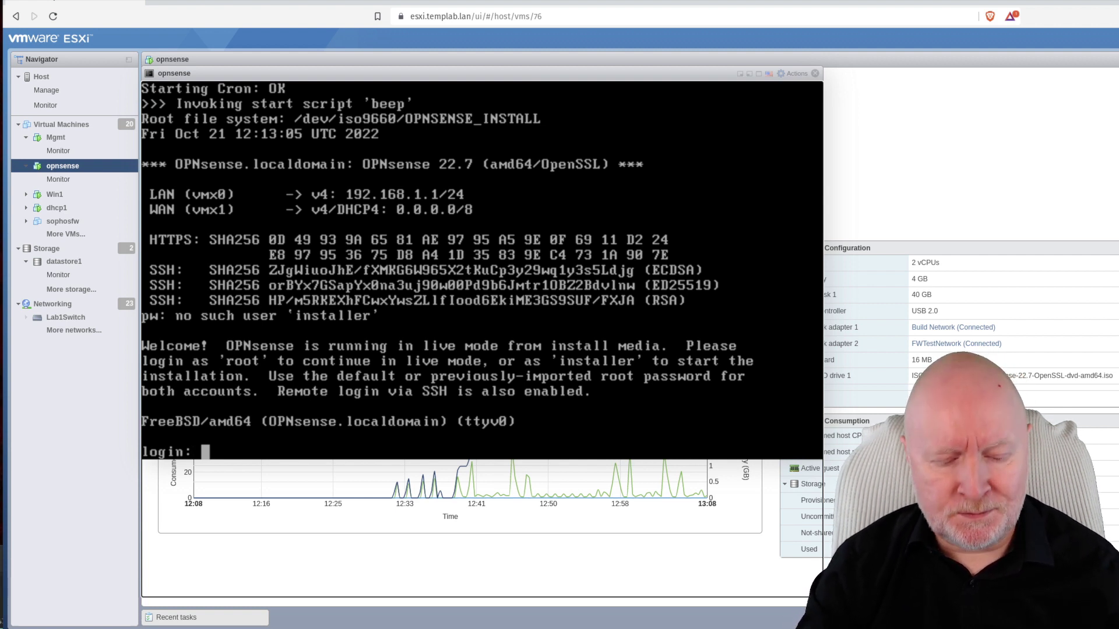
Log in to the opnsense console as 'installer' with the installer password
type("installer")
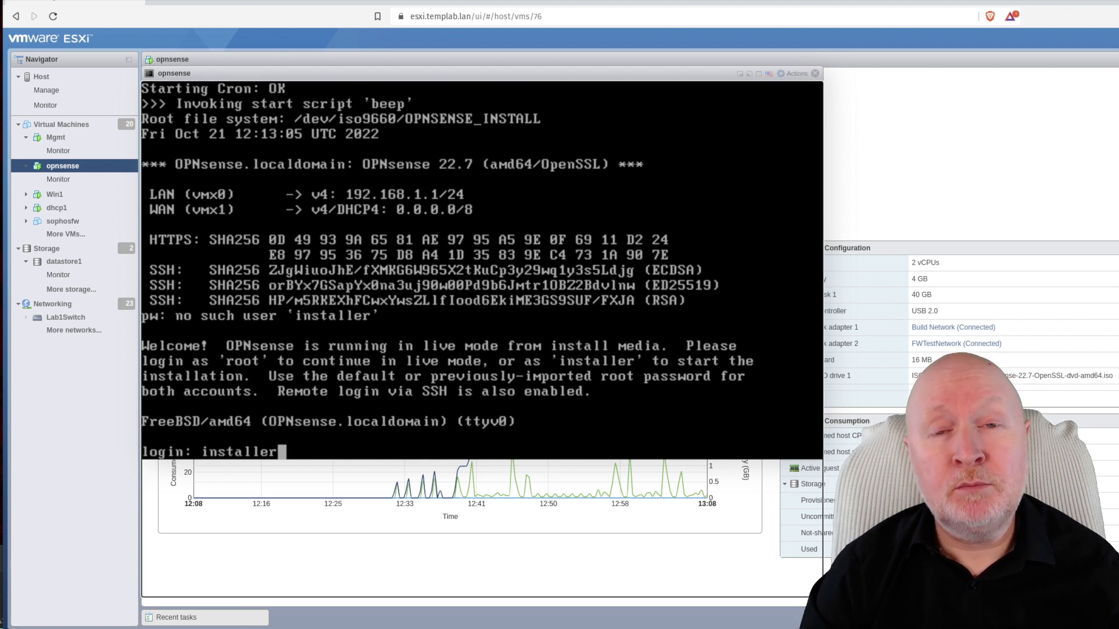
key("Return")
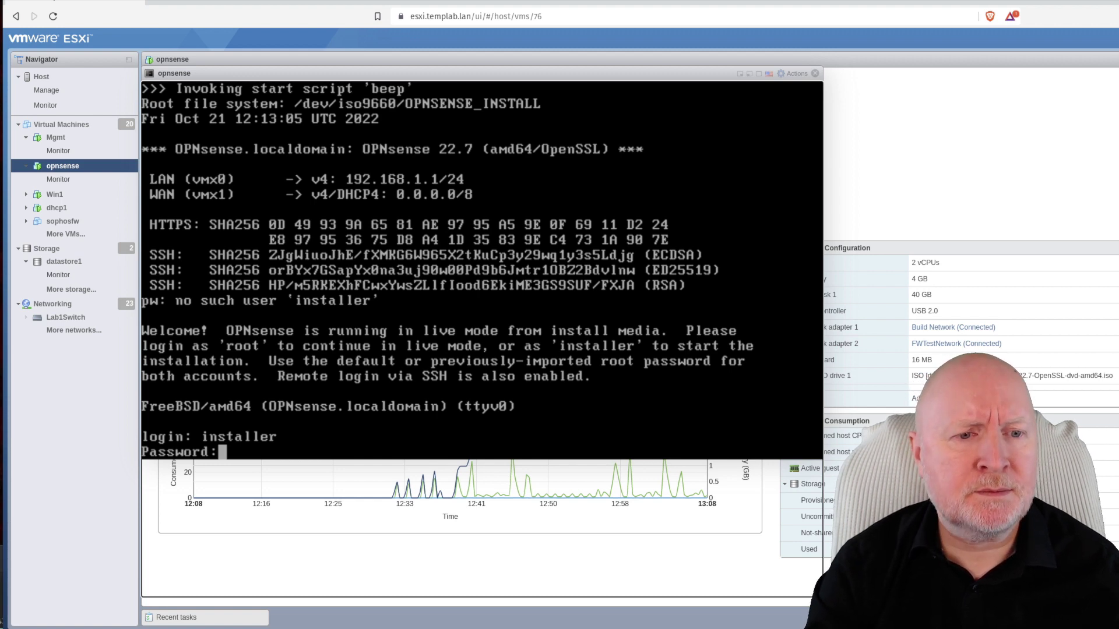
key("Return")
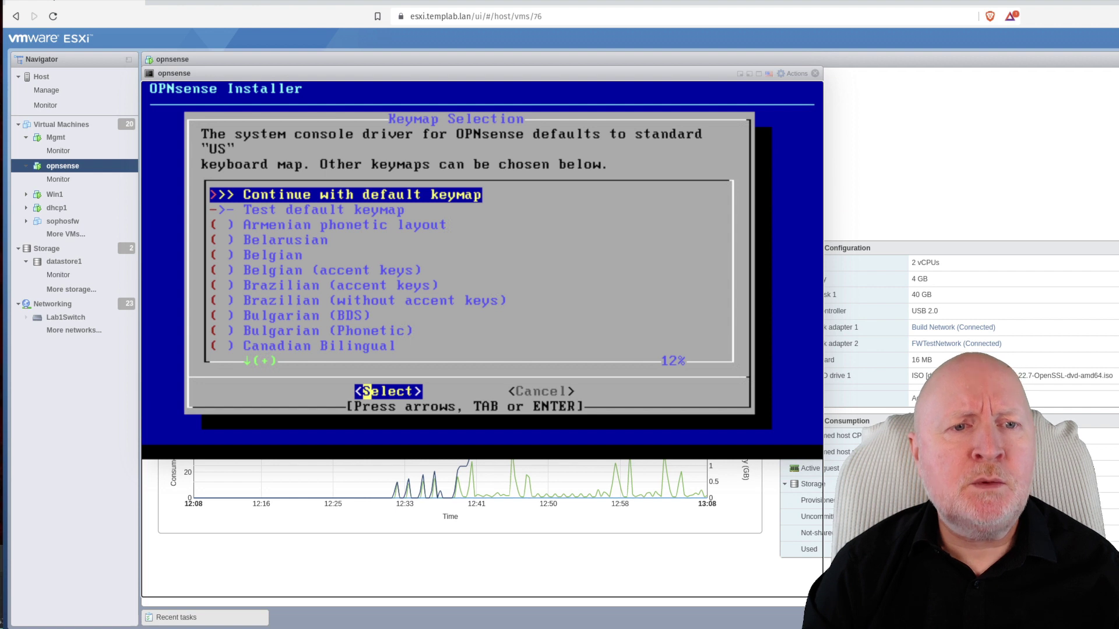
Choose the United Kingdom keymap and continue with uk.kbd
key("Down")
key("Down")
key("Down")
key("Down")
key("Down")
key("Down")
key("Down")
key("Down")
key("Down")
key("Down")
key("Down")
key("Down")
key("Down")
key("Down")
key("Down")
key("Down")
key("Down")
key("Down")
key("Down")
key("Down")
key("Down")
key("Down")
key("Down")
key("Down")
key("Down")
key("Down")
key("Down")
key("Down")
key("Down")
key("Down")
key("Down")
key("Down")
key("Down")
key("Down")
key("Down")
key("Down")
key("Down")
key("Down")
key("Down")
key("Down")
key("Down")
key("Down")
key("Up")
key("Up")
key("Up")
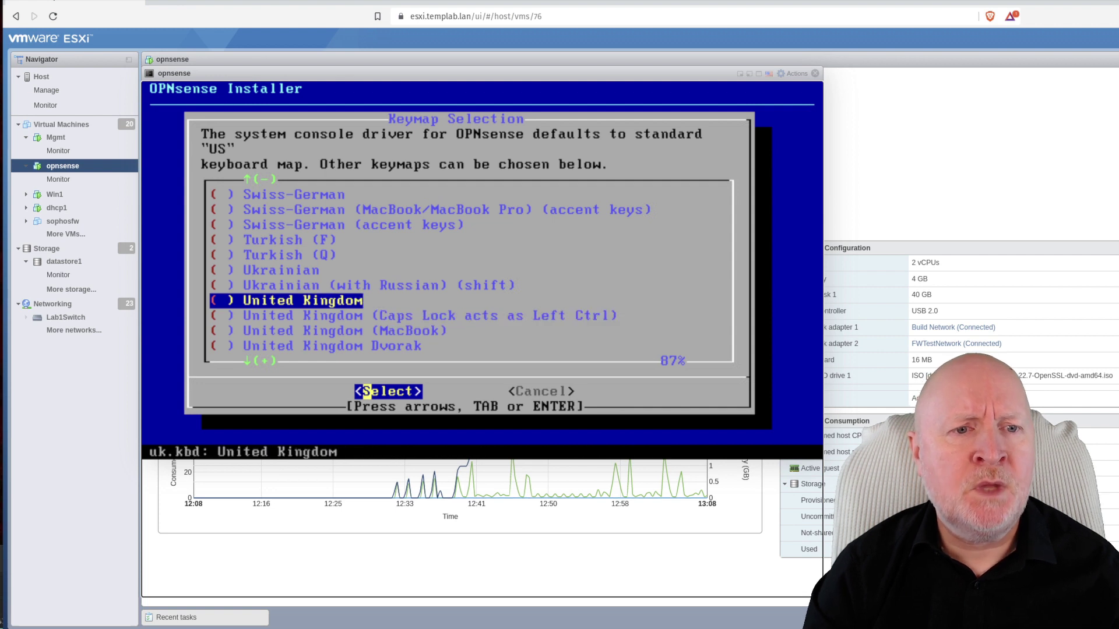
key("Return")
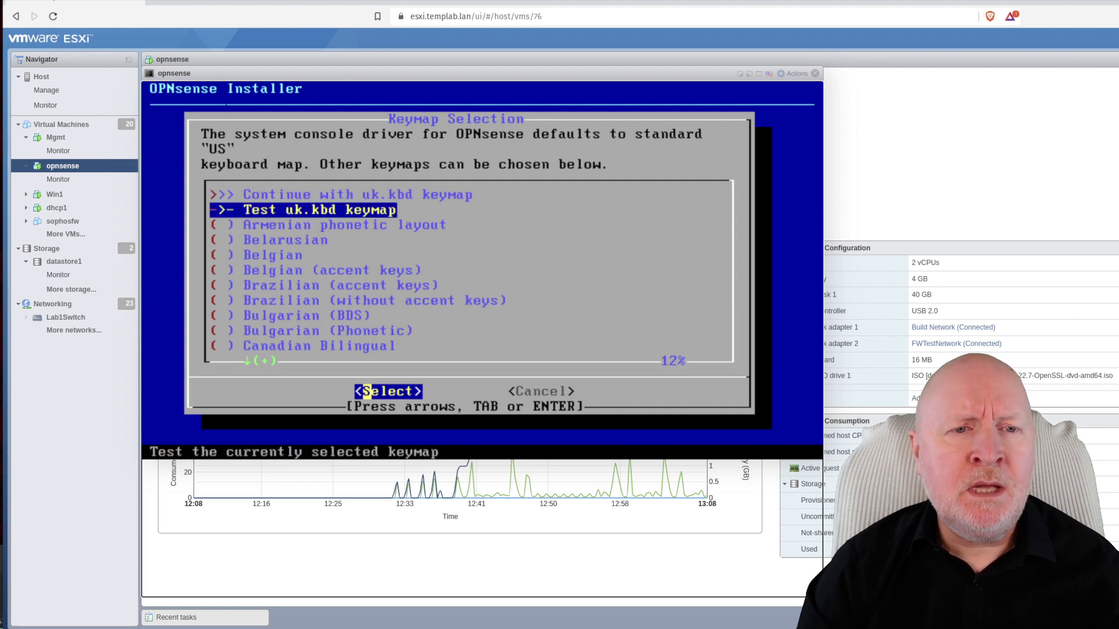
key("Up")
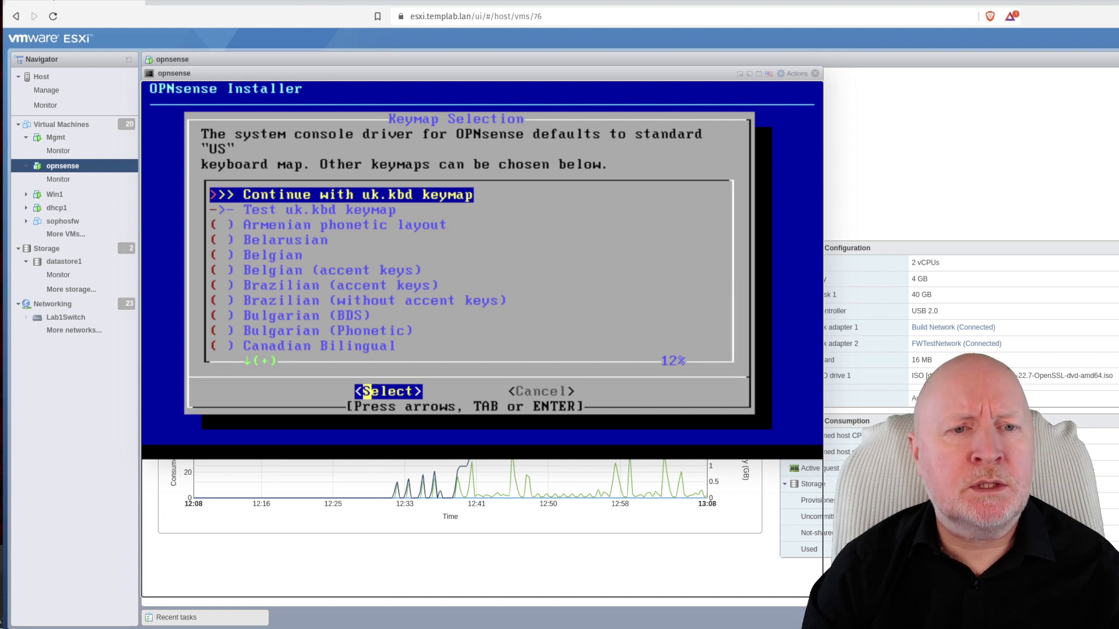
key("Return")
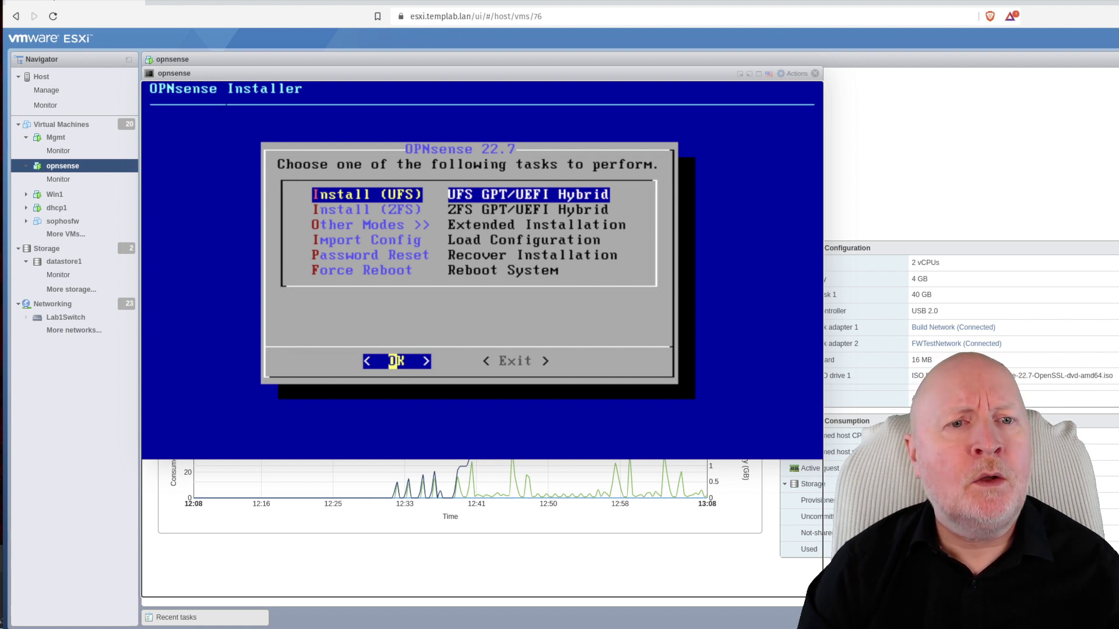
Start the Install (ZFS) option and pick stripe as the virtual device type
key("Down")
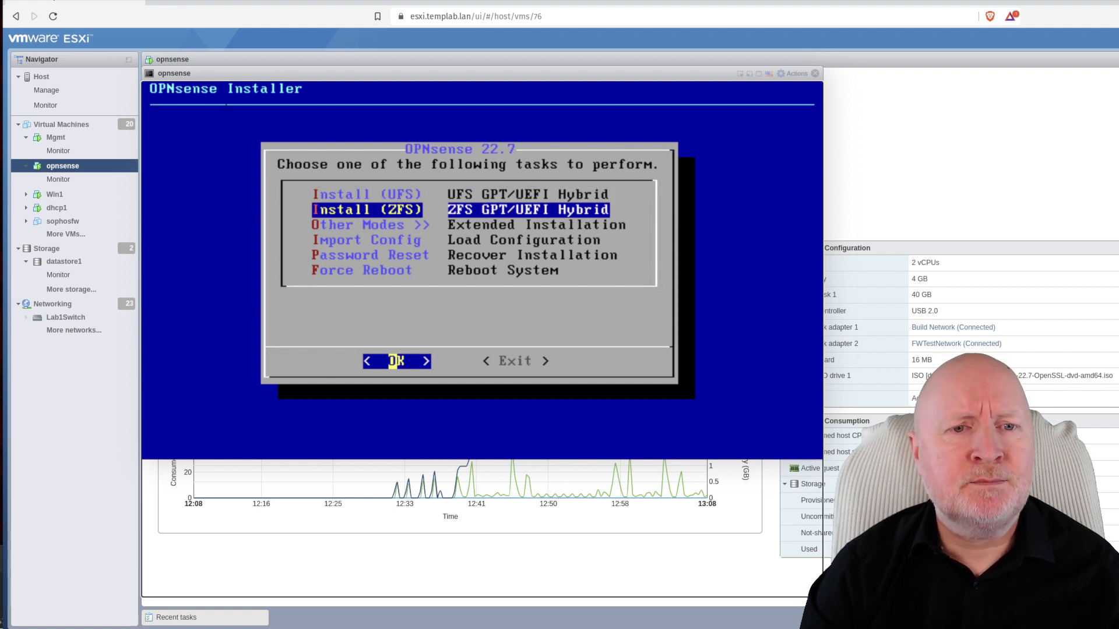
key("Return")
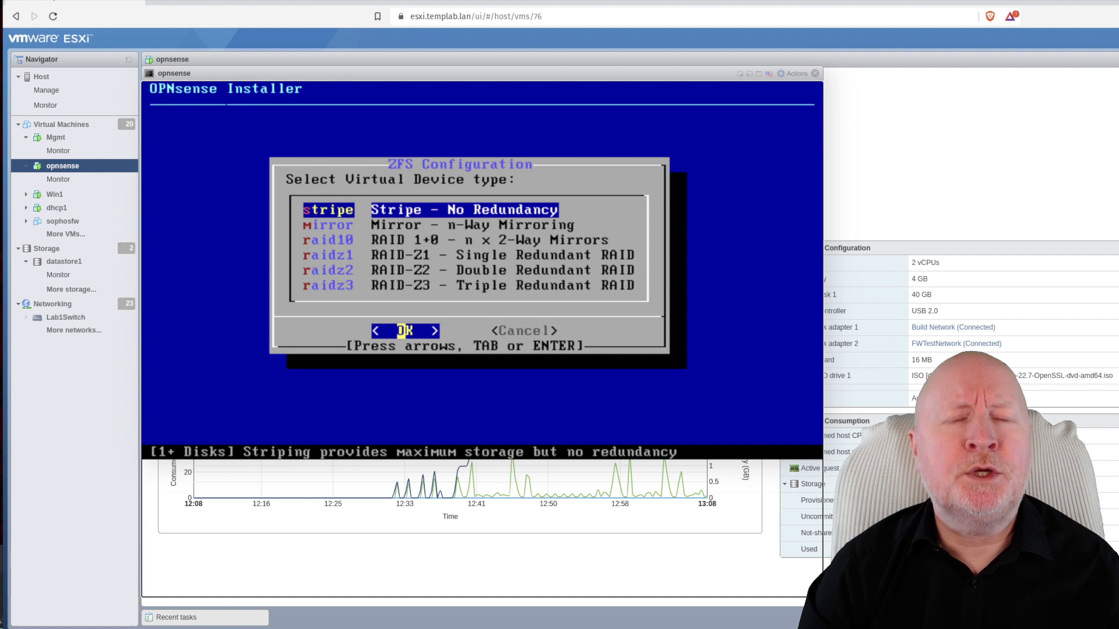
key("Down")
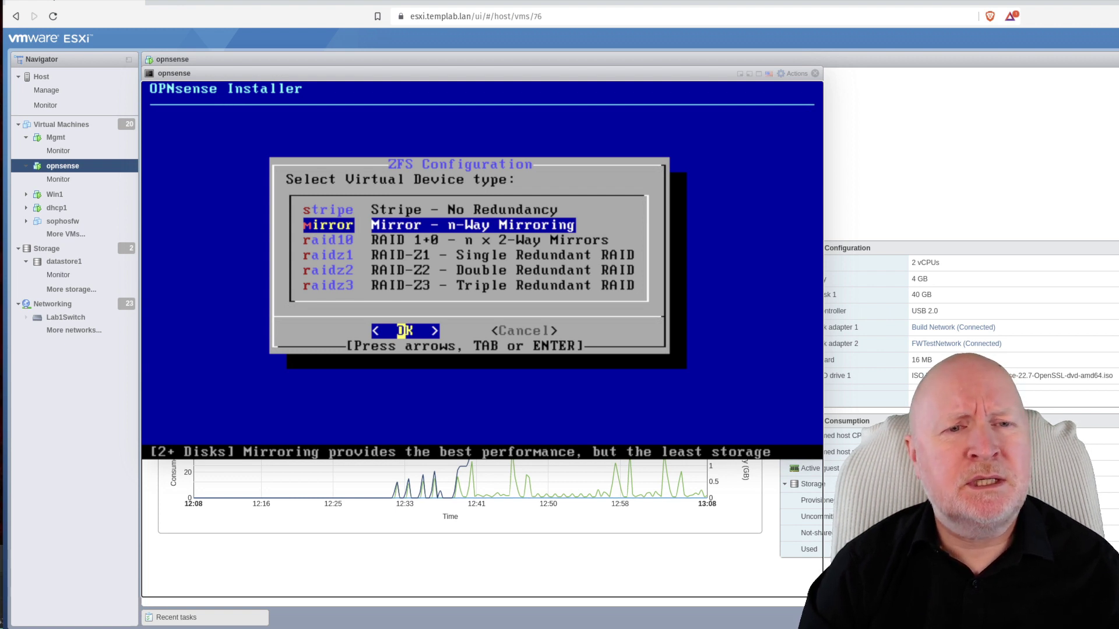
key("Down")
key("Down")
key("Down")
key("Down")
key("Up")
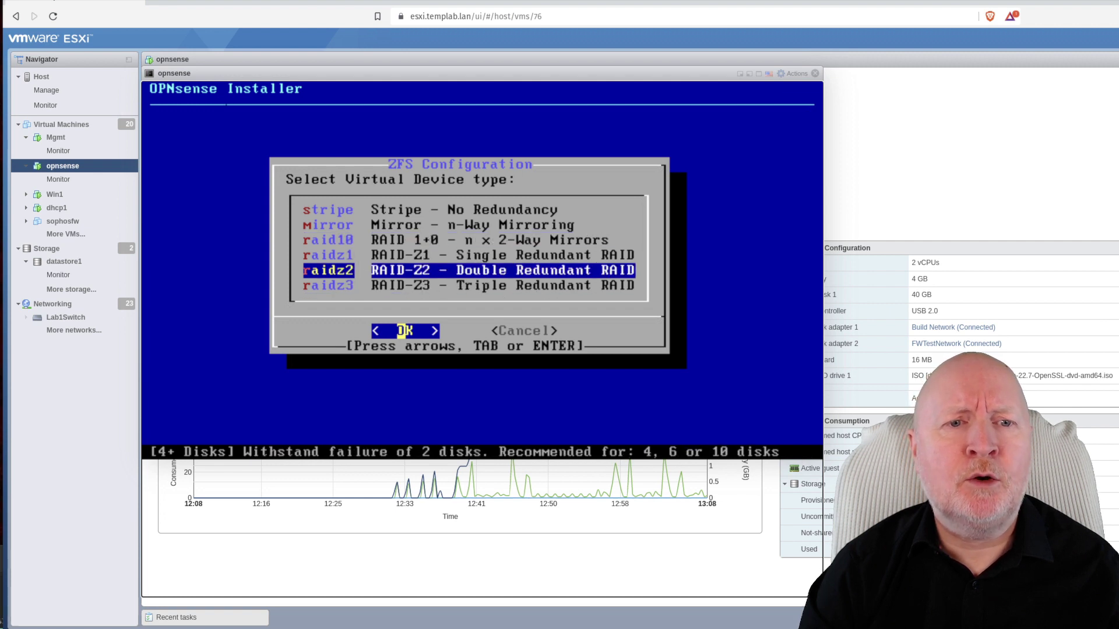
key("Up")
key("Up")
key("Up")
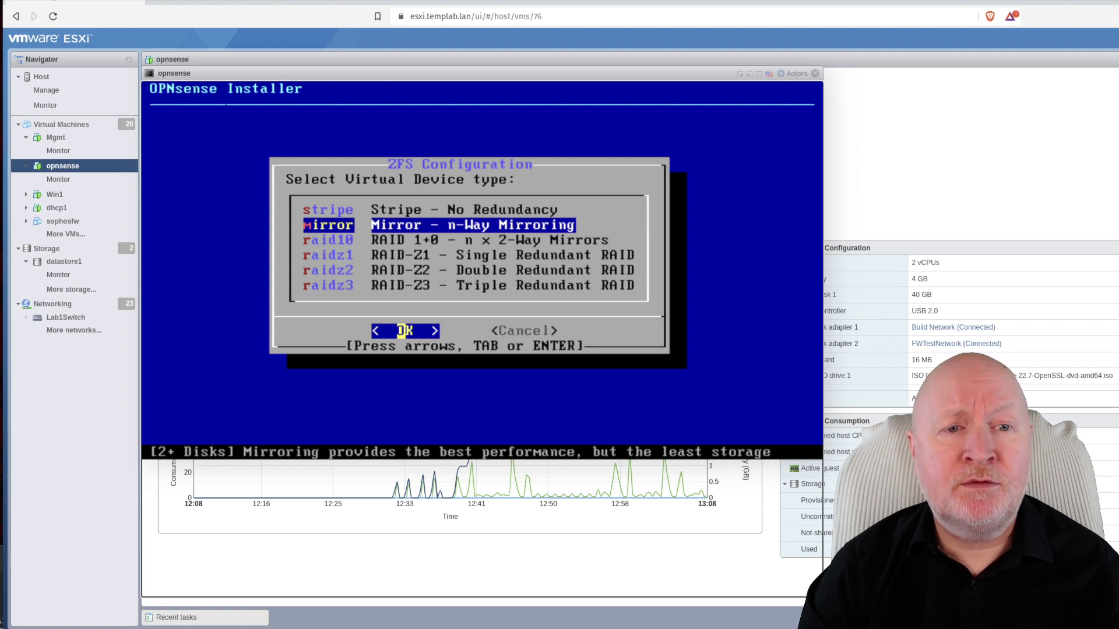
key("Up")
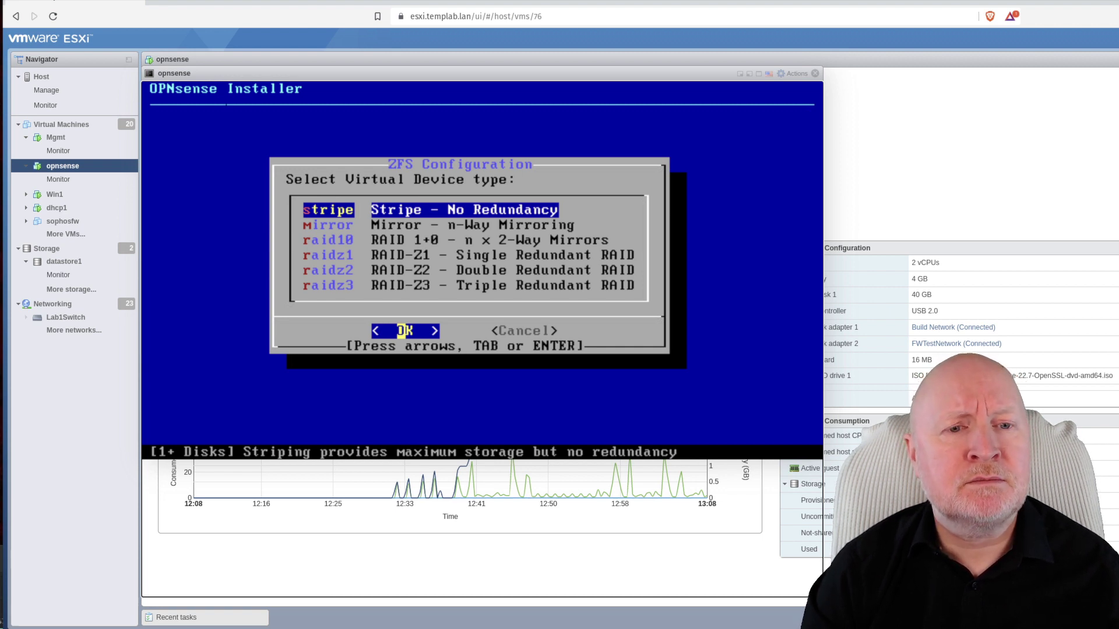
key("Return")
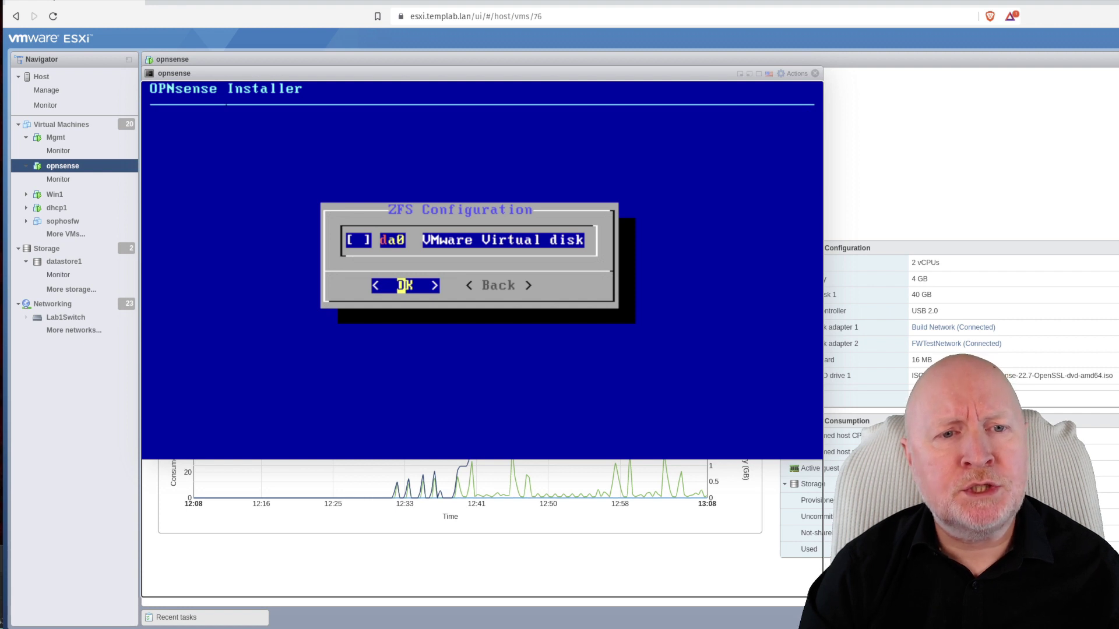
Select the da0 disk and confirm wiping it to install OPNsense
key("space")
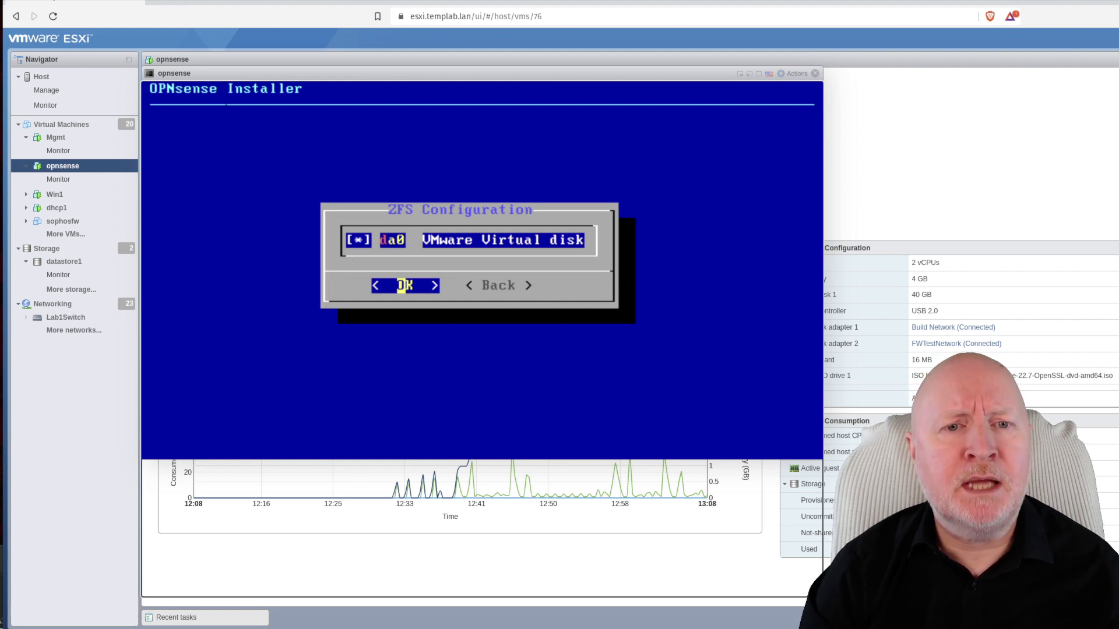
key("Return")
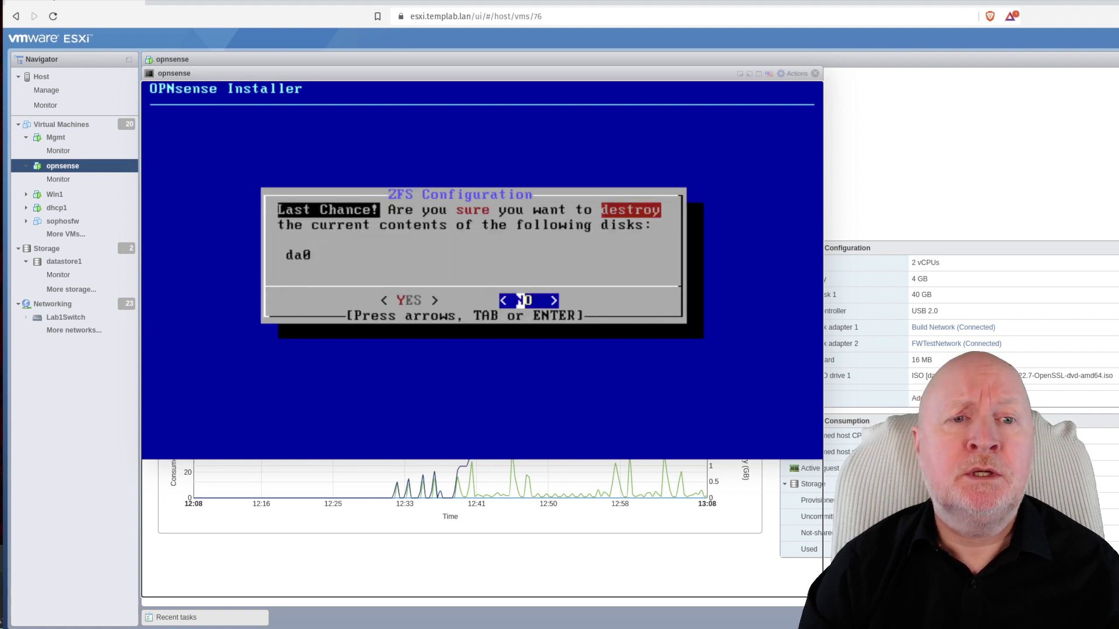
key("Left")
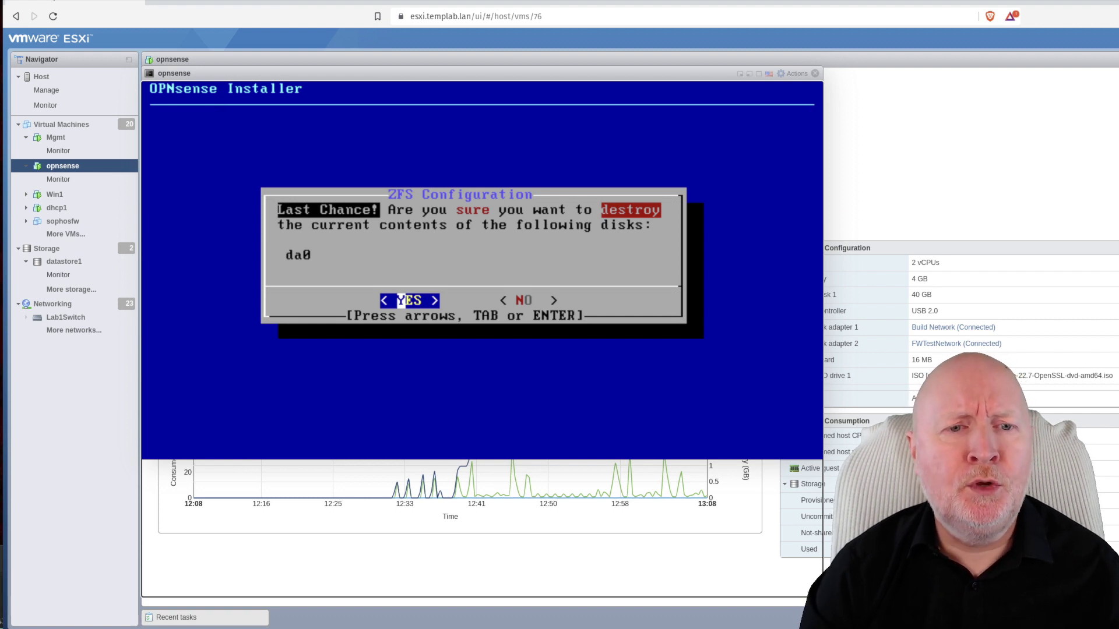
key("Return")
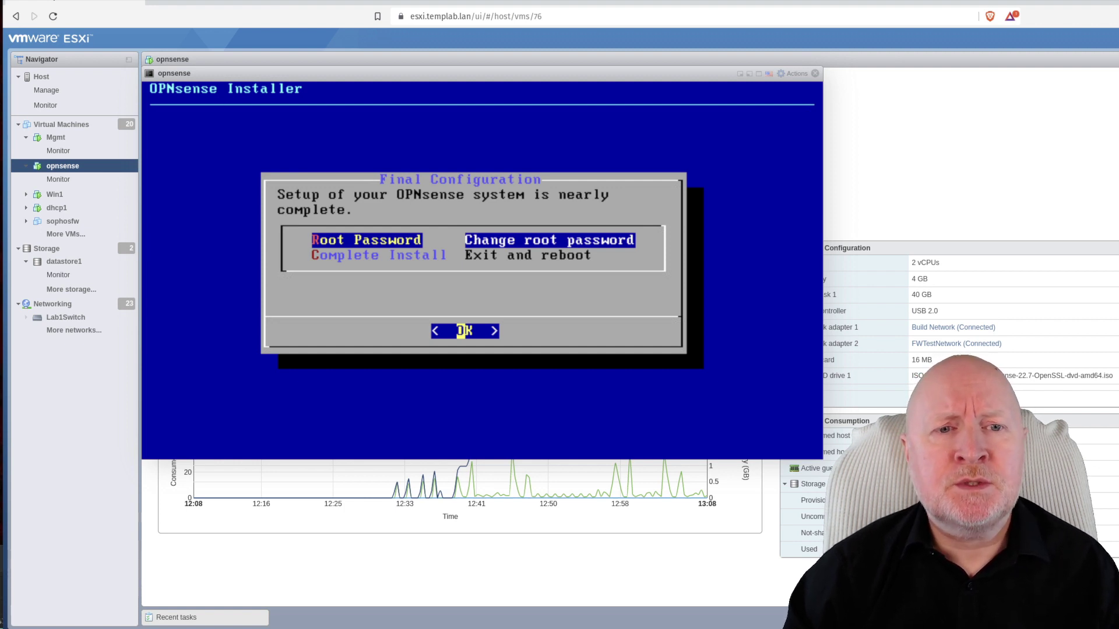
Disconnect CD/DVD Drive 1 in the VM's settings, saving and overriding the CD-ROM lock
key("Down")
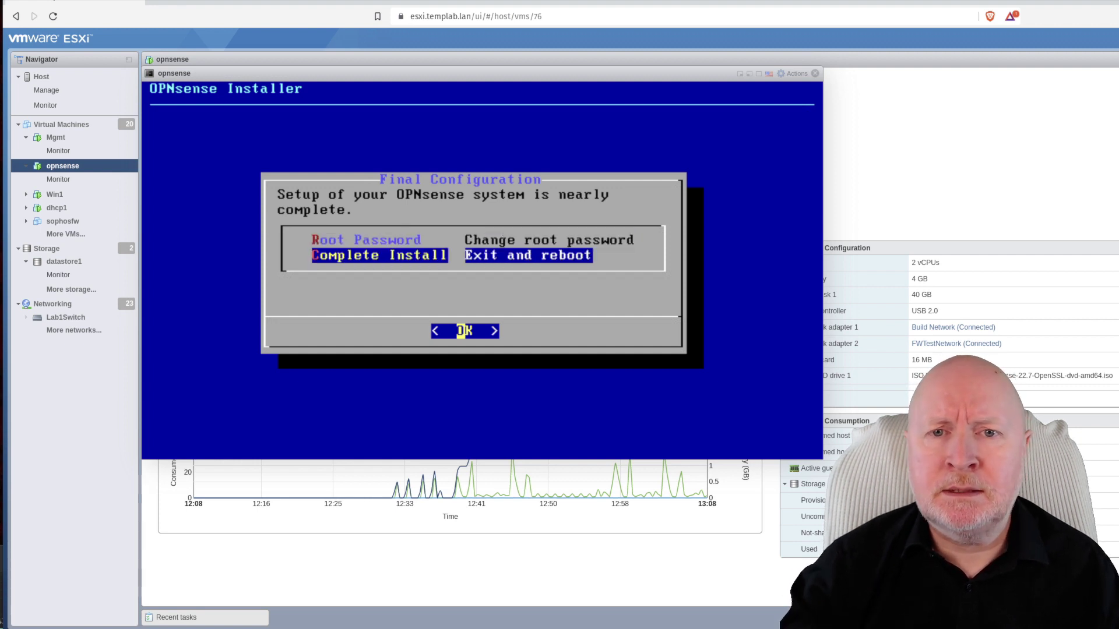
left_click(791, 74)
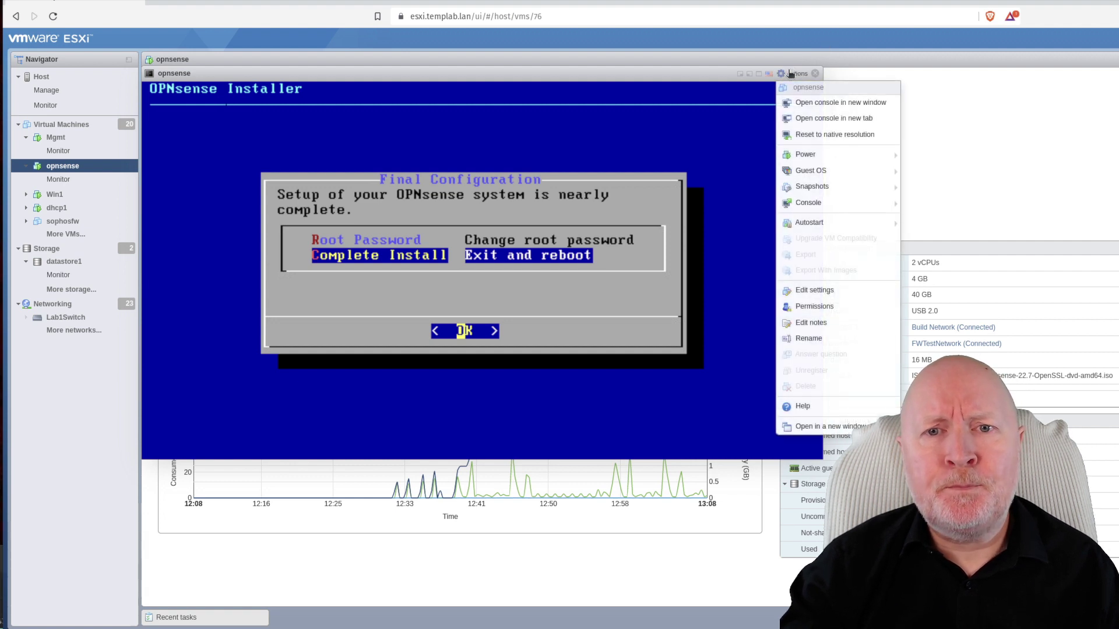
left_click(850, 292)
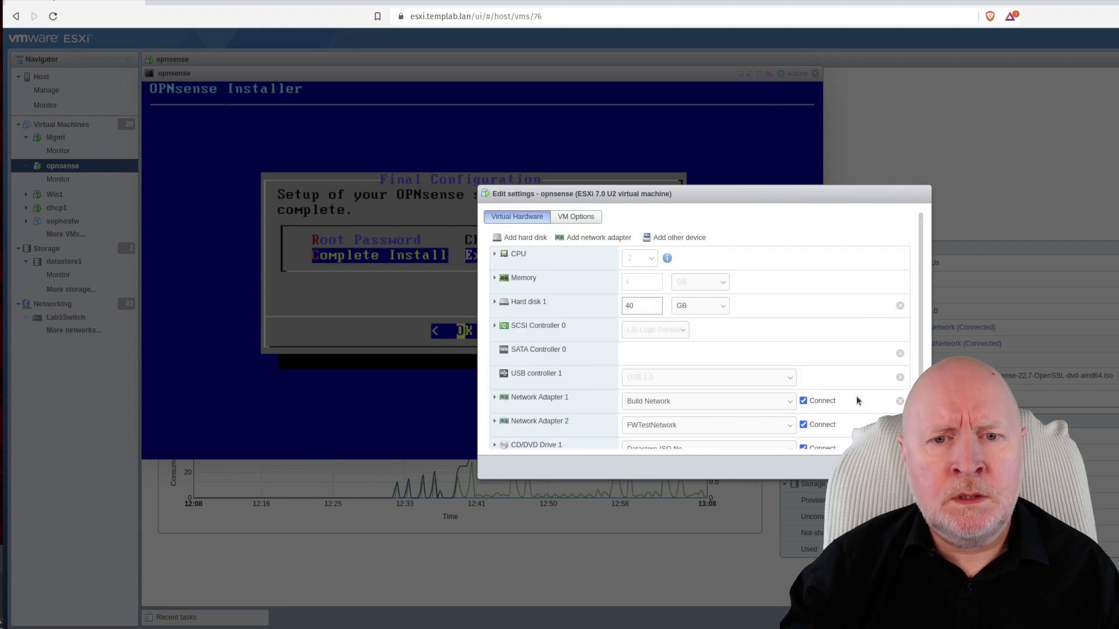
scroll(859, 397, "down", 2)
left_click(804, 406)
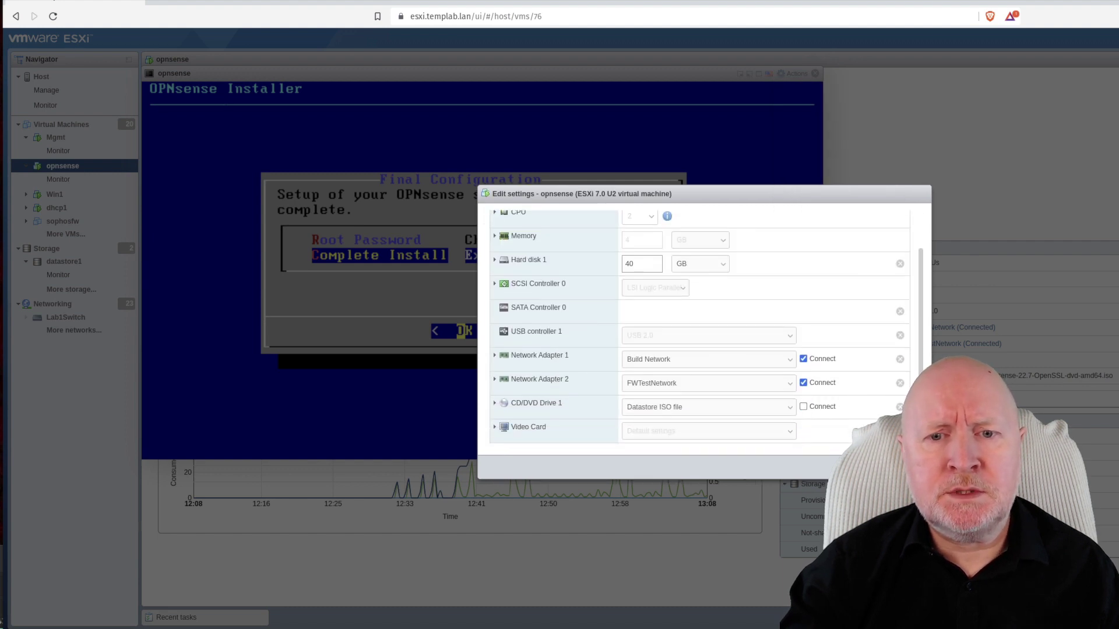
left_click(856, 467)
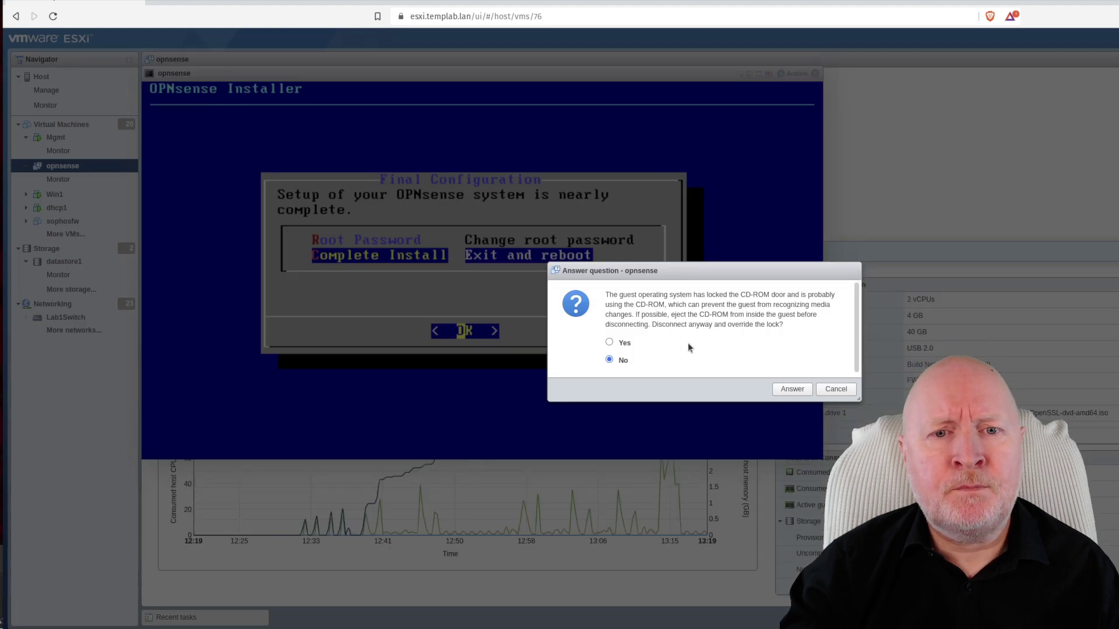
left_click(609, 344)
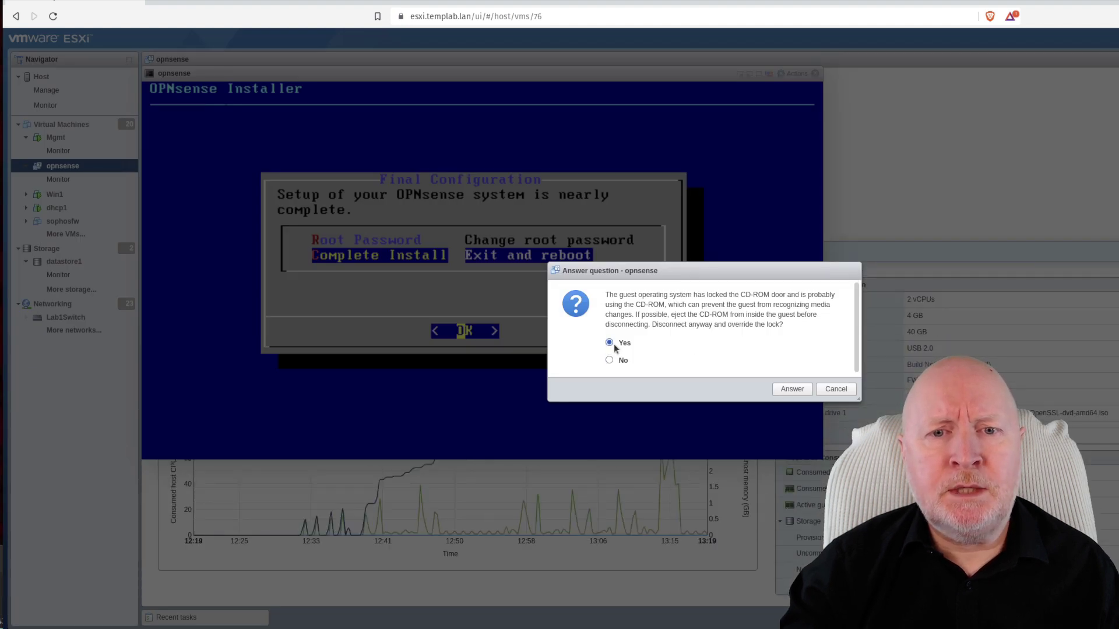
left_click(791, 389)
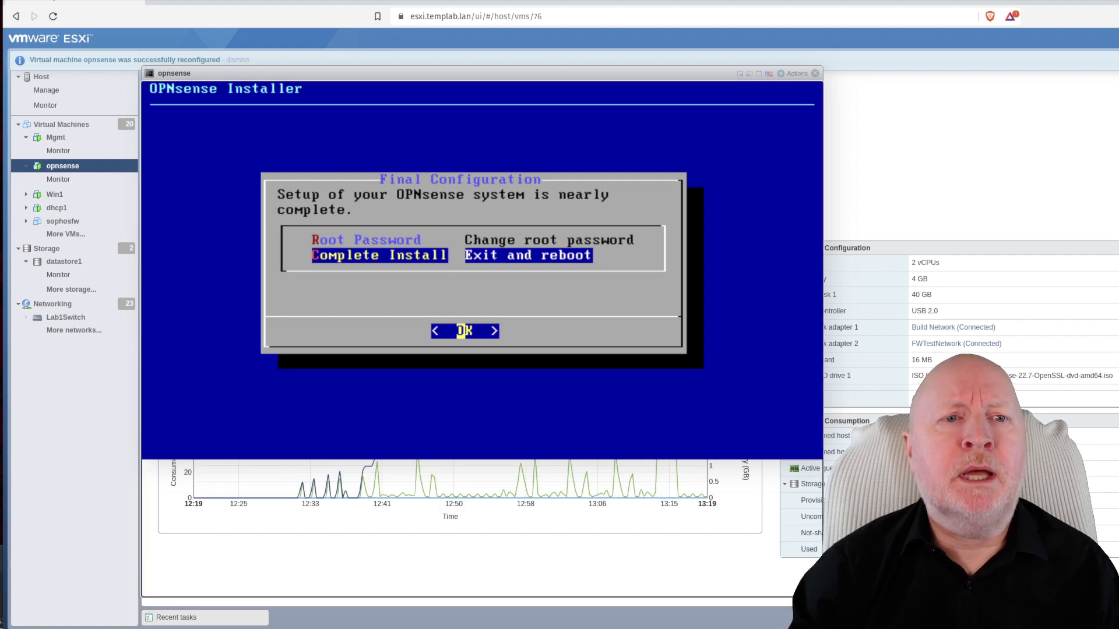
Choose Complete Install to finish the installation and reboot the firewall
key("Up")
key("Down")
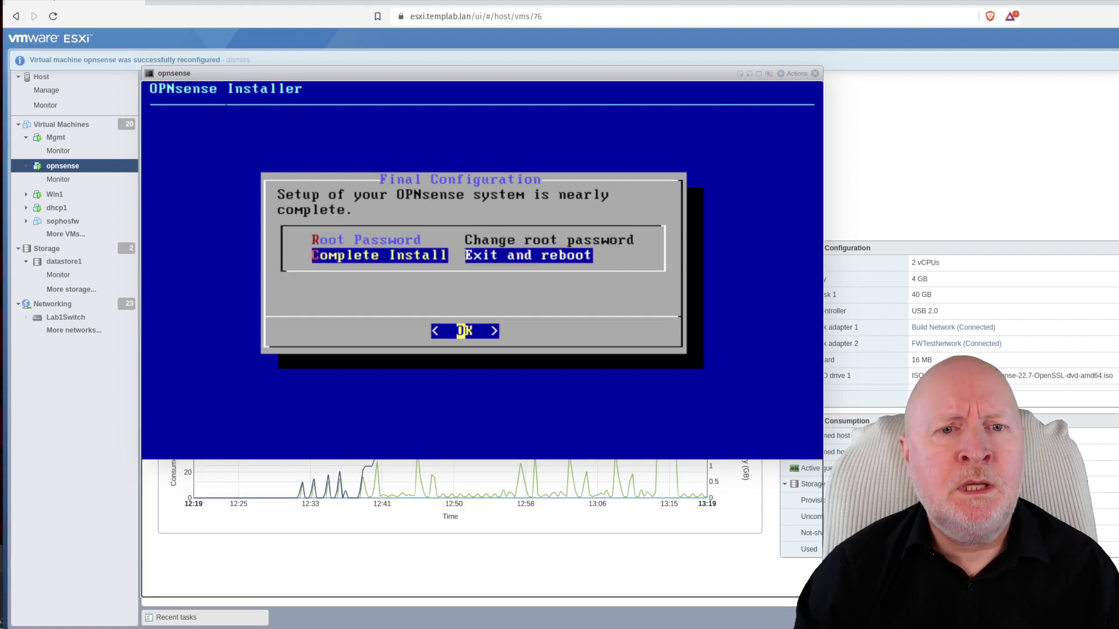
key("Return")
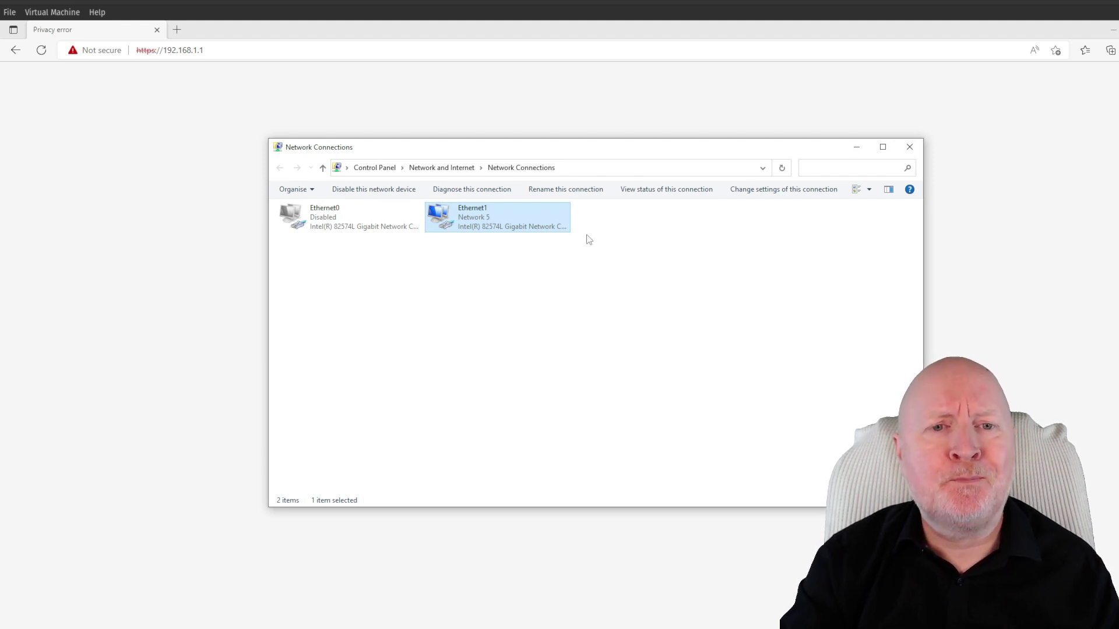
Check Ethernet1's IPv4 details (192.168.1.100, gateway and DNS 192.168.1.1), then return to the browser
right_click(509, 208)
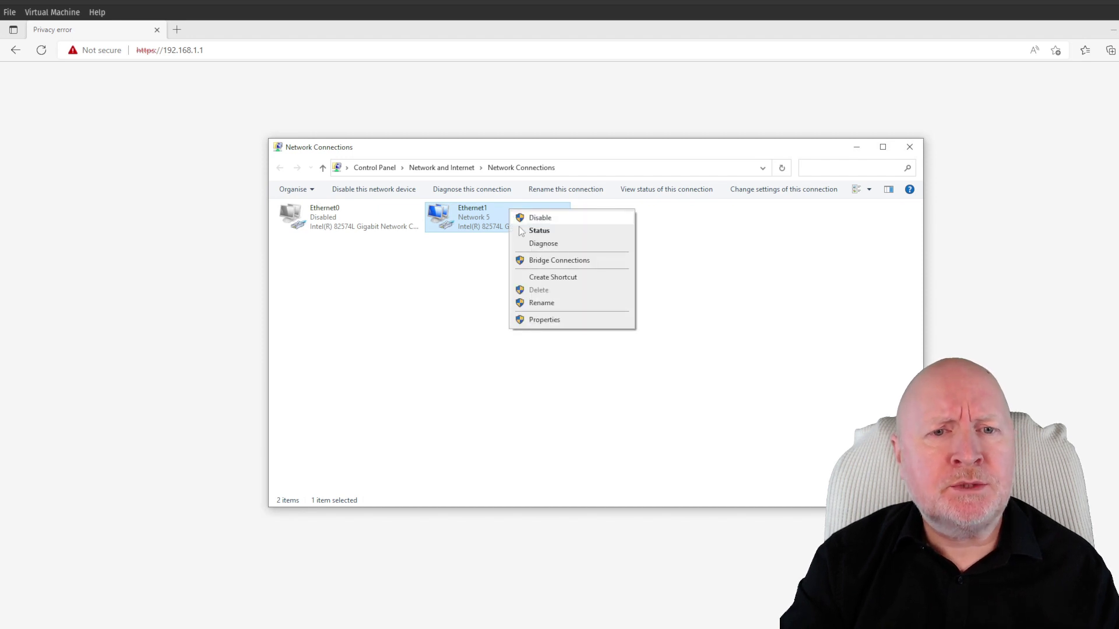
left_click(520, 230)
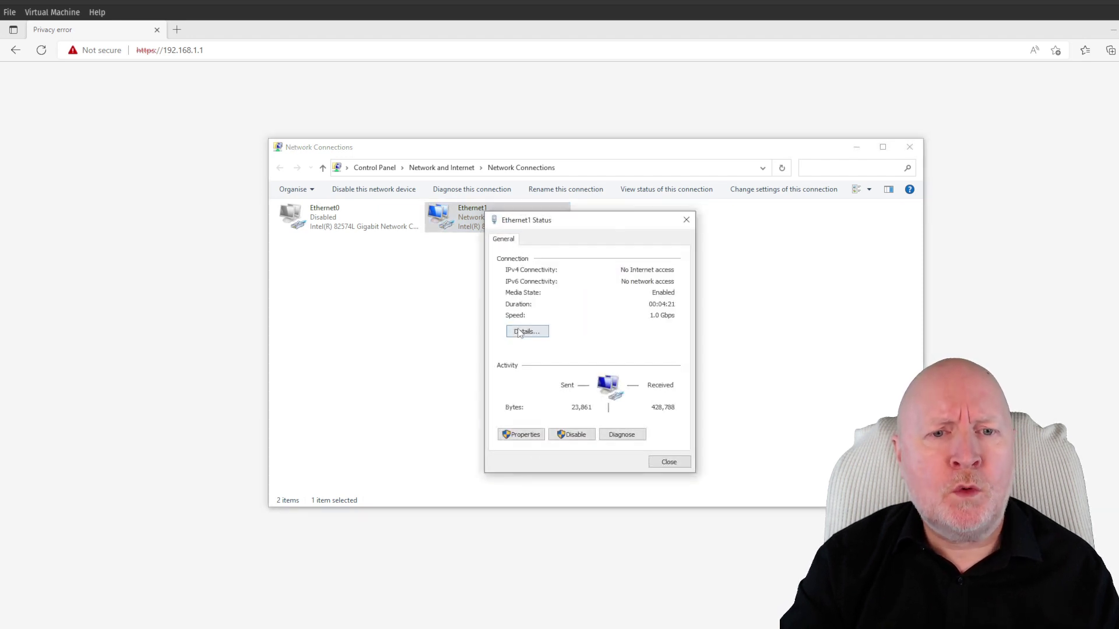
left_click(520, 332)
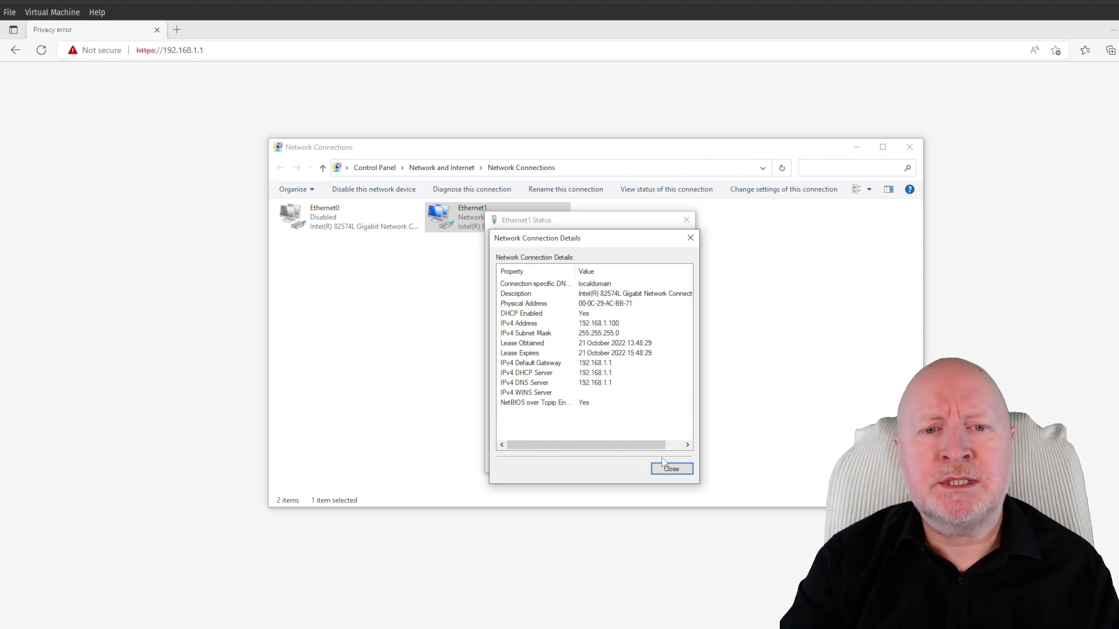
left_click(673, 469)
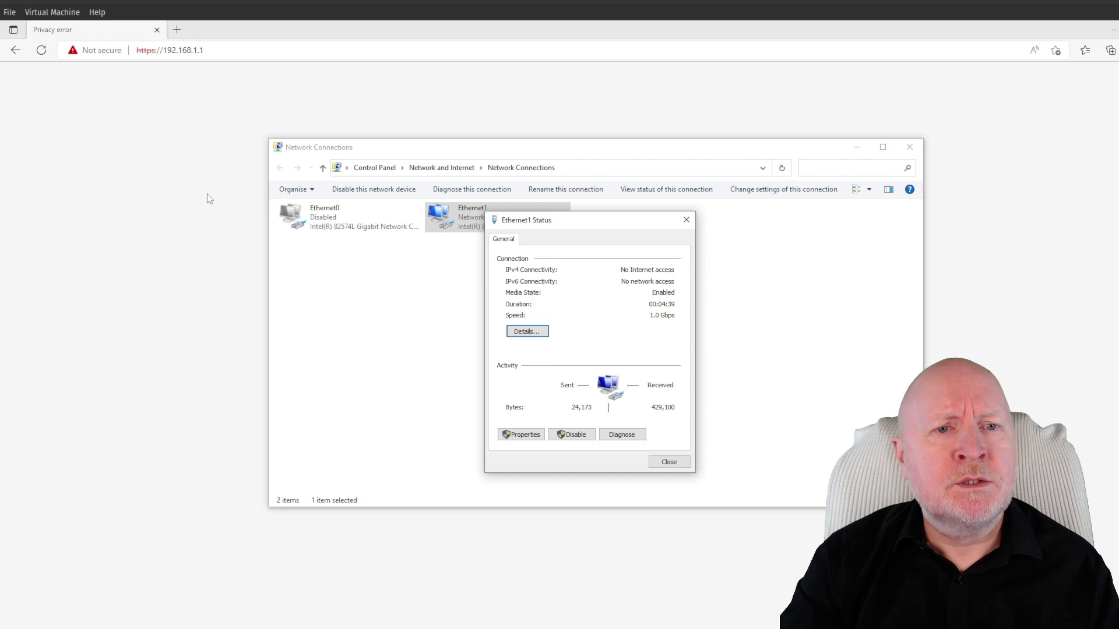
left_click(207, 194)
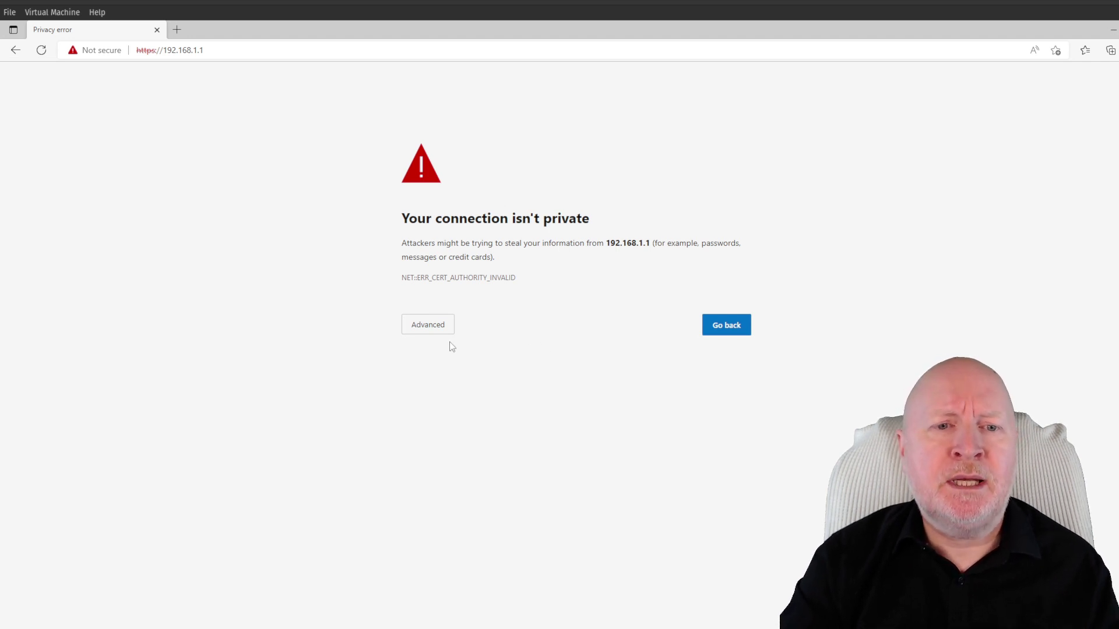
Proceed past the certificate warning to 192.168.1.1 and log in as root with the password
left_click(443, 326)
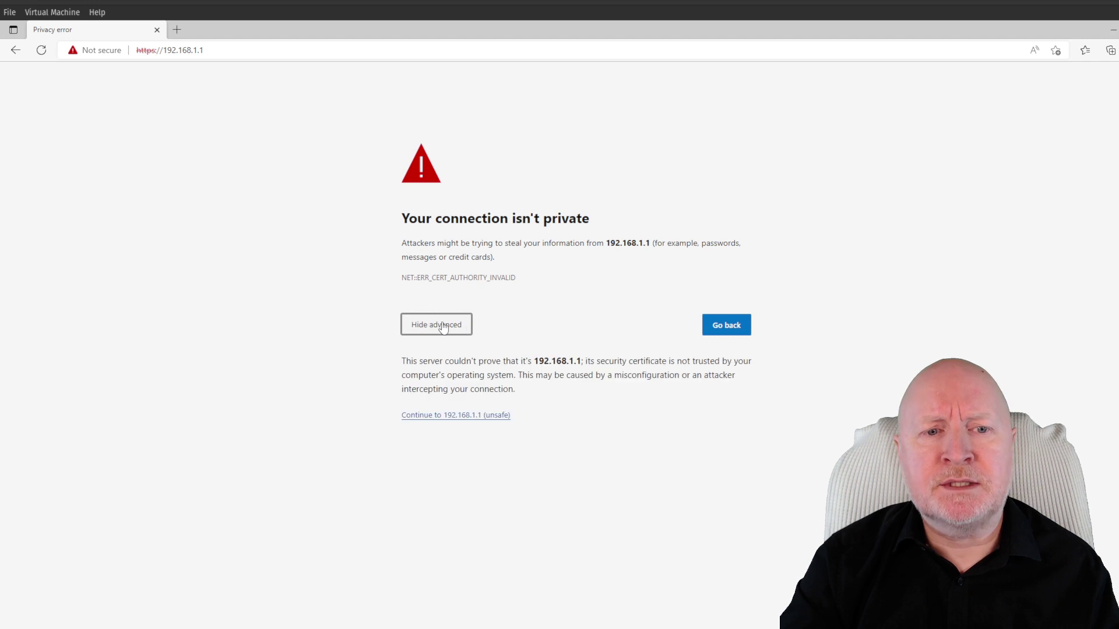
left_click(454, 416)
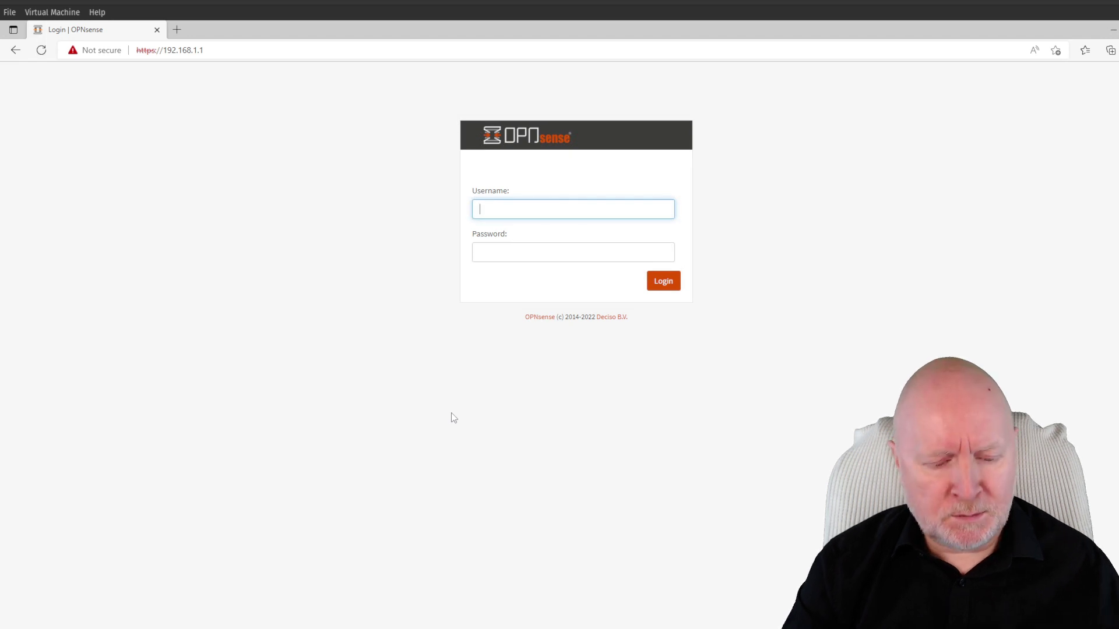
type("root")
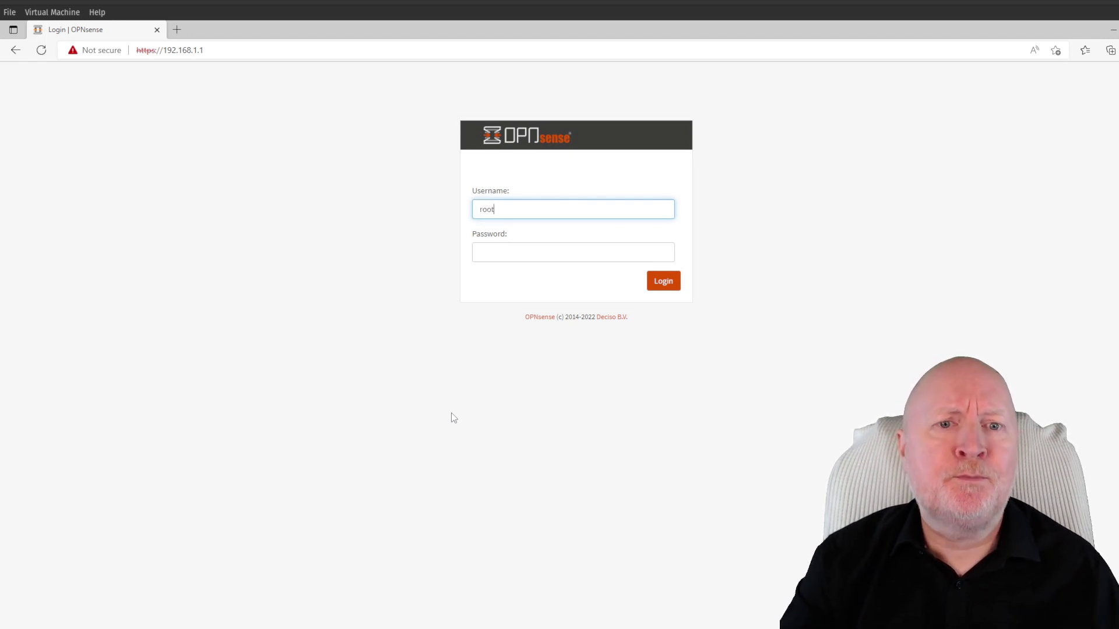
left_click(515, 249)
type("opnsense")
left_click(664, 282)
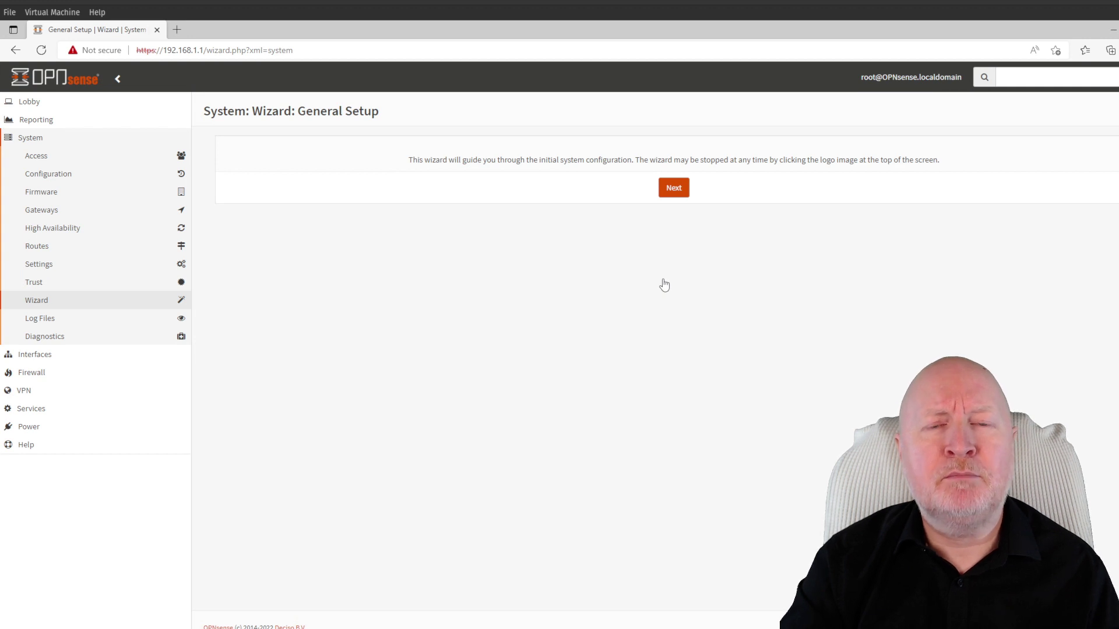
Set the domain to templab.lan with DNS servers 1.1.1.2 and 1.0.0.2
left_click(672, 189)
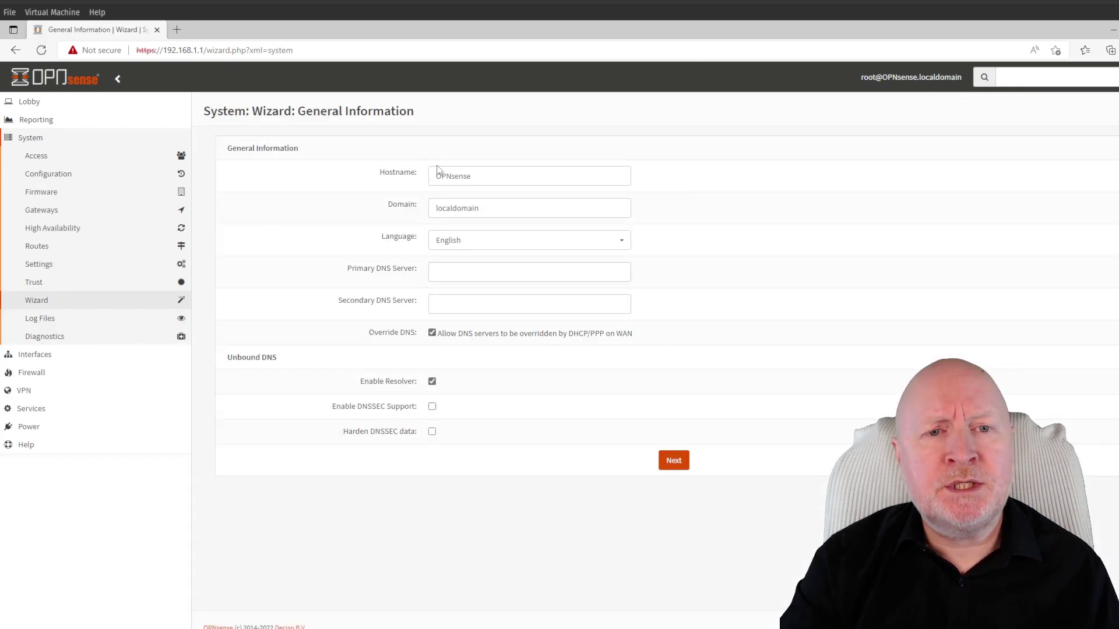
double_click(489, 207)
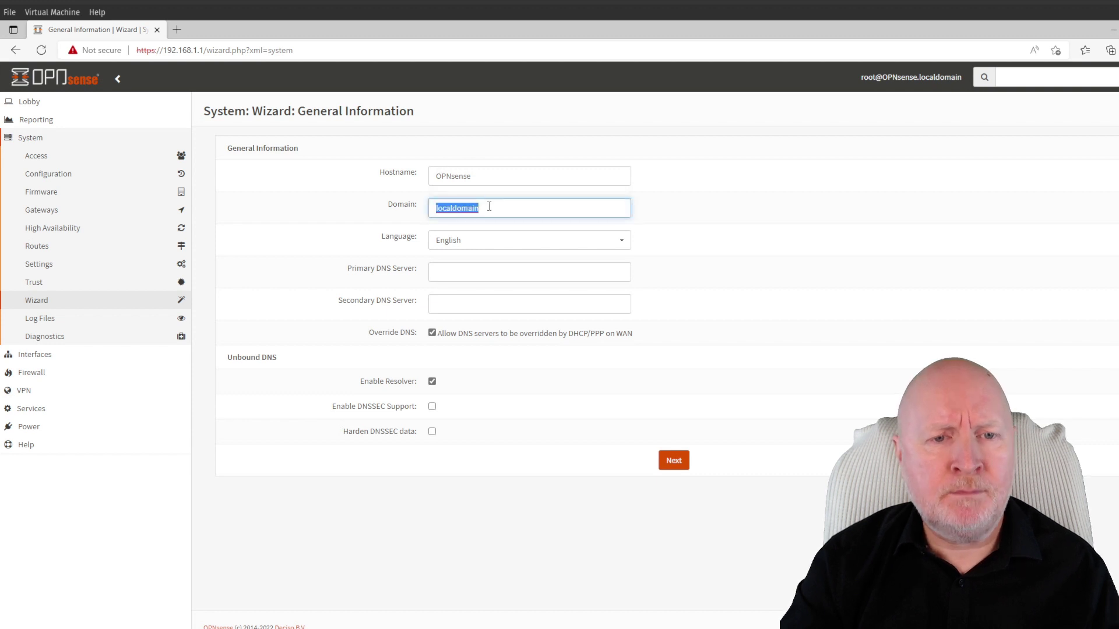
type("templab.lan")
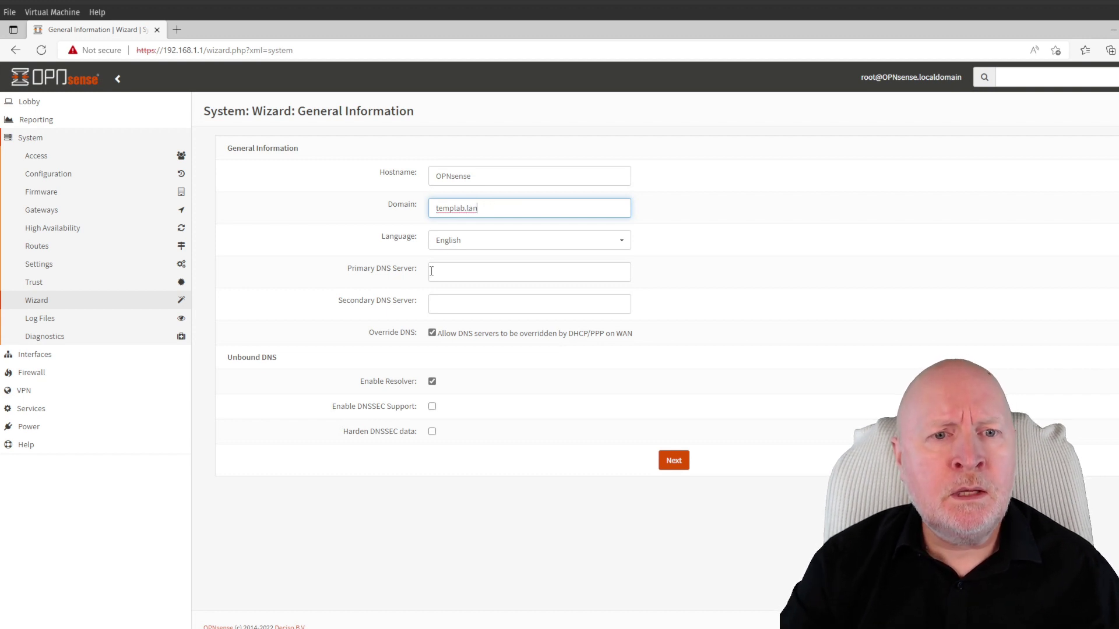
left_click(466, 272)
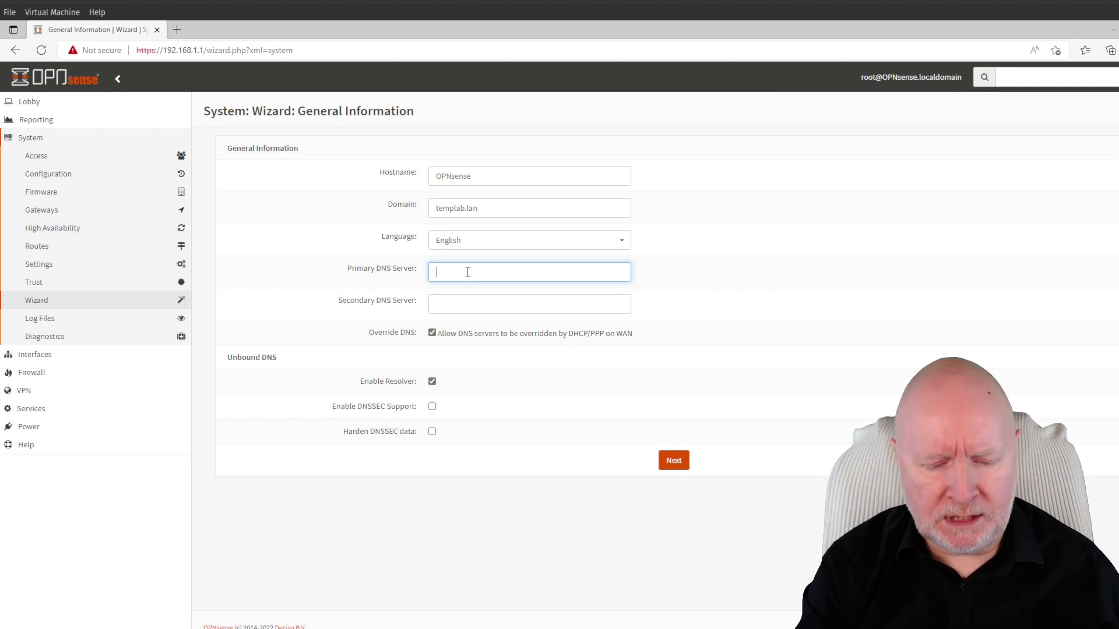
type("1.1.1.2")
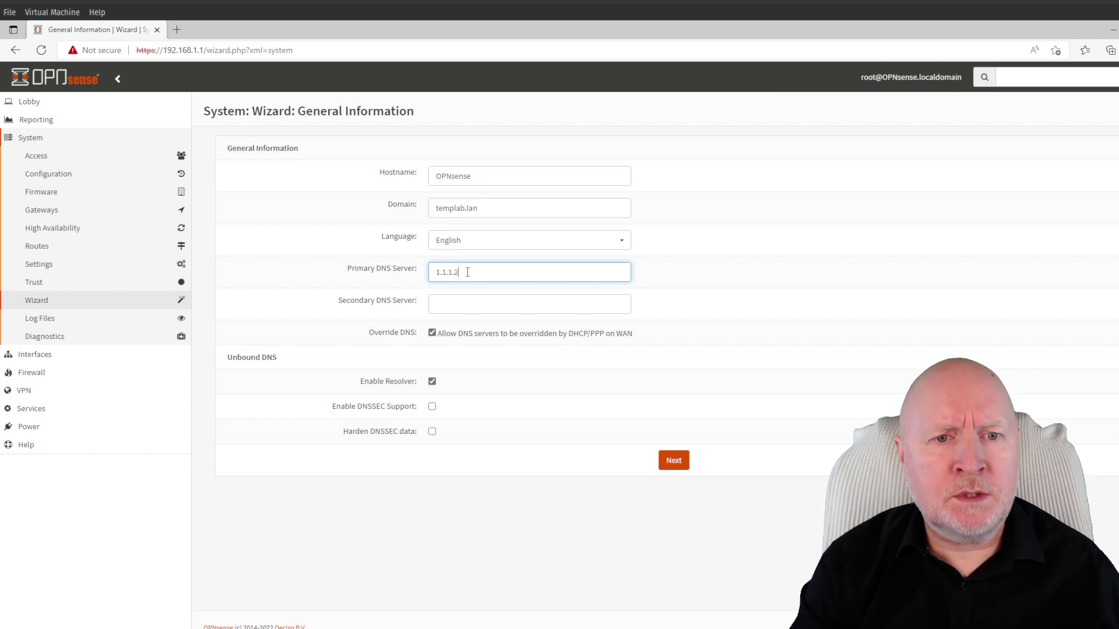
left_click(525, 299)
type("1.0.0.2")
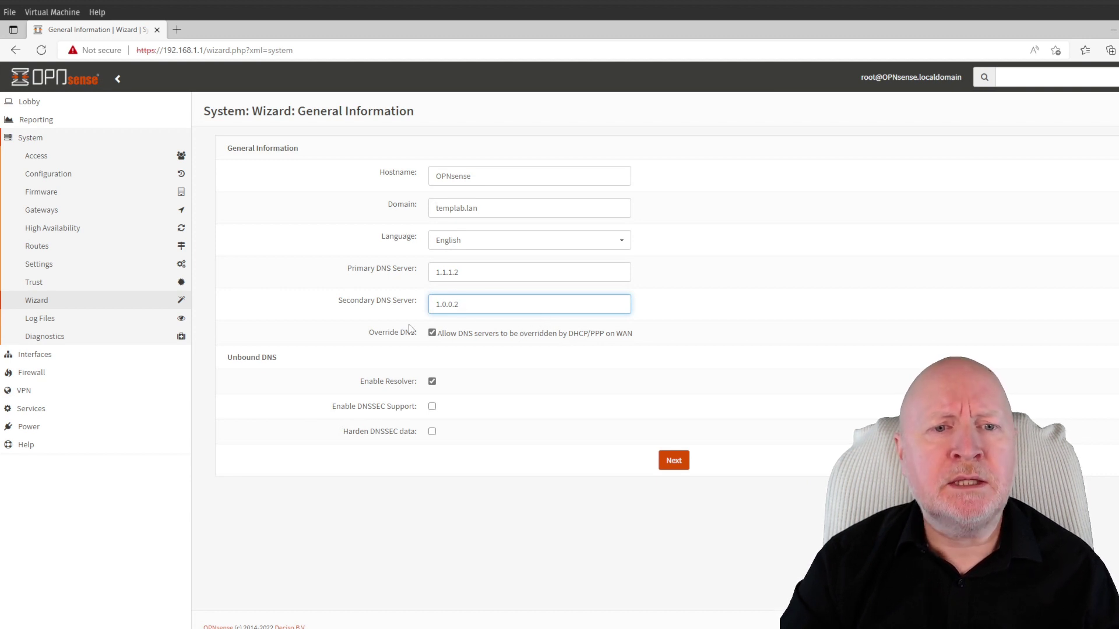
Turn off WAN DNS override, enable hardened DNSSEC, and submit the general settings
left_click(432, 333)
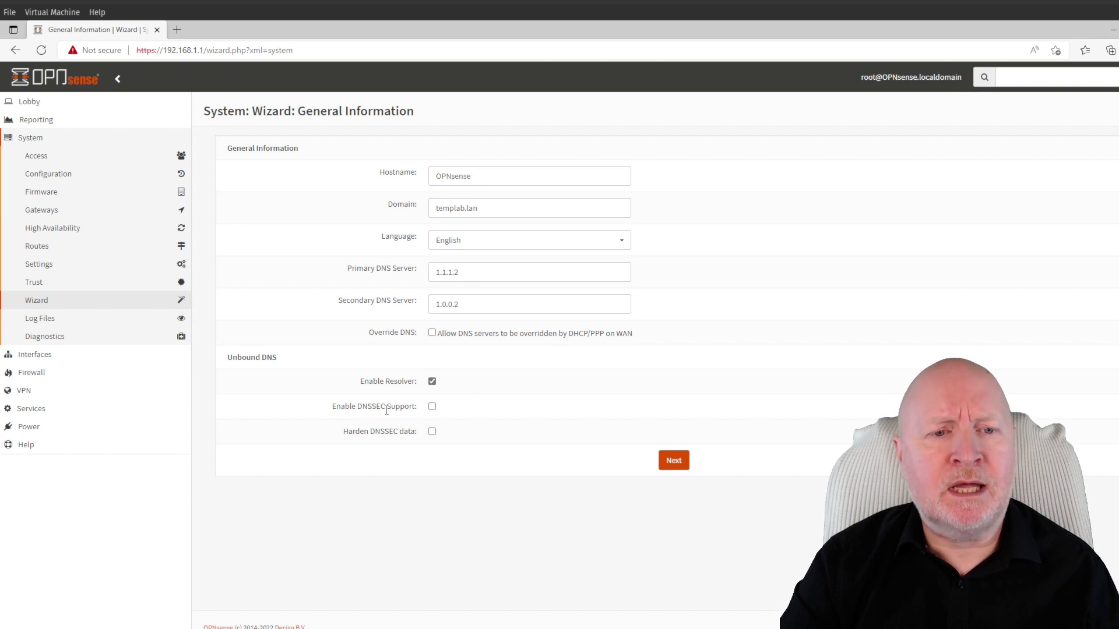
left_click(432, 407)
left_click(434, 433)
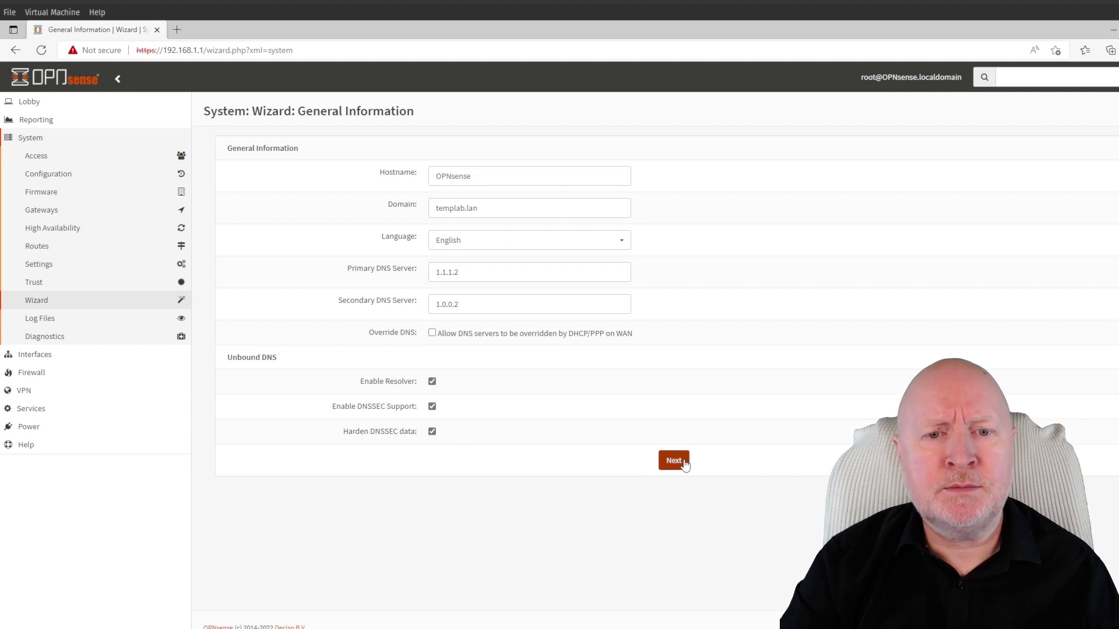
left_click(674, 461)
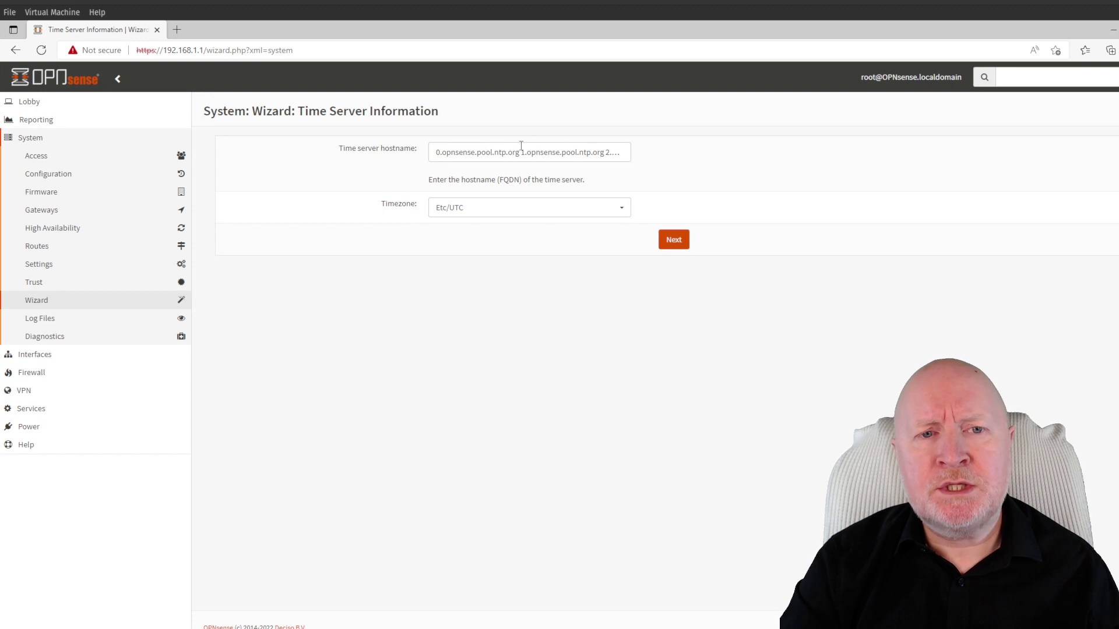
Set the timezone to Europe/London and continue
left_click(540, 207)
scroll(562, 306, "down", 5)
scroll(553, 315, "down", 3)
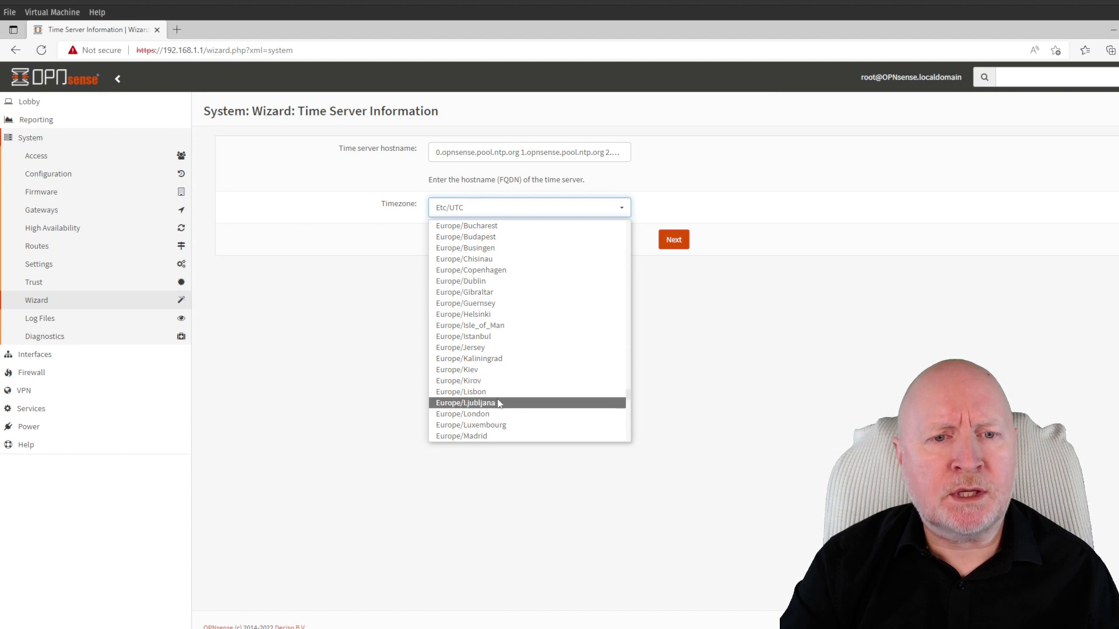
left_click(499, 414)
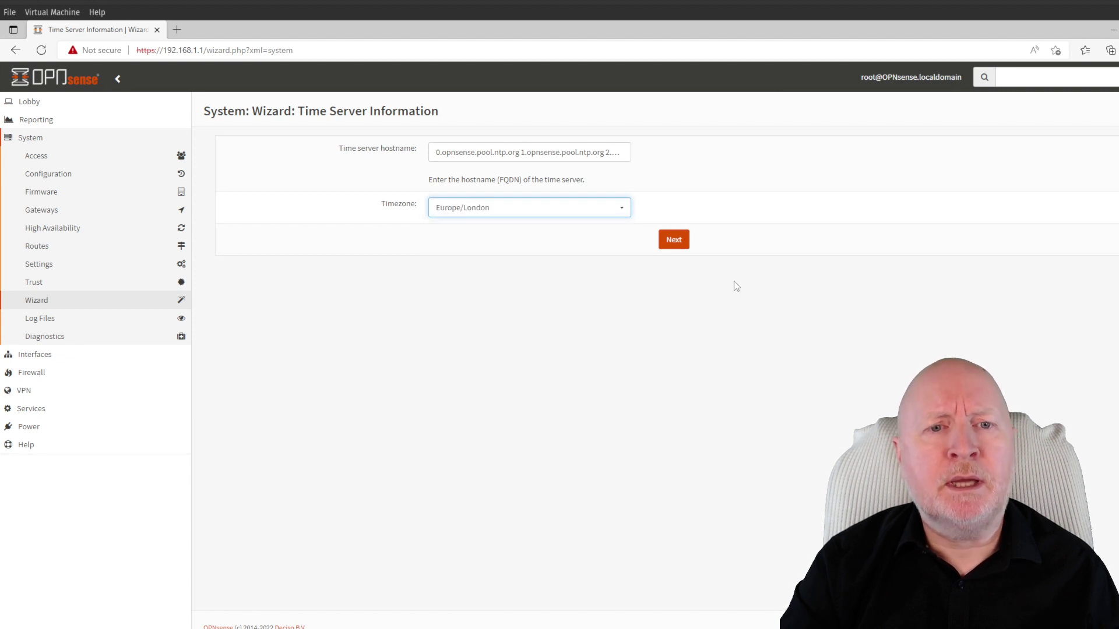
left_click(682, 243)
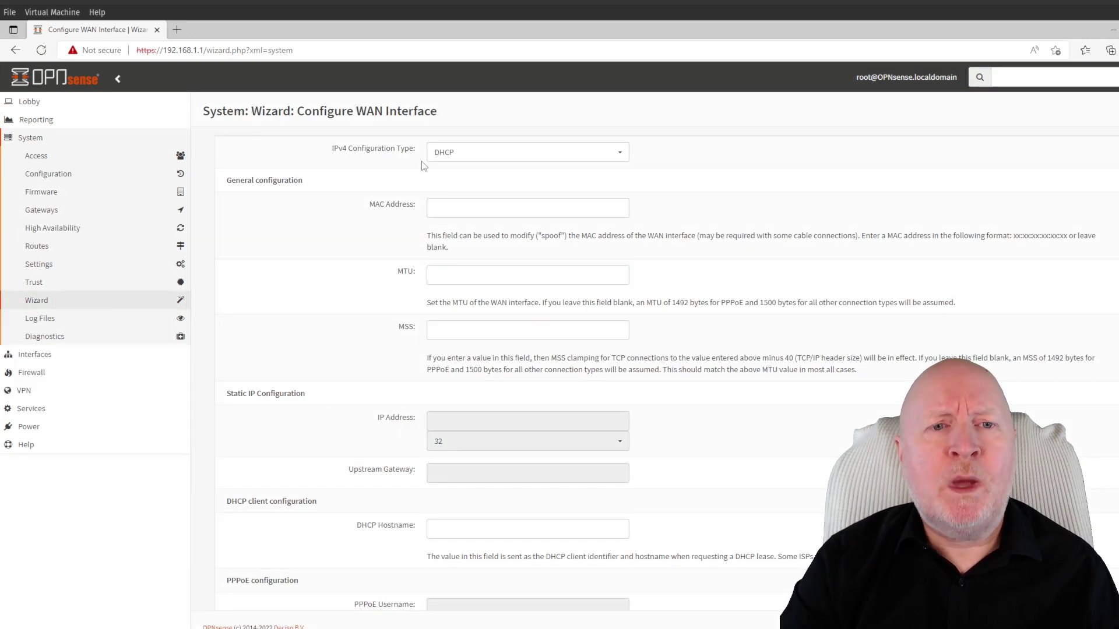
Keep WAN on DHCP and stop blocking RFC1918 private and bogon networks
left_click(556, 152)
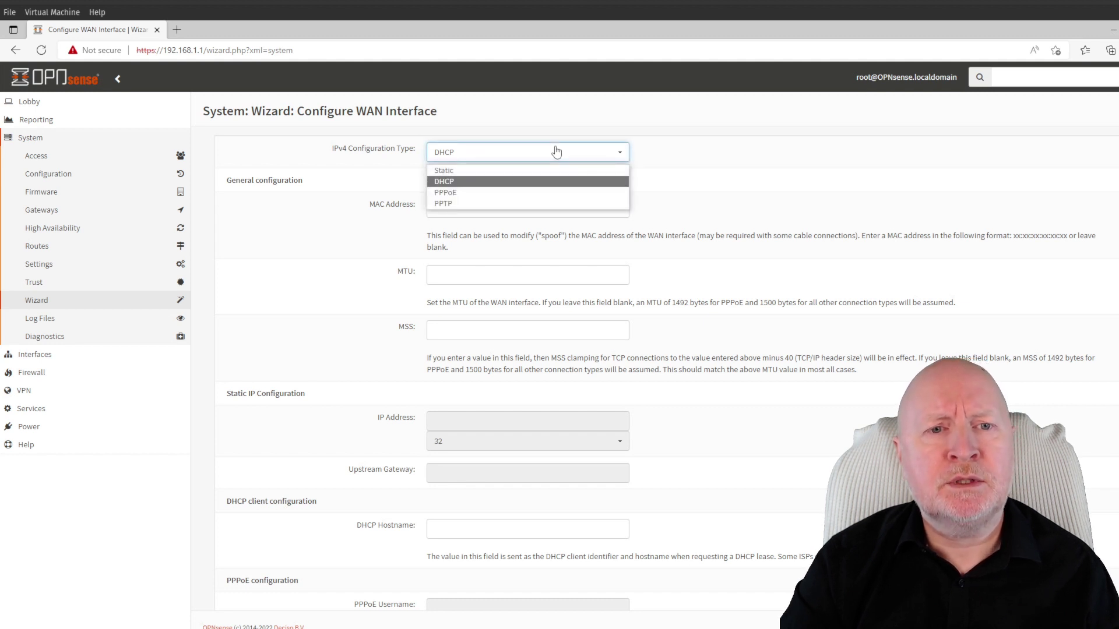
left_click(536, 181)
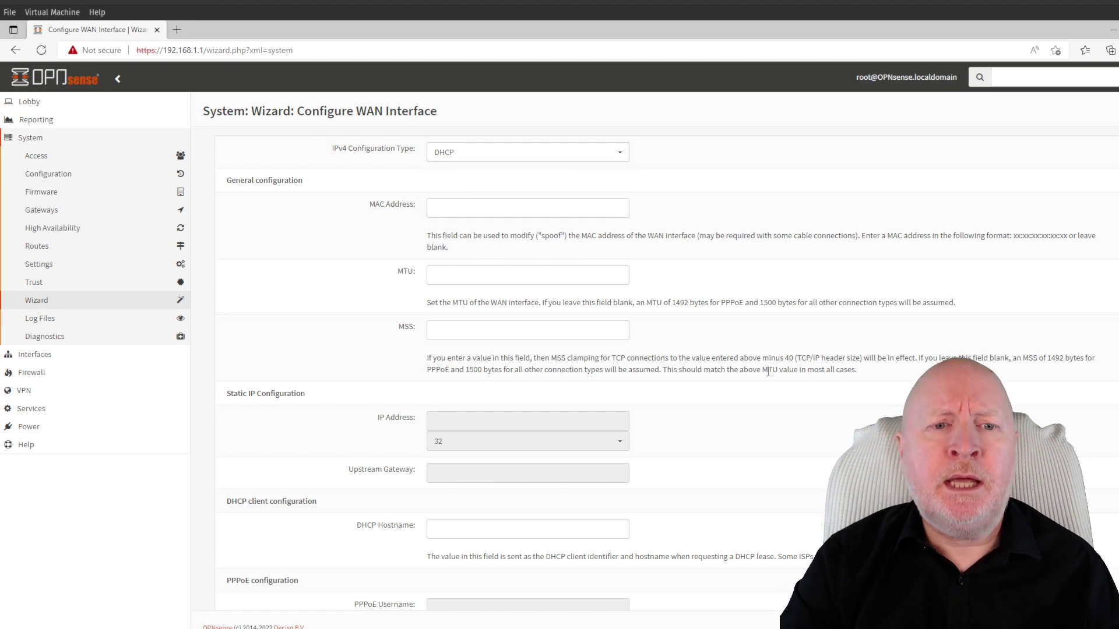
scroll(782, 352, "down", 6)
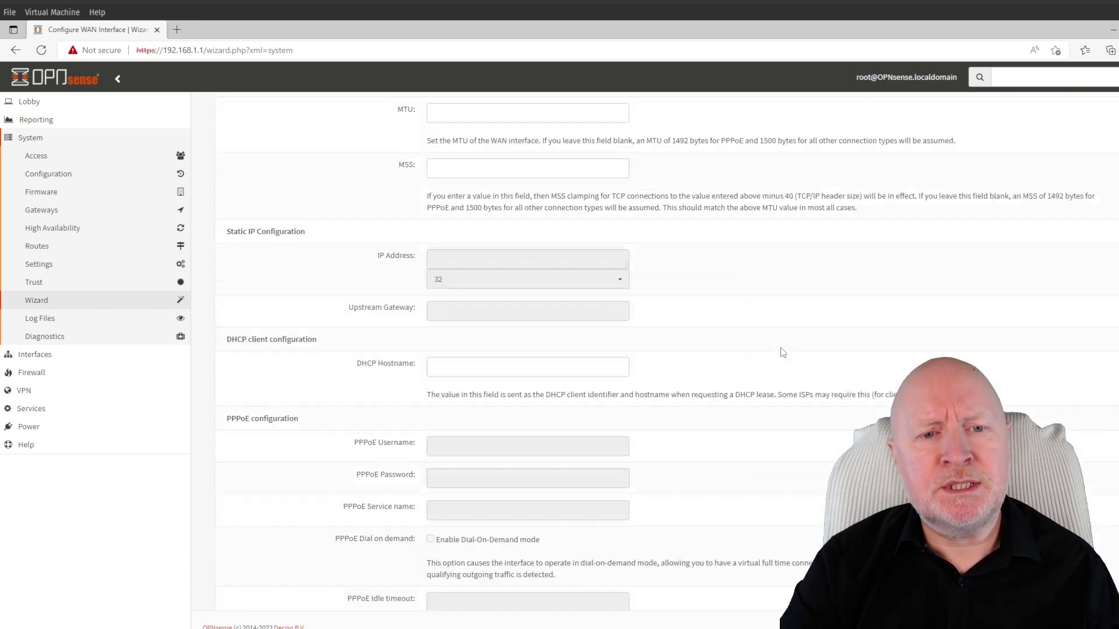
scroll(782, 352, "down", 5)
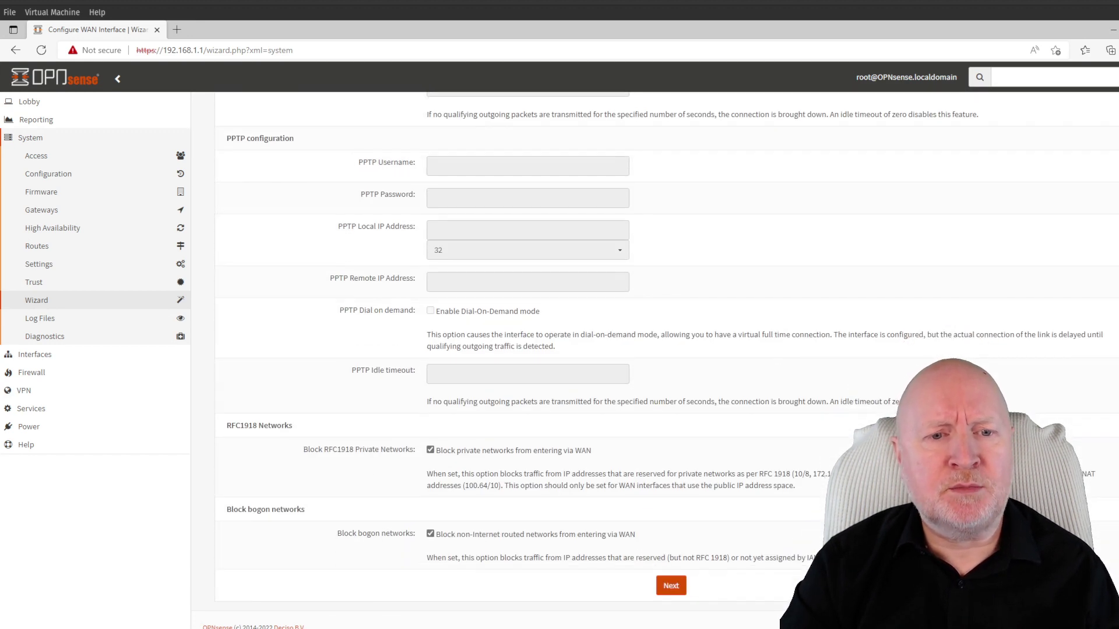
left_click(430, 452)
left_click(430, 535)
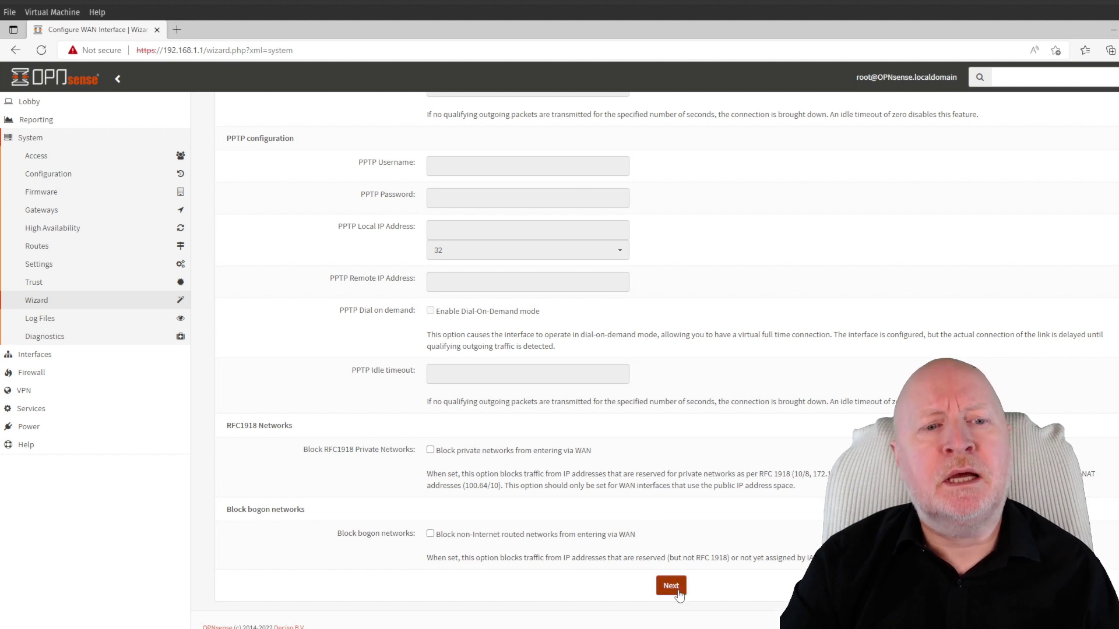
left_click(676, 587)
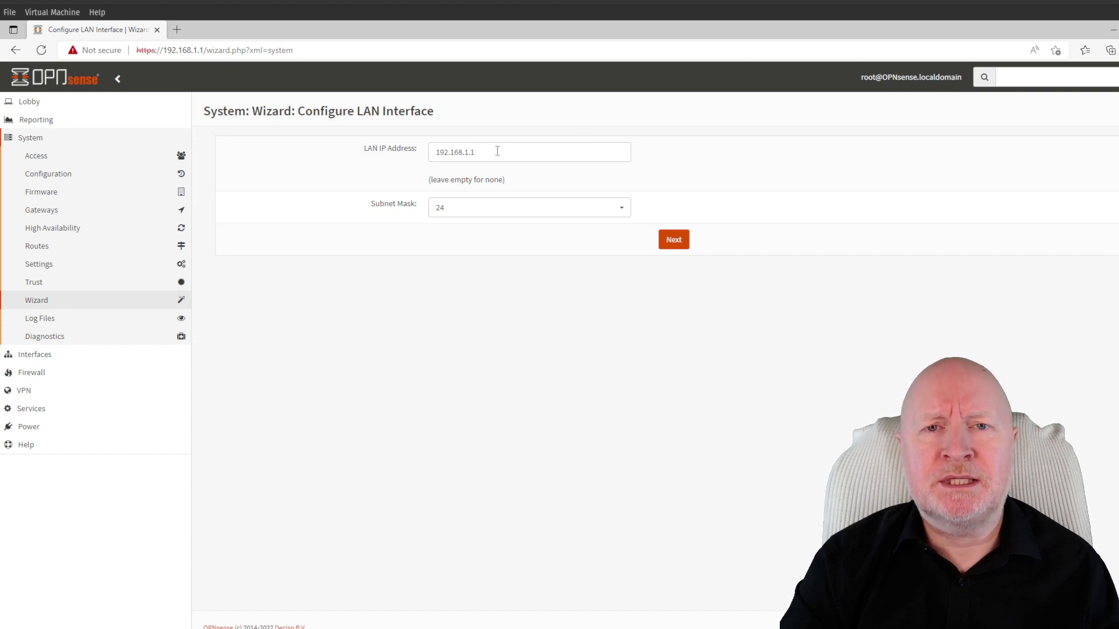
Change the LAN IP to 192.168.100.1, keep subnet mask 24, and continue
left_click(468, 153)
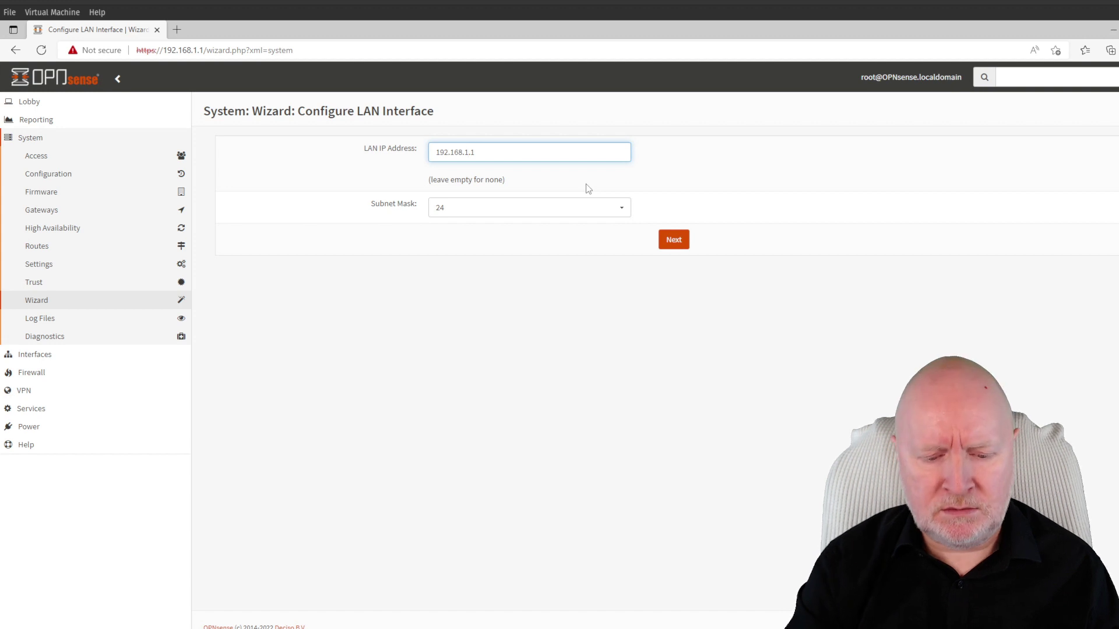
type("00")
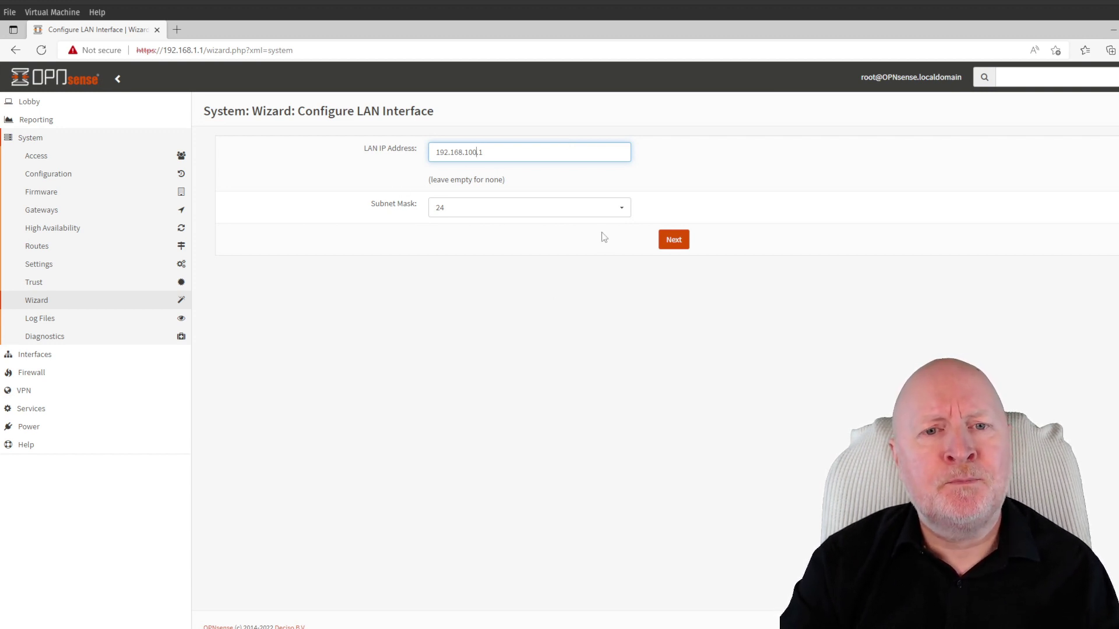
left_click(623, 209)
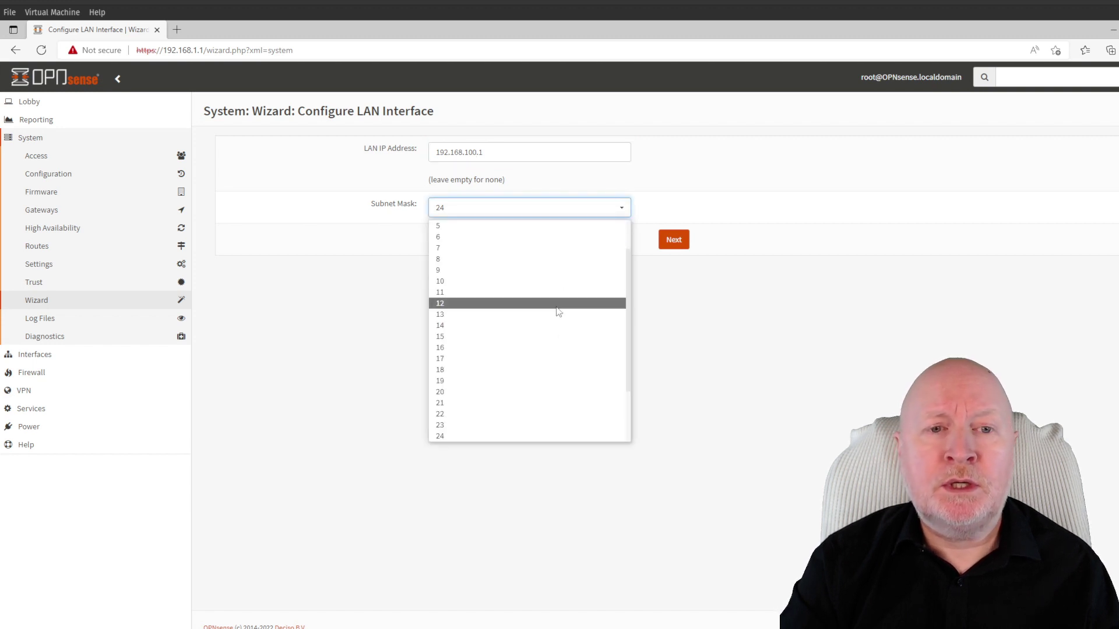
scroll(552, 373, "down", 3)
scroll(539, 327, "up", 2)
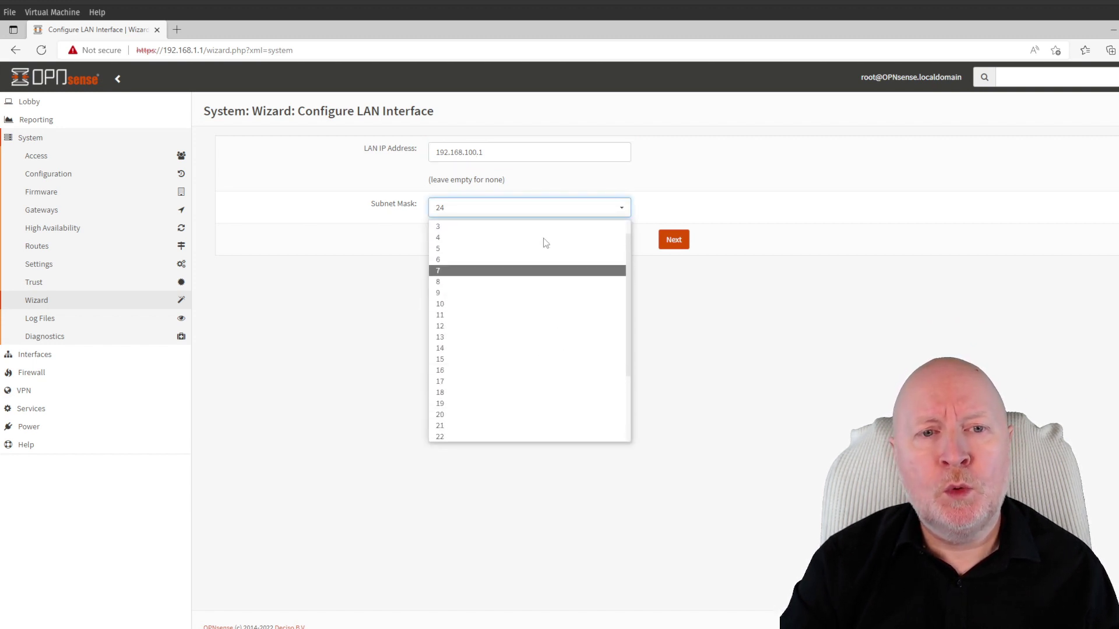
scroll(489, 340, "down", 2)
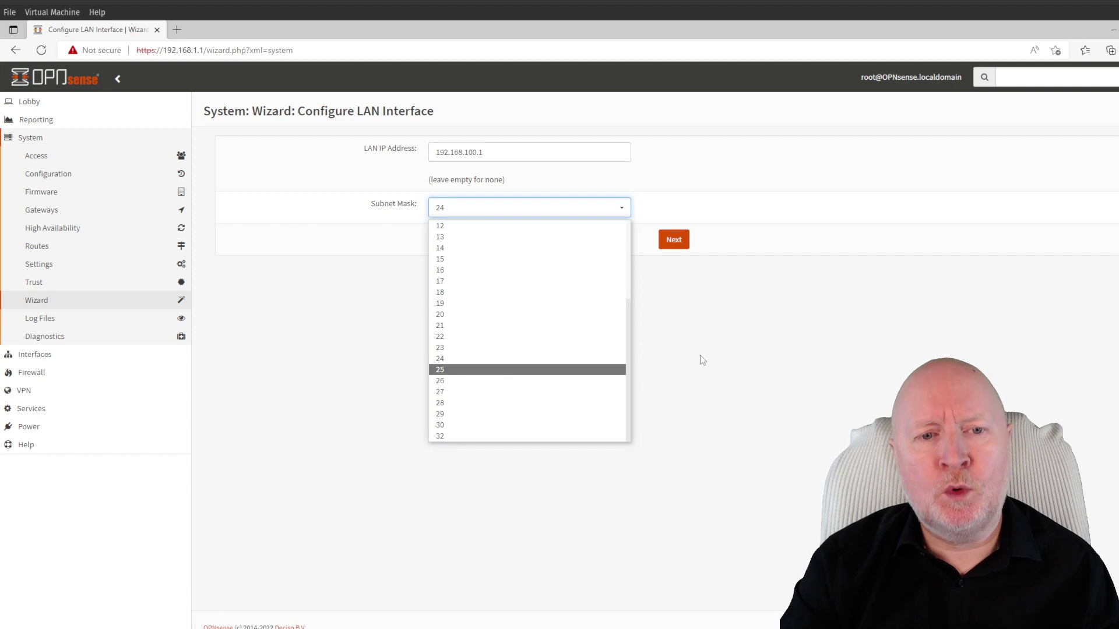
left_click(756, 346)
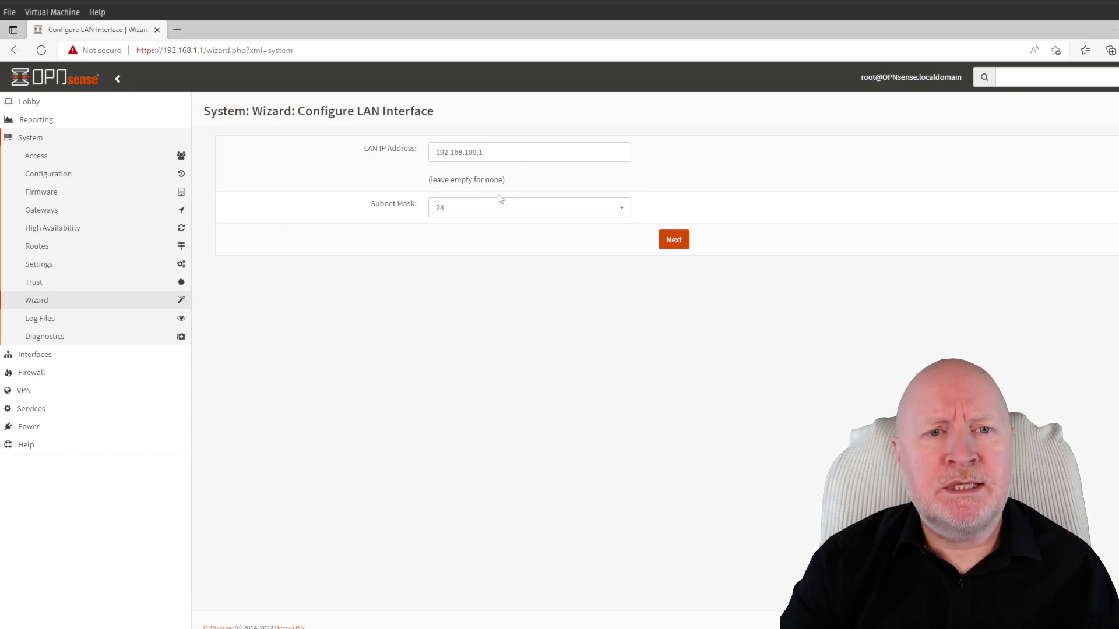
left_click(672, 240)
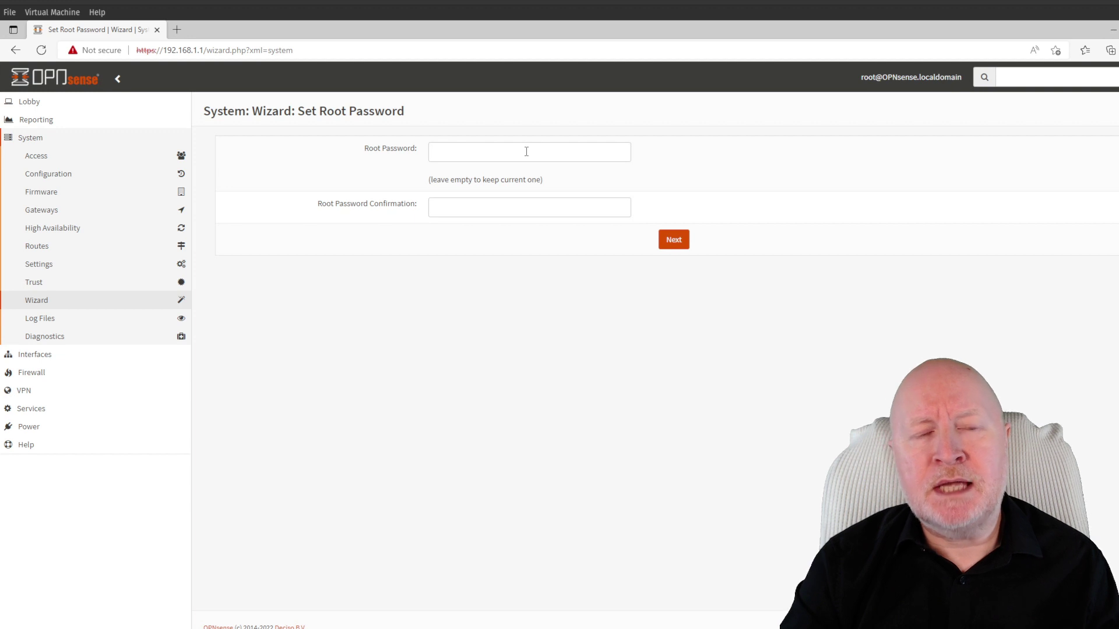
Enter the new root password and its confirmation, then continue to the Reload Configuration step
left_click(527, 152)
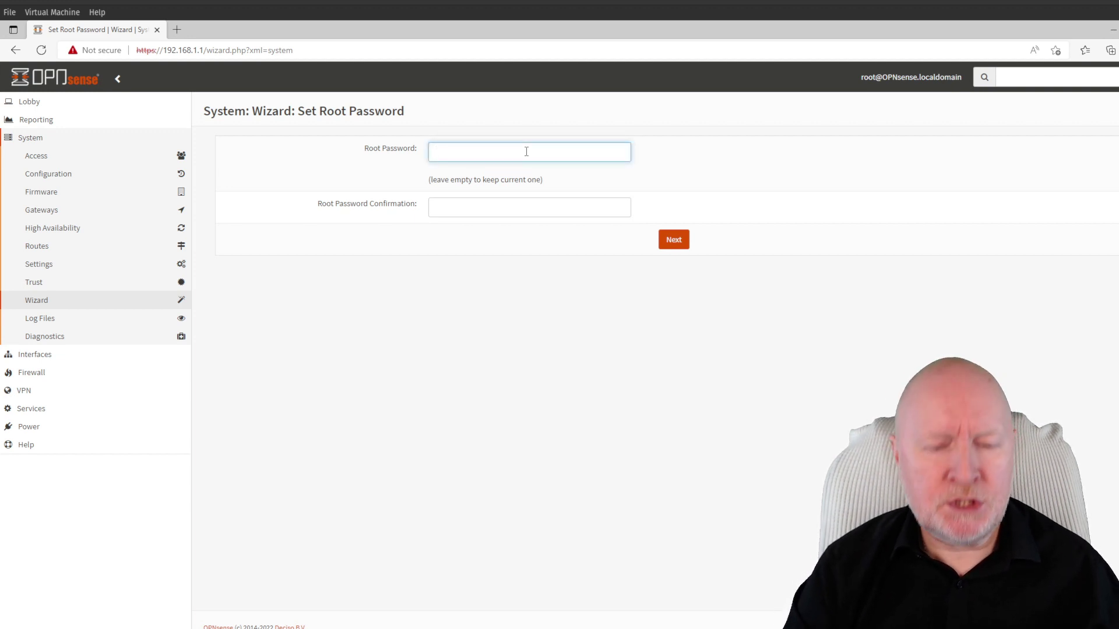
type("•••••••••")
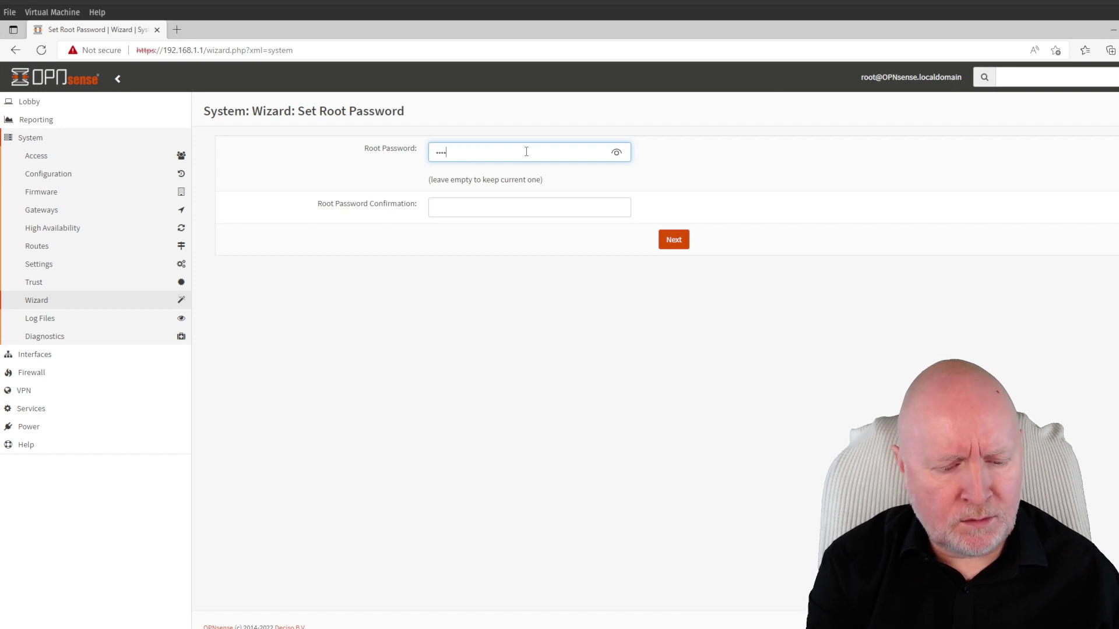
left_click(478, 206)
type("•••••••••")
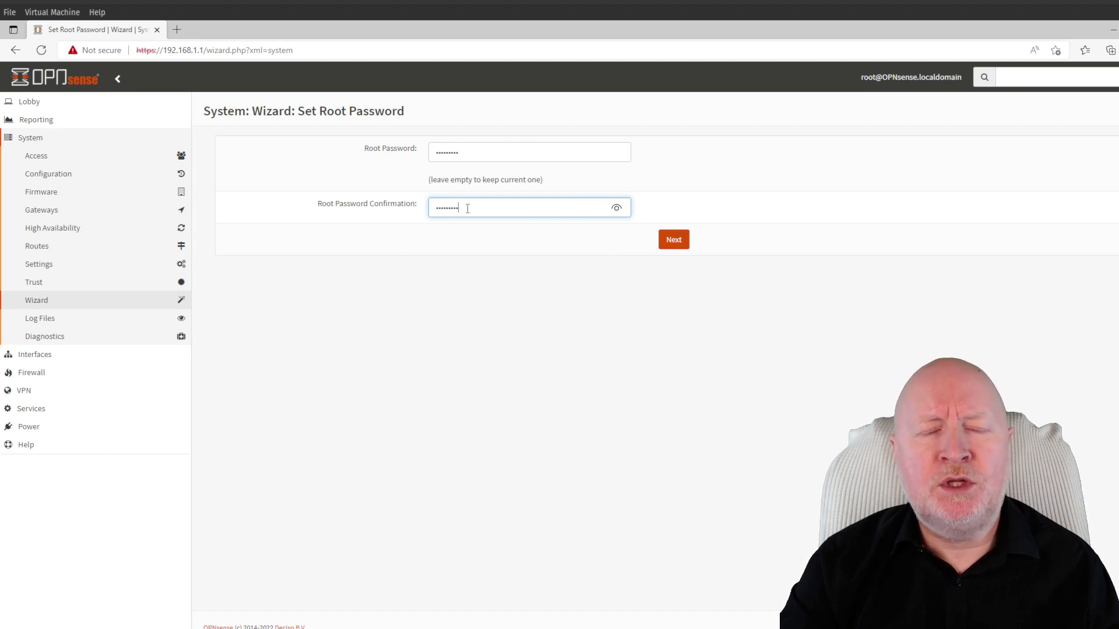
left_click(675, 240)
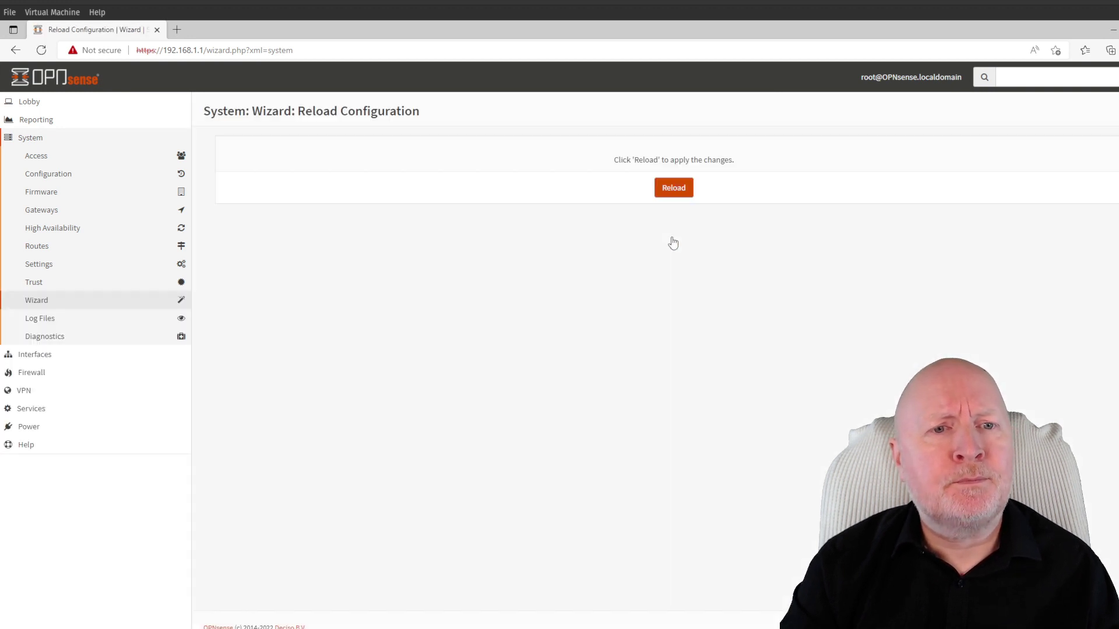
Reload the OPNsense configuration so the wizard's settings take effect
left_click(676, 188)
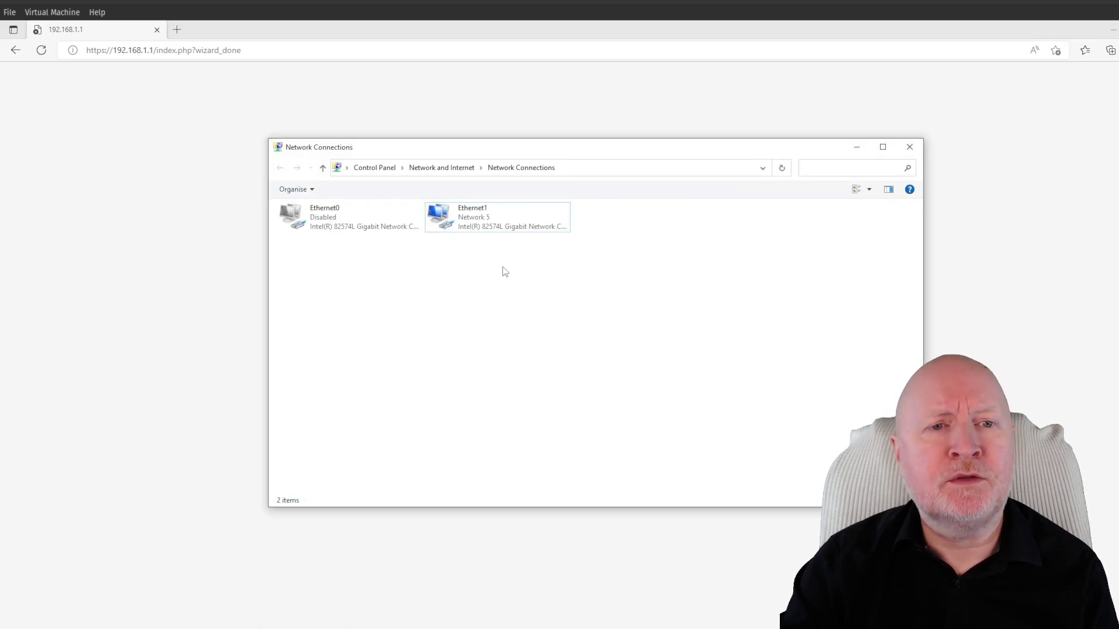
Disable and re-enable the Ethernet1 adapter to renew its DHCP lease
left_click(504, 228)
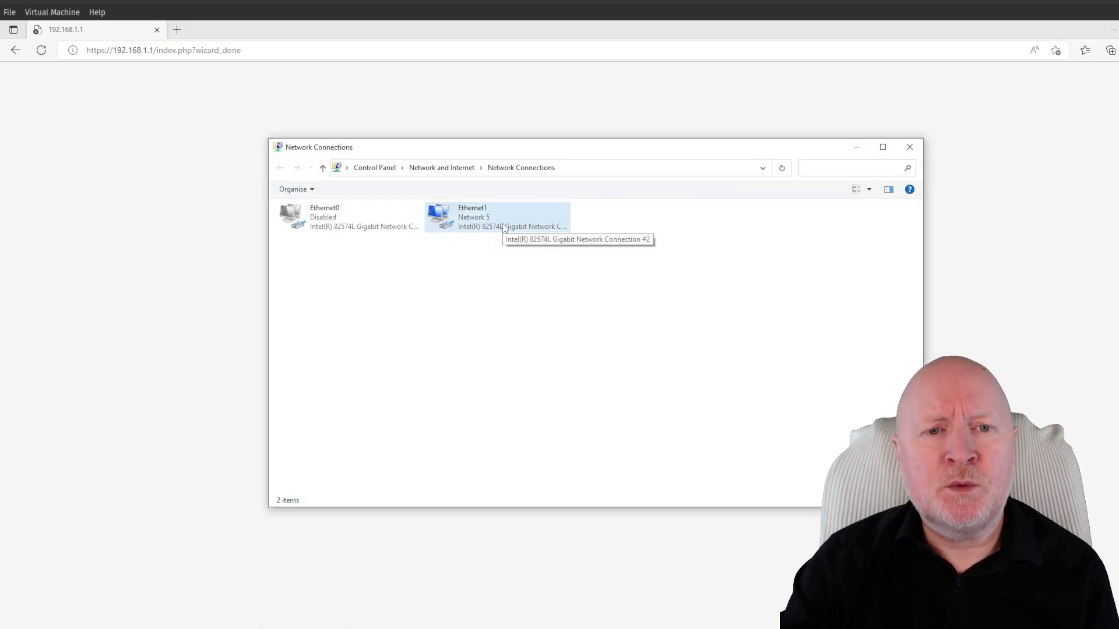
right_click(507, 224)
left_click(520, 232)
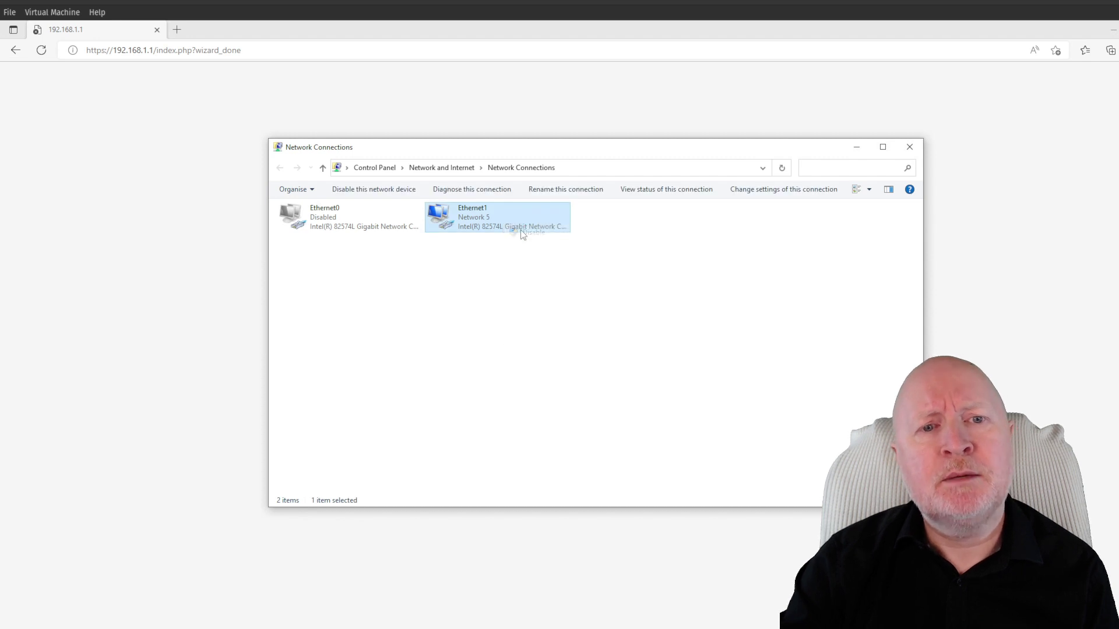
right_click(527, 217)
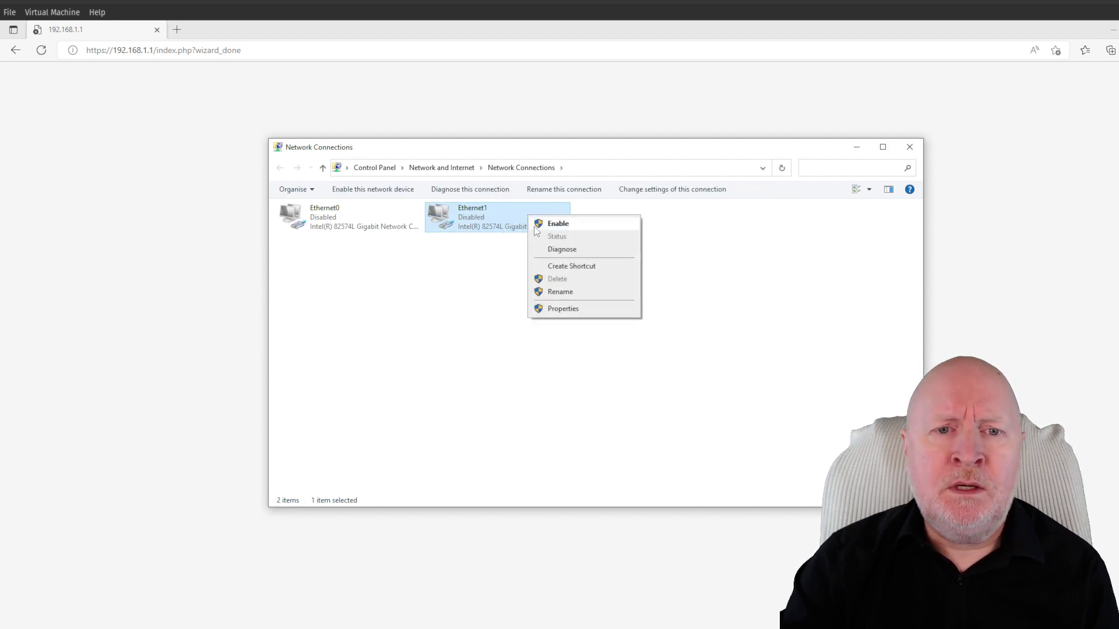
left_click(535, 227)
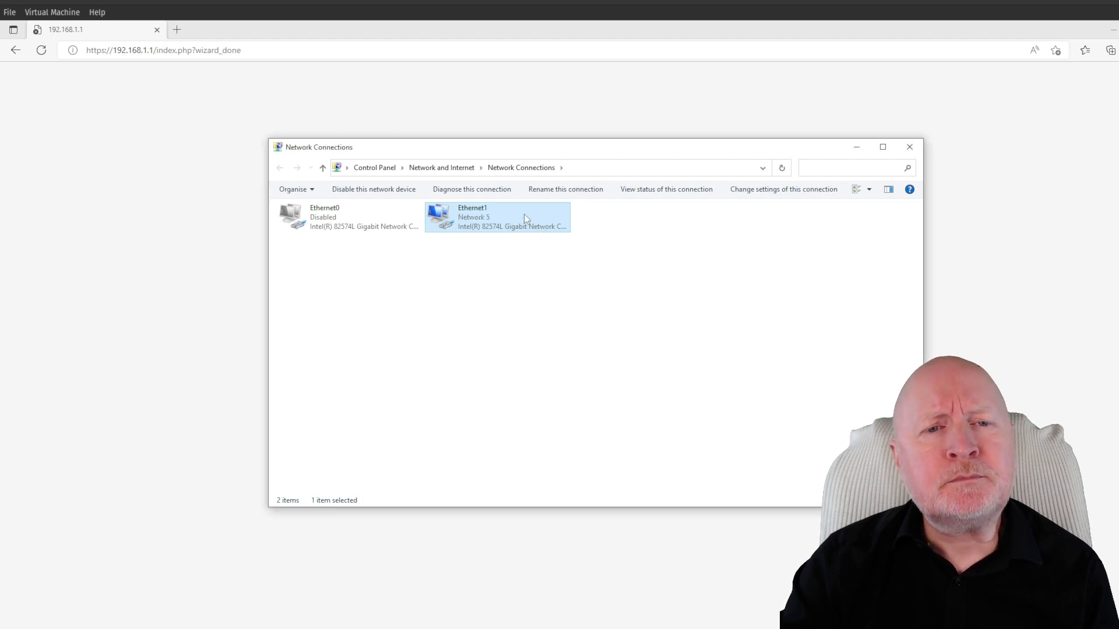
Check Ethernet1's details show 192.168.100.10 with gateway, DHCP and DNS 192.168.100.1
right_click(524, 215)
left_click(551, 237)
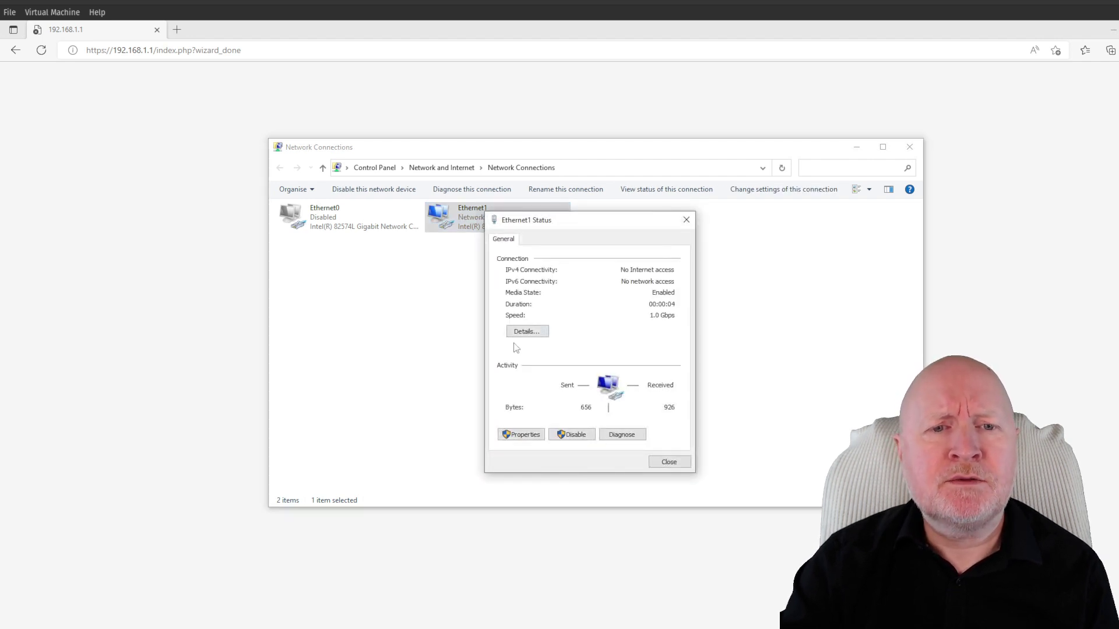
left_click(521, 334)
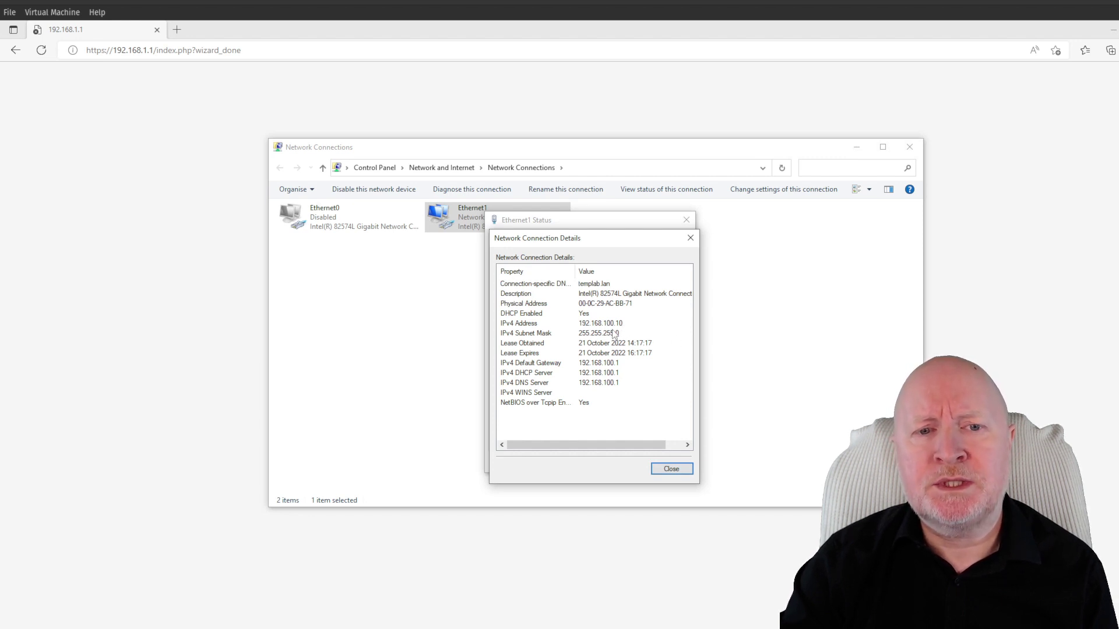
left_click(677, 471)
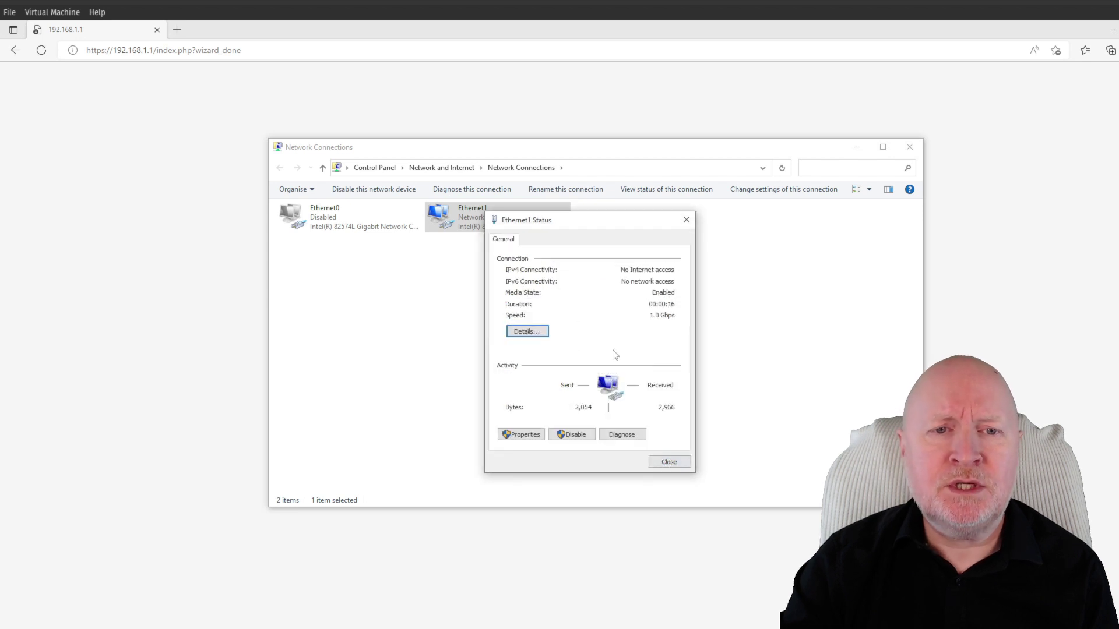
left_click(660, 463)
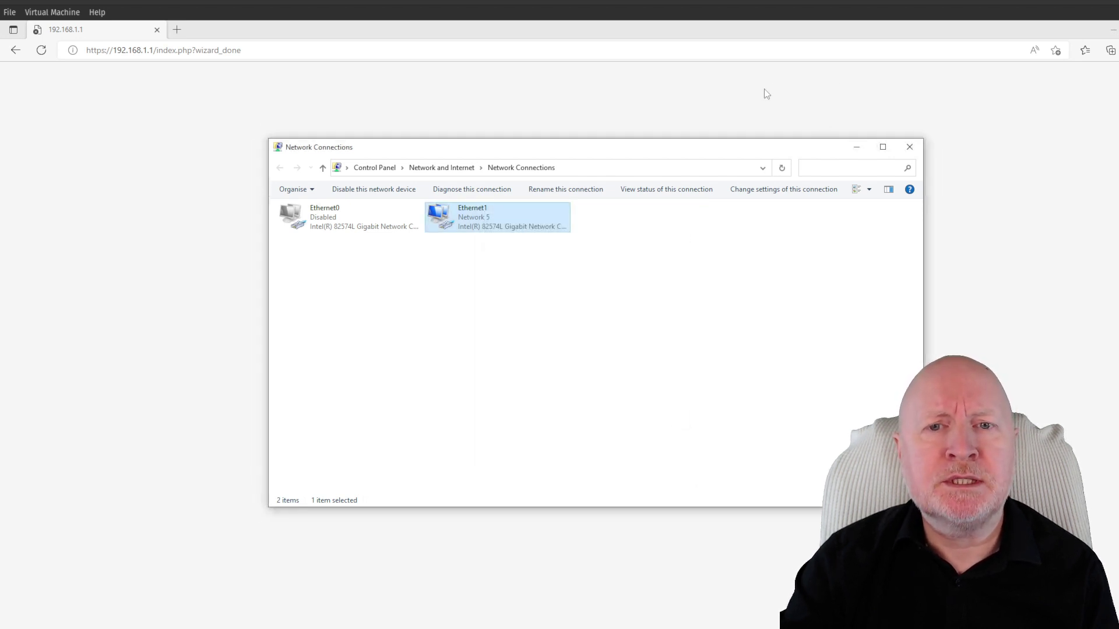
Browse to 192.168.100.1 and proceed past the untrusted-certificate warning
left_click(265, 51)
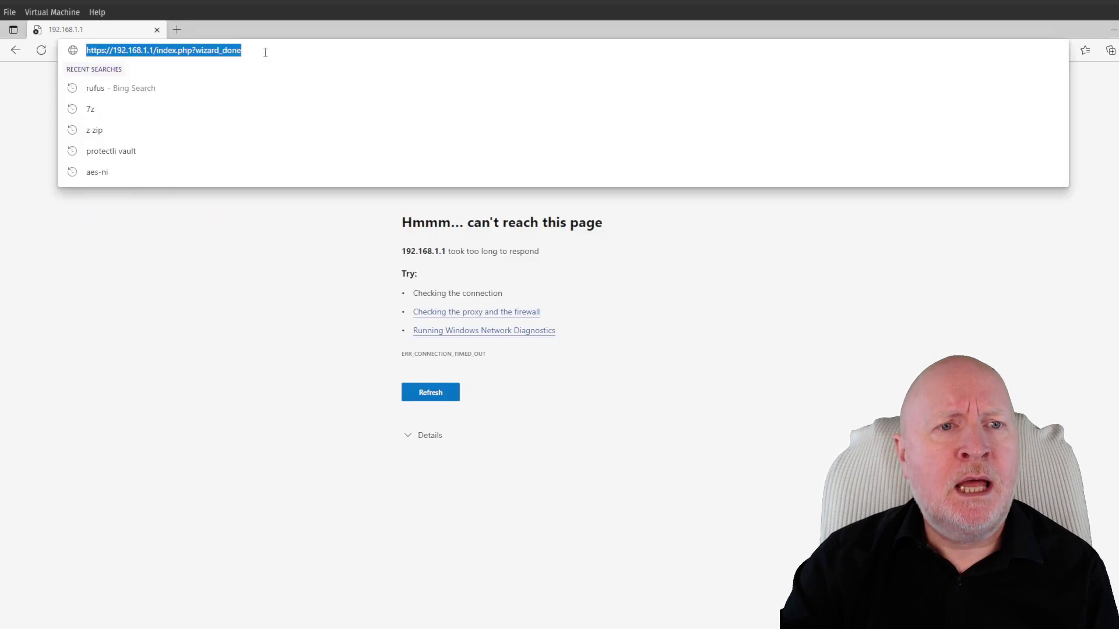
left_click(293, 55)
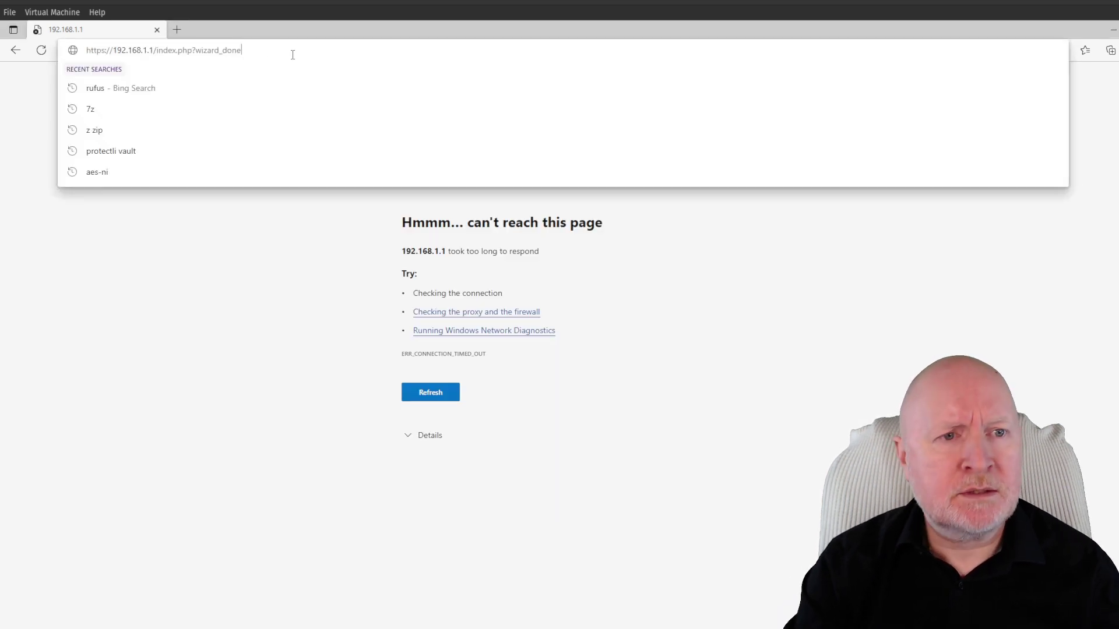
key("BackSpace")
key("BackSpace")
key("BackSpace")
key("BackSpace")
key("BackSpace")
key("BackSpace")
key("BackSpace")
key("BackSpace")
key("BackSpace")
key("BackSpace")
key("BackSpace")
key("BackSpace")
key("BackSpace")
key("BackSpace")
key("BackSpace")
key("BackSpace")
key("BackSpace")
key("BackSpace")
key("BackSpace")
key("BackSpace")
key("BackSpace")
key("BackSpace")
key("BackSpace")
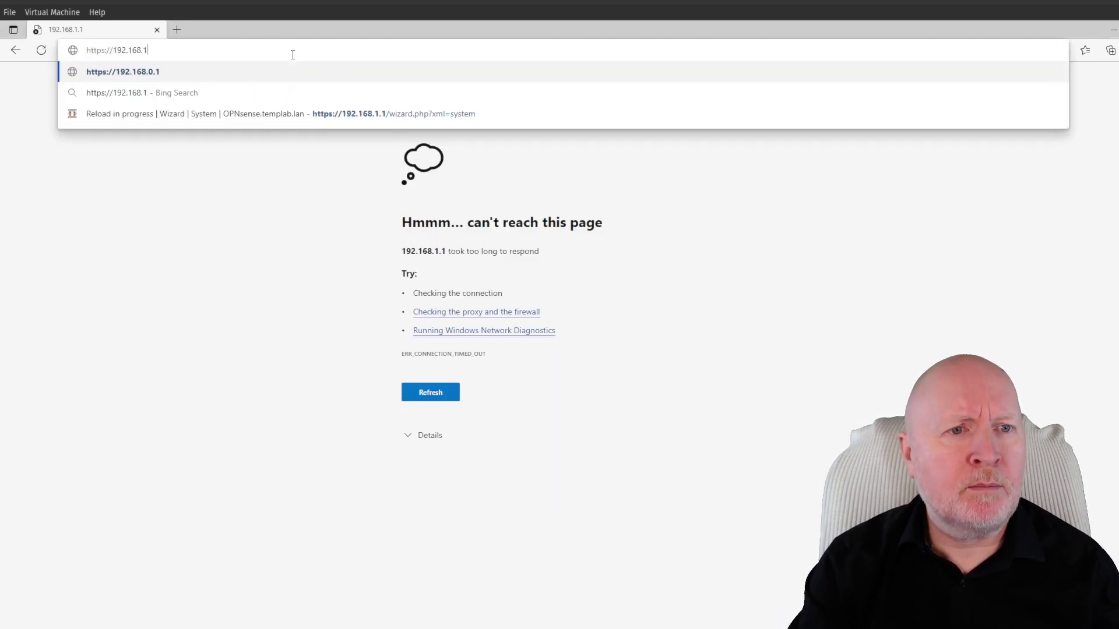
type("00.1")
key("Return")
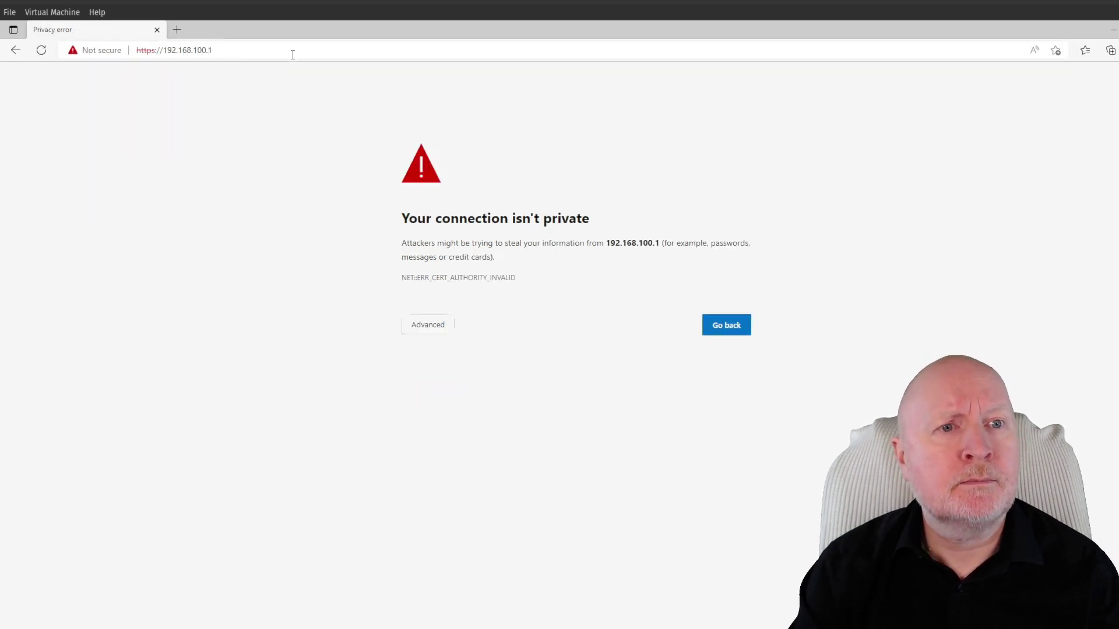
left_click(441, 325)
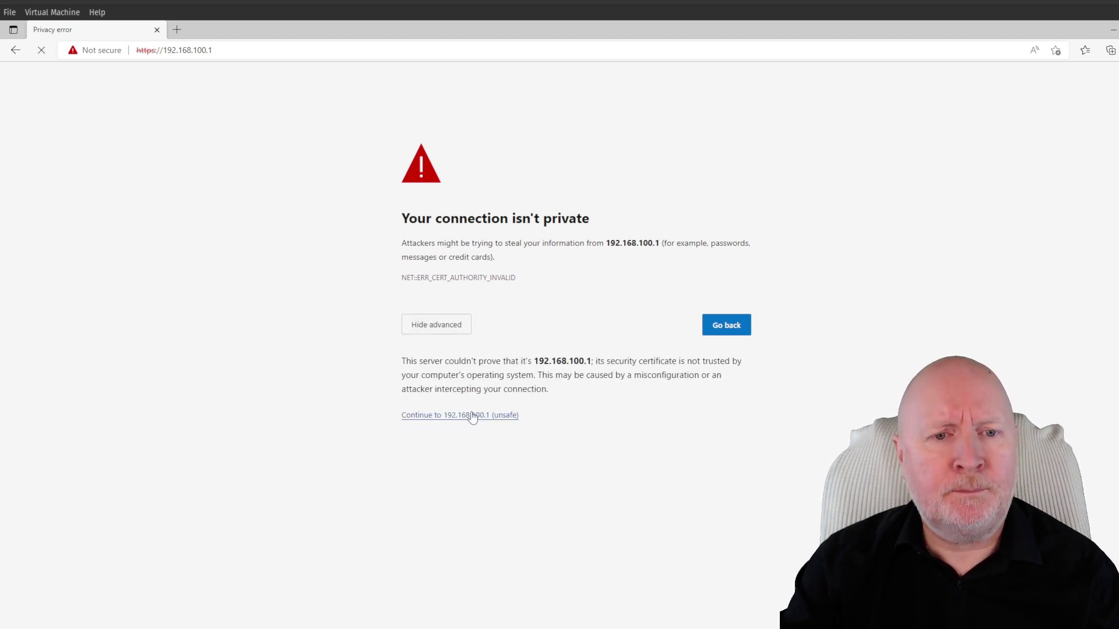
left_click(470, 415)
Log in to the OPNsense web GUI as root with the account password
type("r")
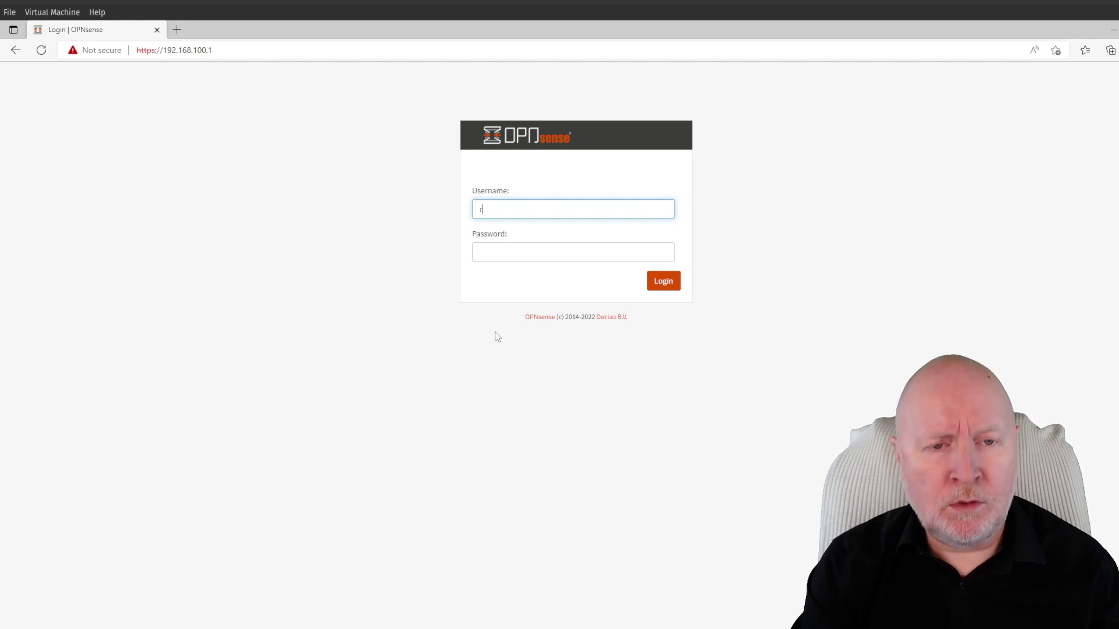
type("oot")
key("Tab")
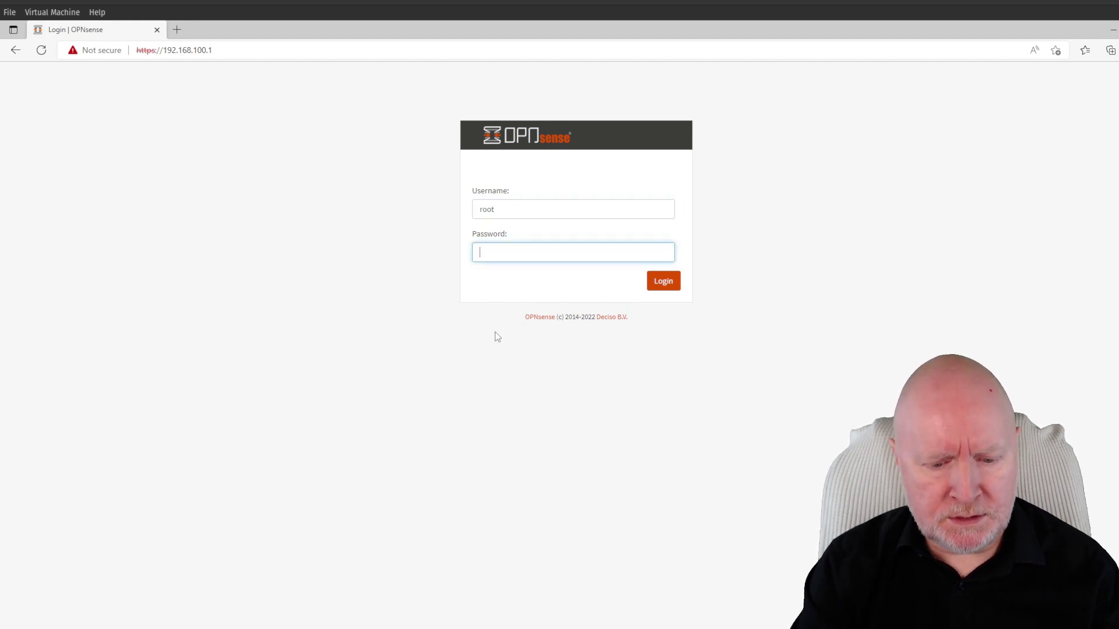
type("******")
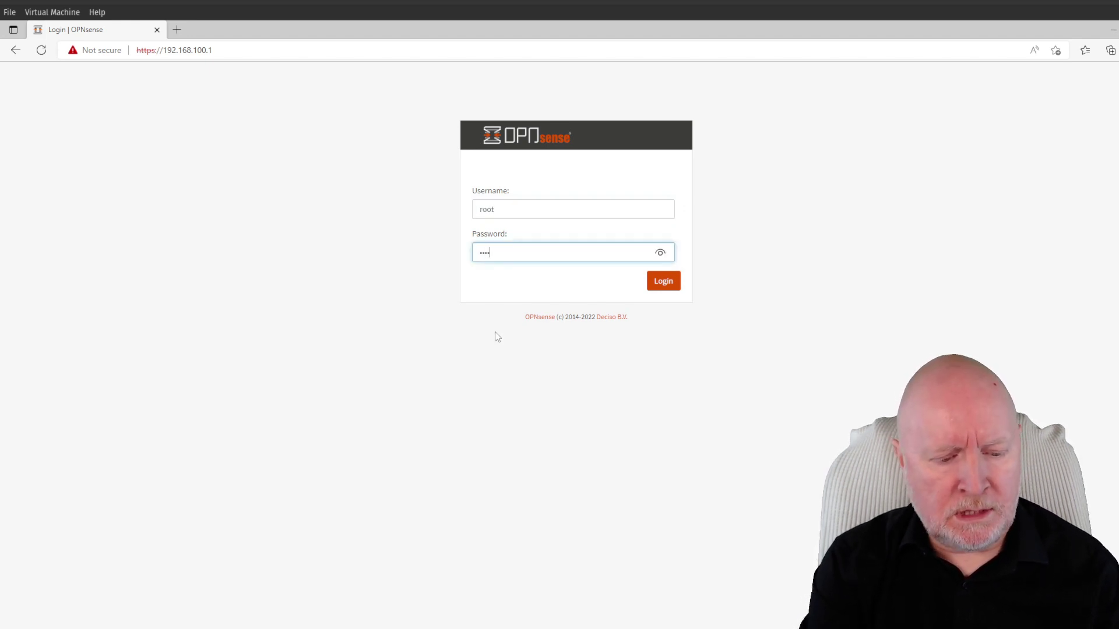
type("***")
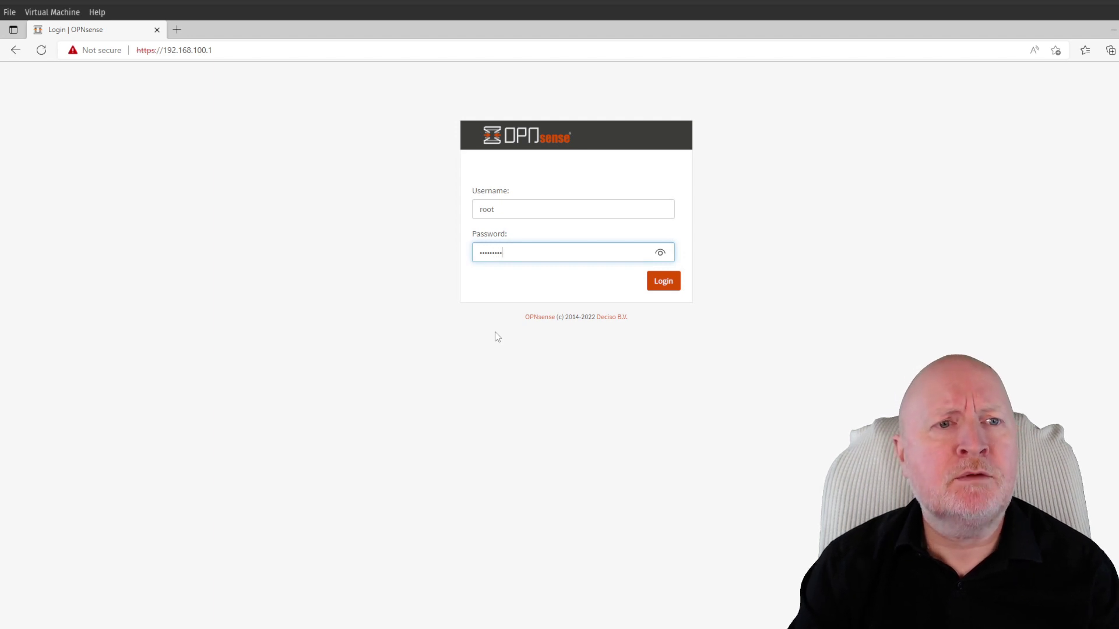
key("Return")
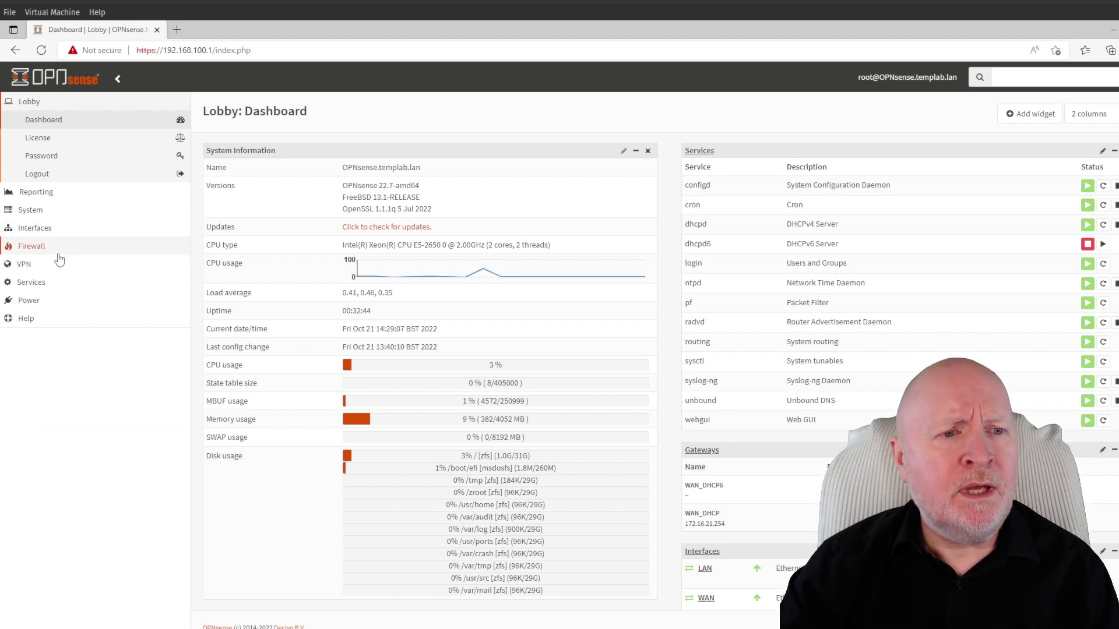
Expand Services > Unbound DNS in the OPNsense sidebar
left_click(43, 282)
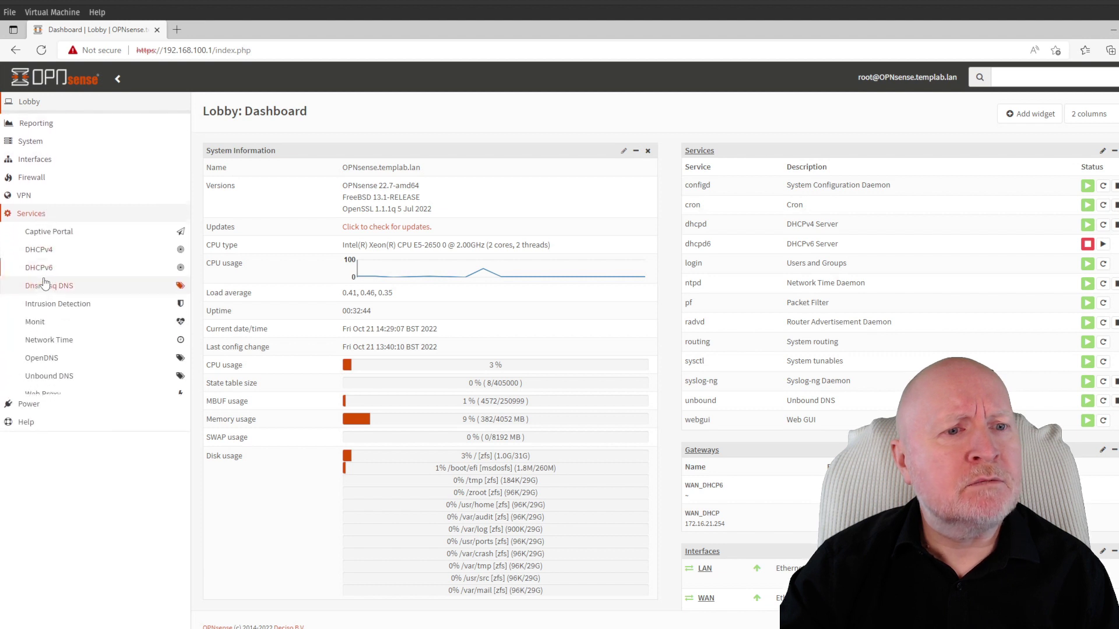
left_click(59, 373)
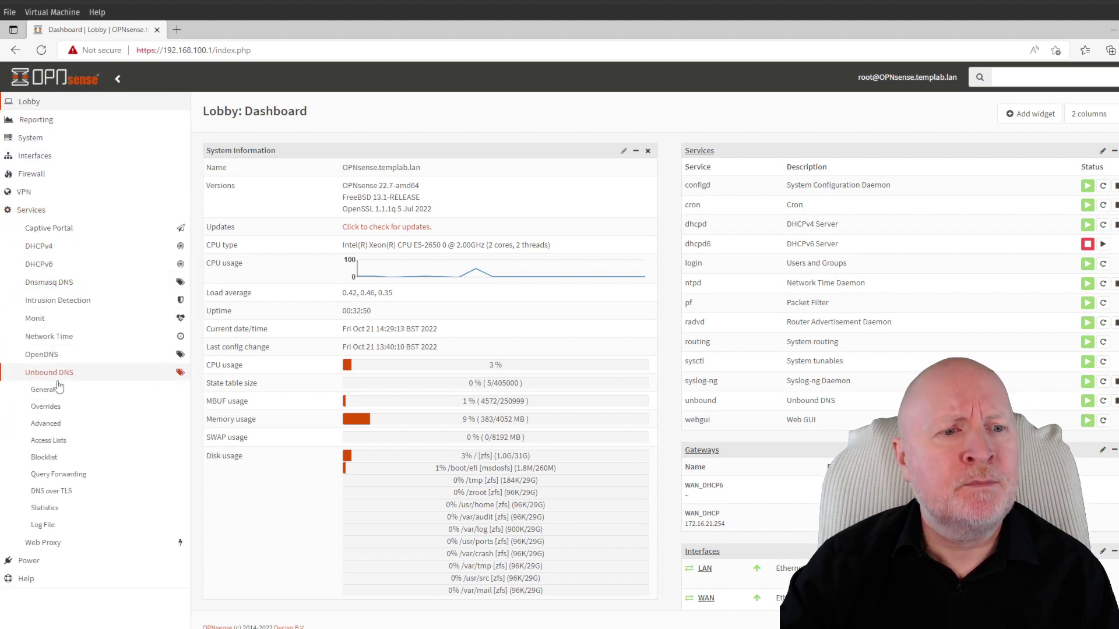
Set Unbound DNS General Network Interfaces to LAN, then save and apply the change
left_click(52, 393)
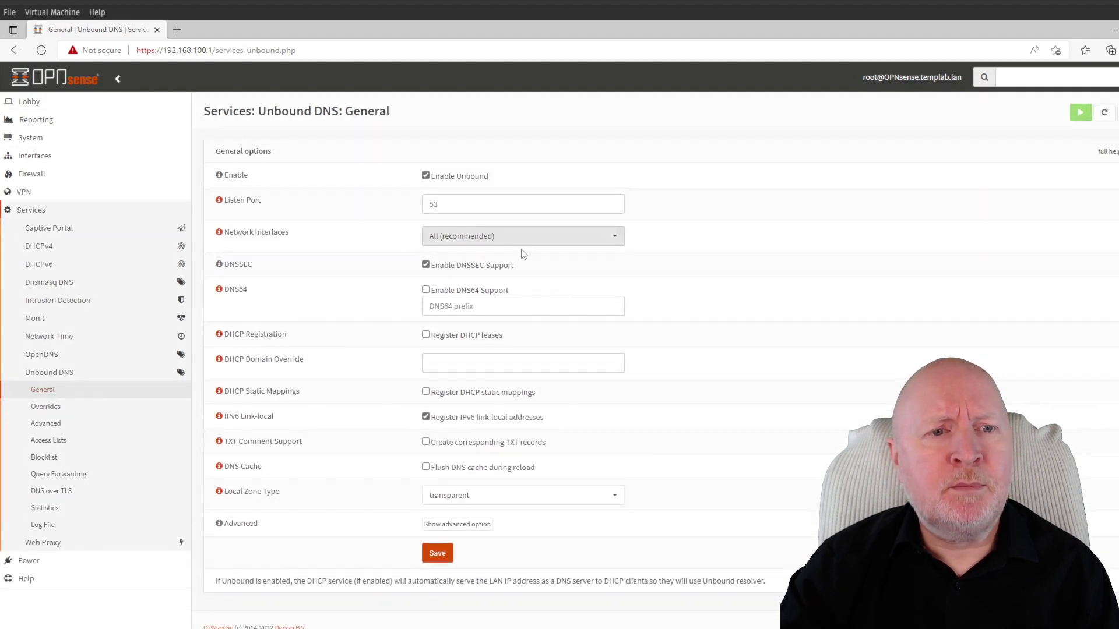
left_click(464, 237)
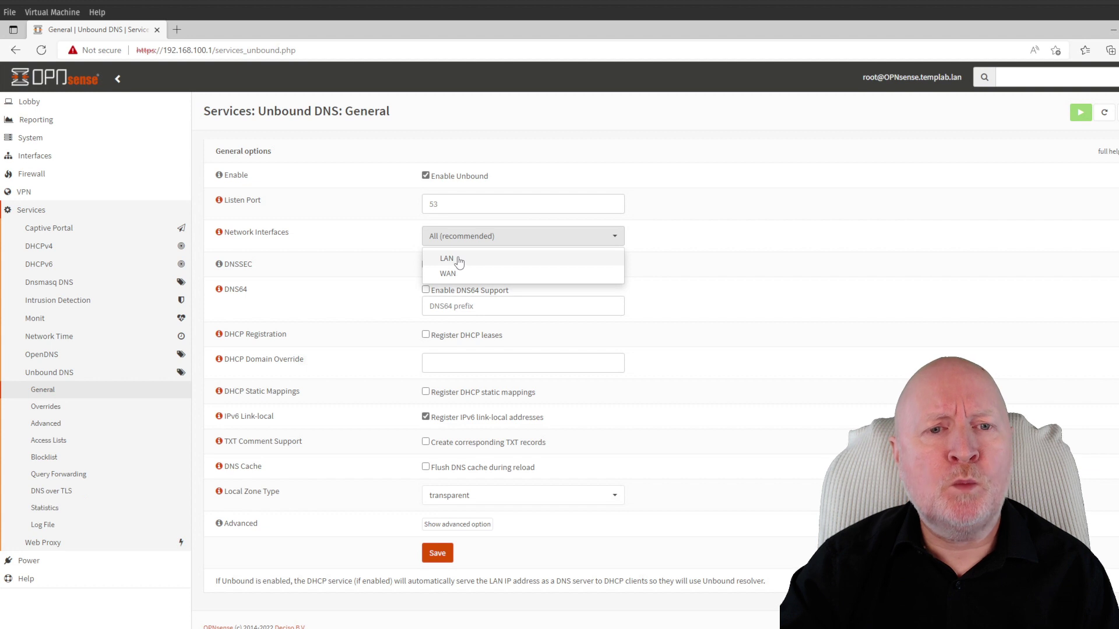
left_click(459, 259)
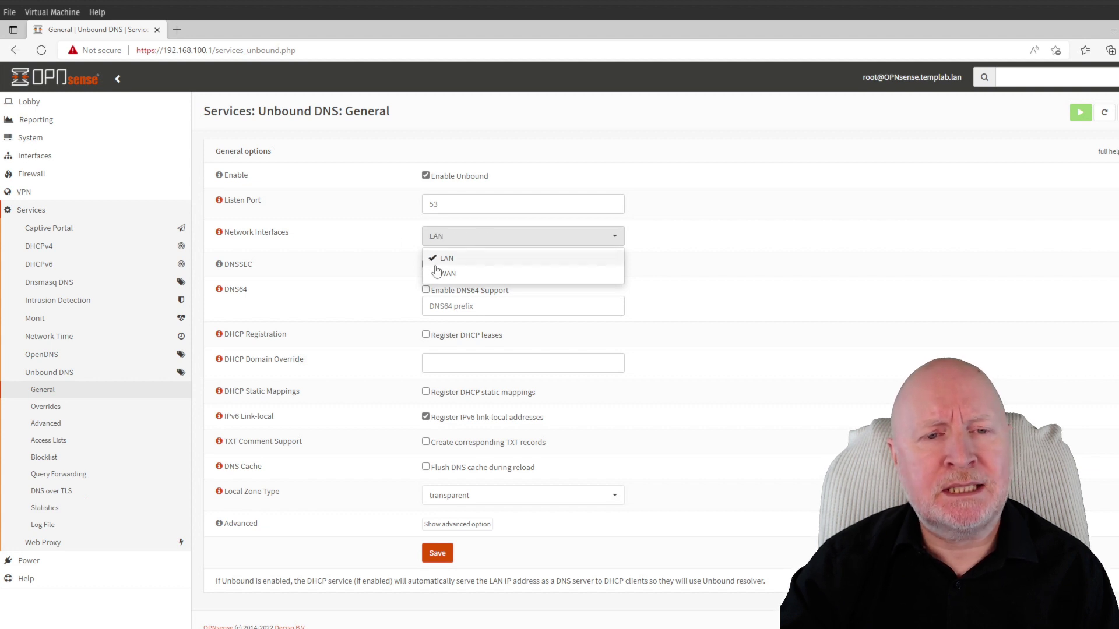
left_click(752, 475)
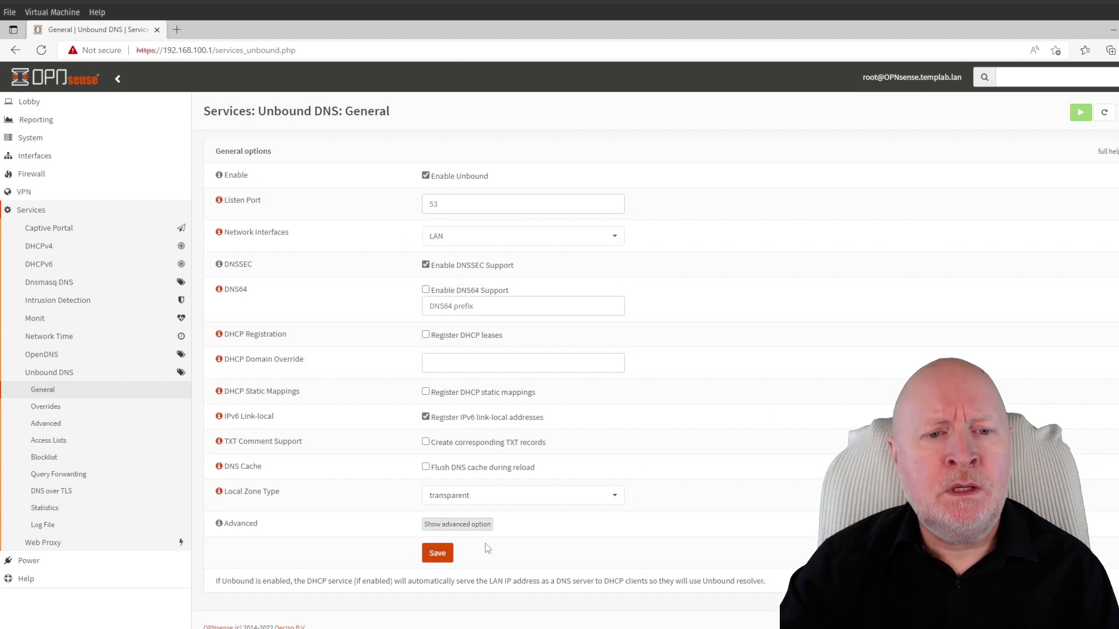
left_click(437, 553)
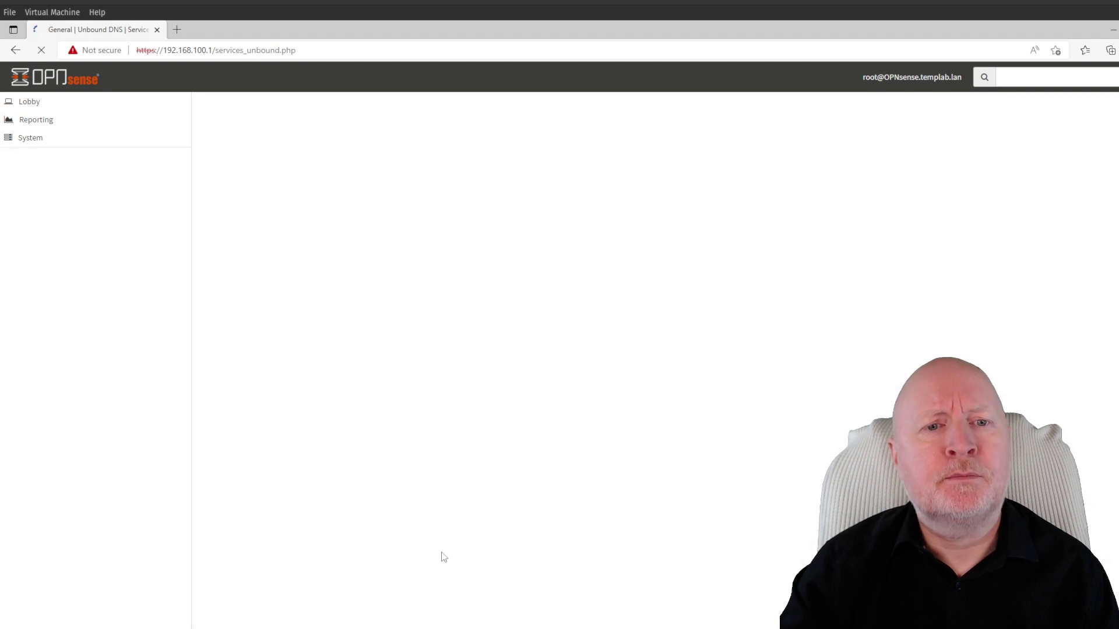
left_click(1092, 128)
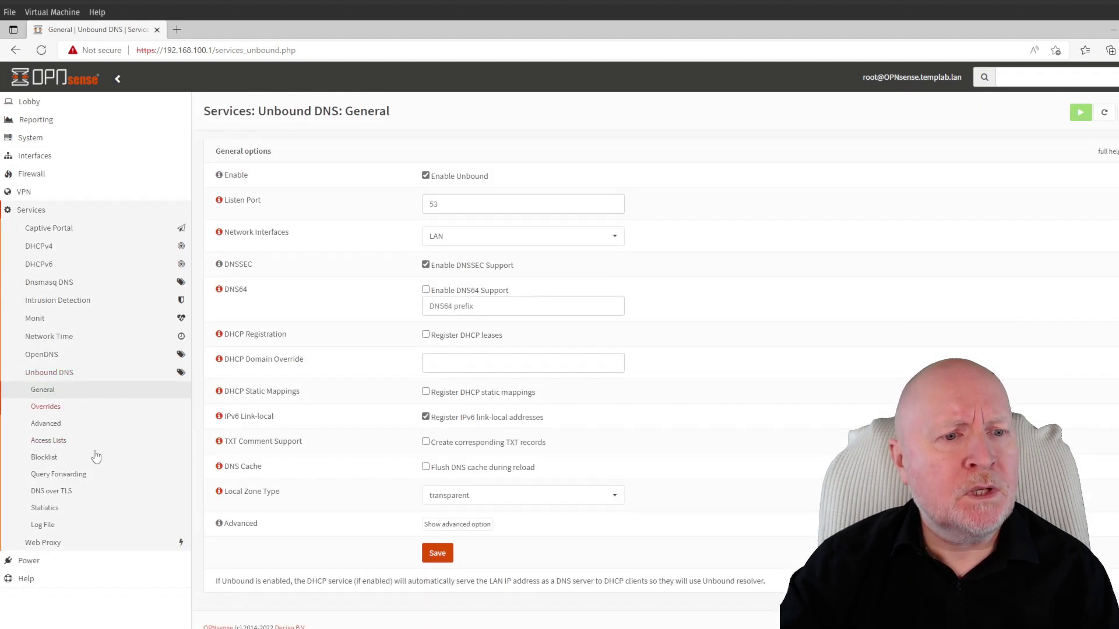
left_click(78, 476)
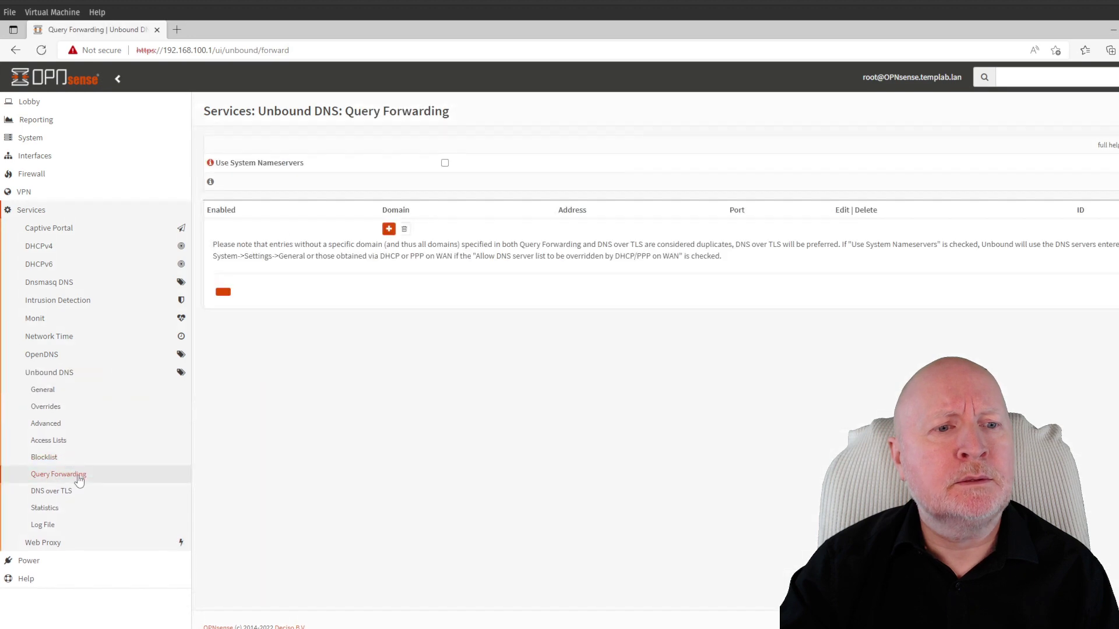
Try loading google.com in a new Edge tab
left_click(177, 29)
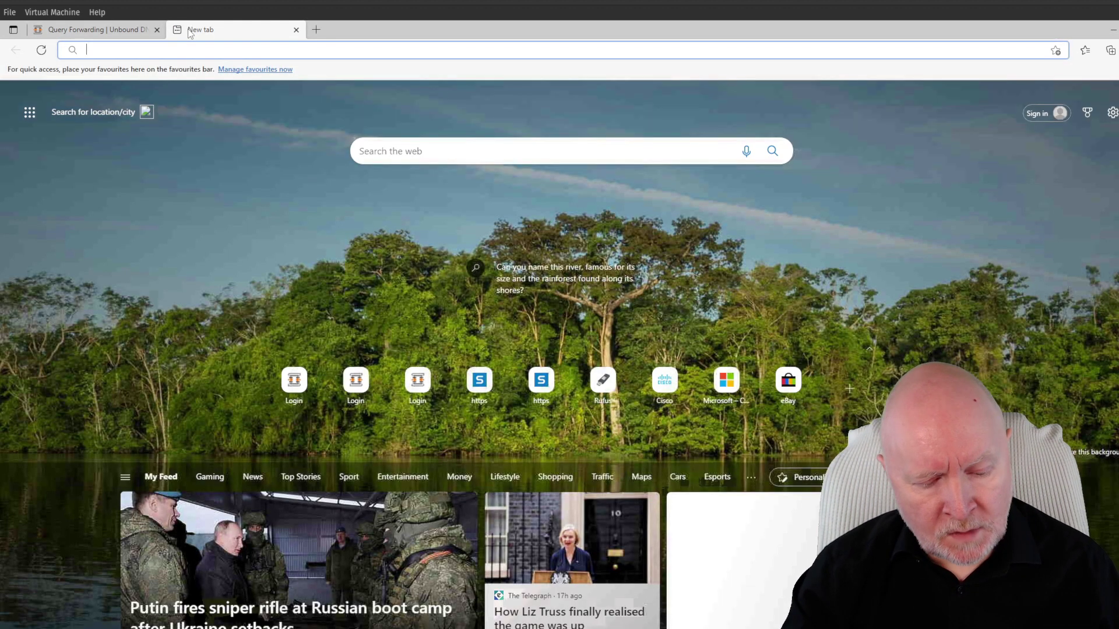
type("google.com")
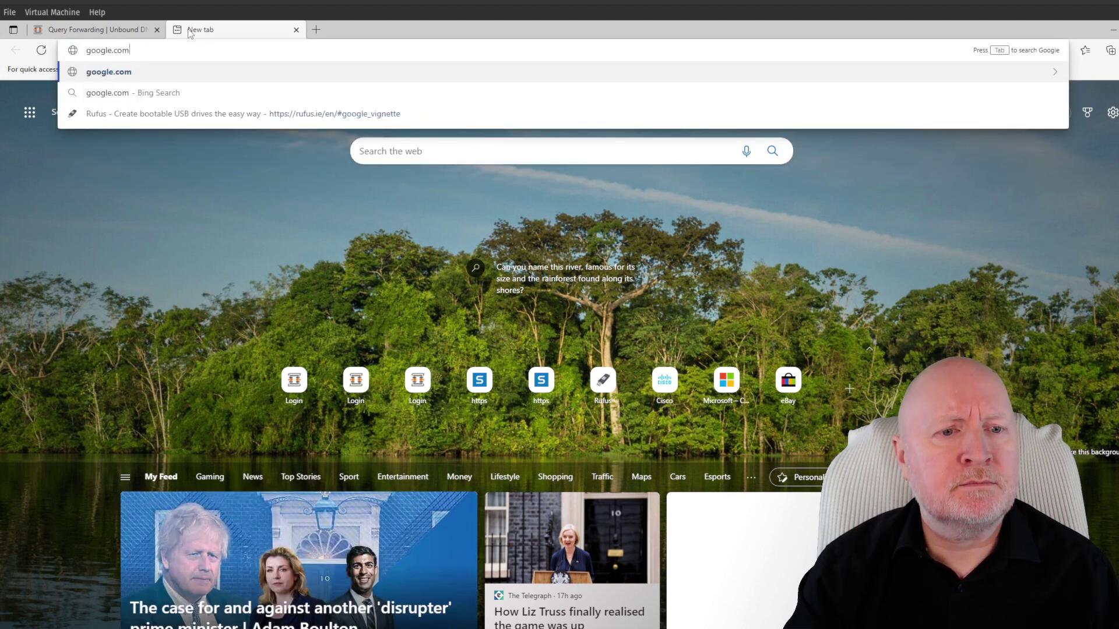
key("Return")
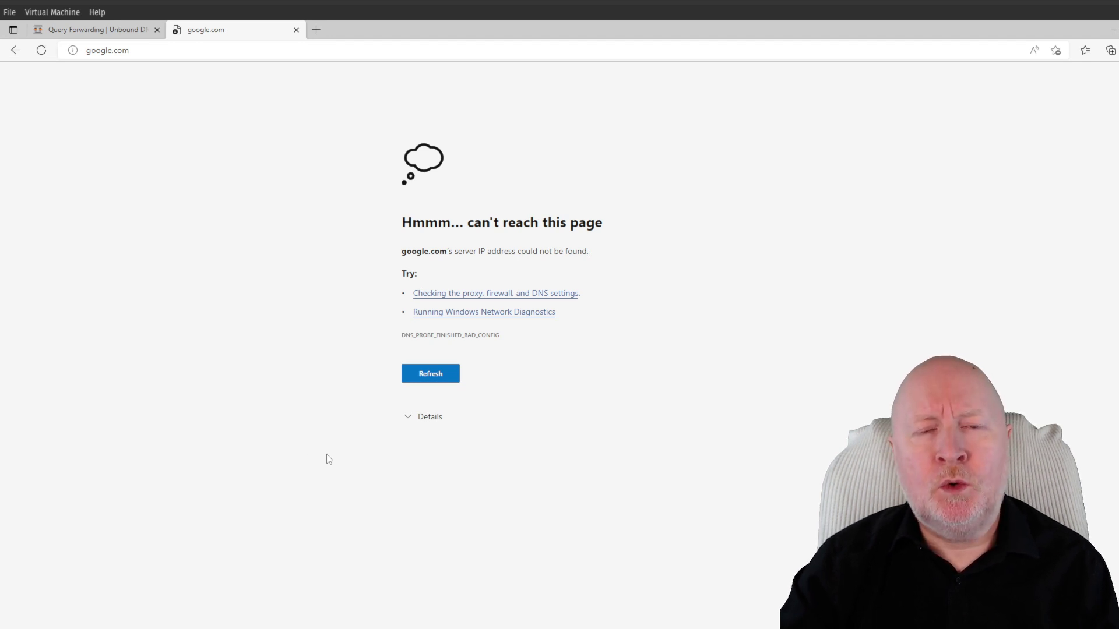
Enable Use System Nameservers in Query Forwarding (1.1.1.2, 1.0.0.2) and apply it
left_click(121, 36)
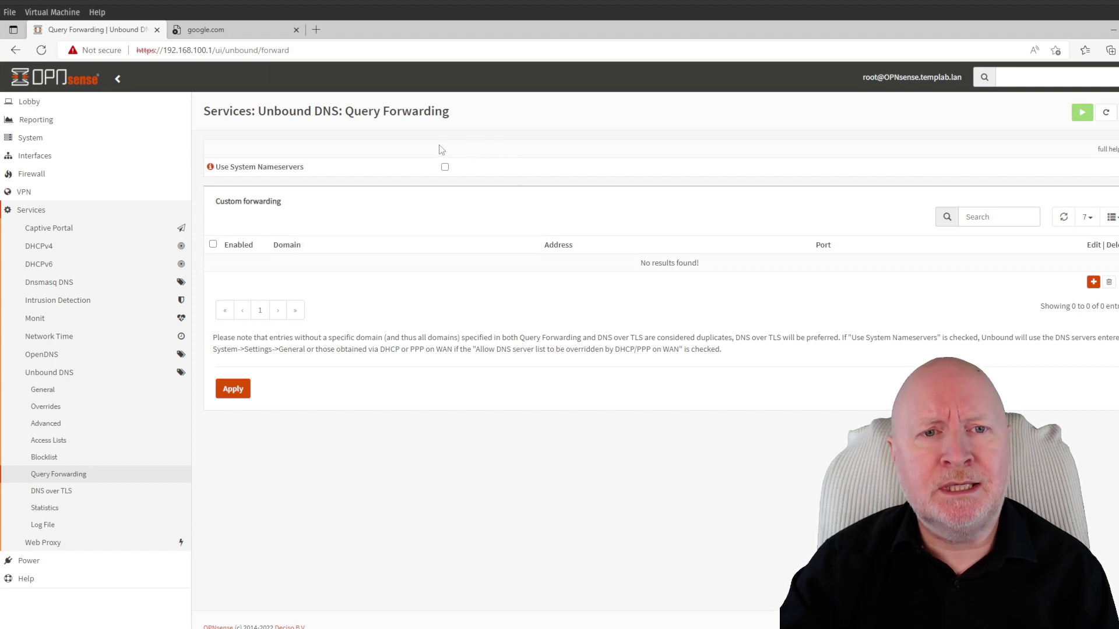
left_click(445, 168)
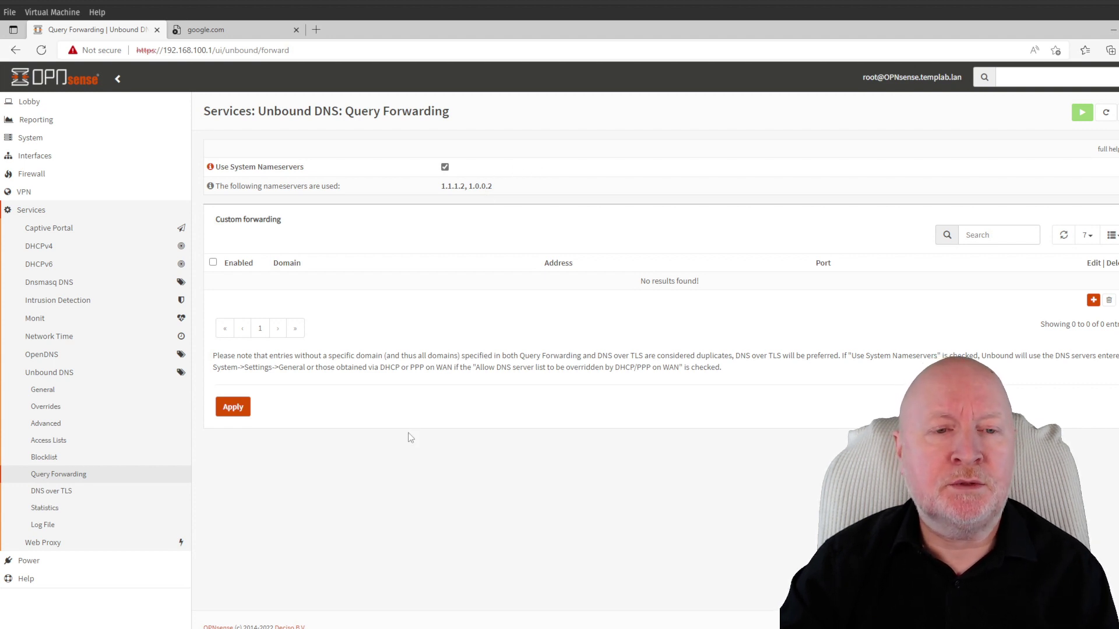
left_click(248, 410)
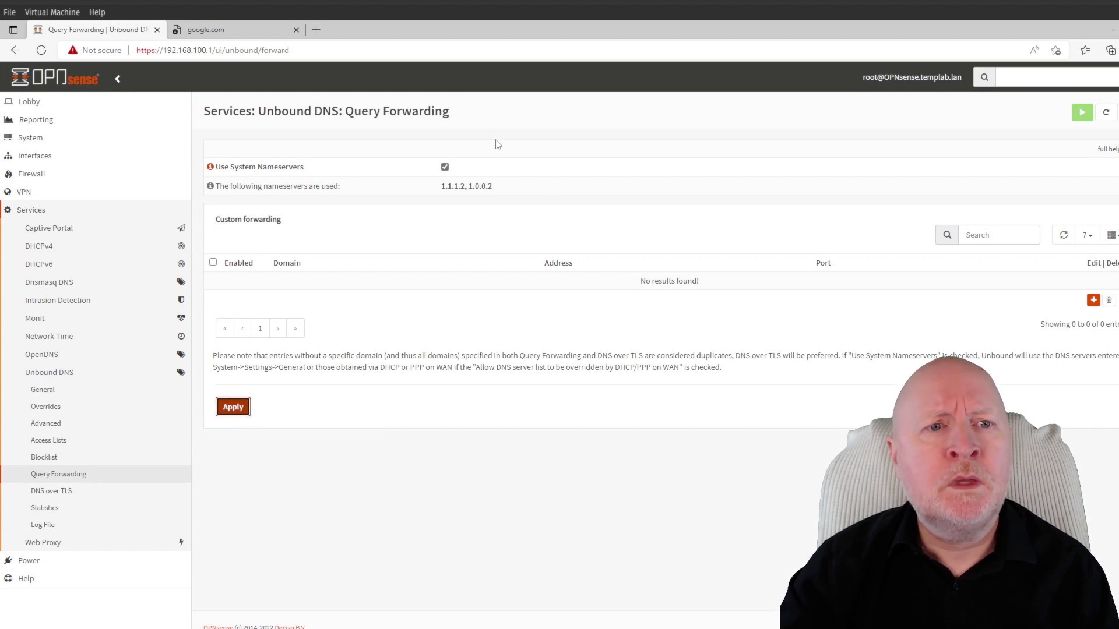
Reload google.com, confirm the homepage loads, and reject optional cookies
left_click(207, 32)
left_click(46, 55)
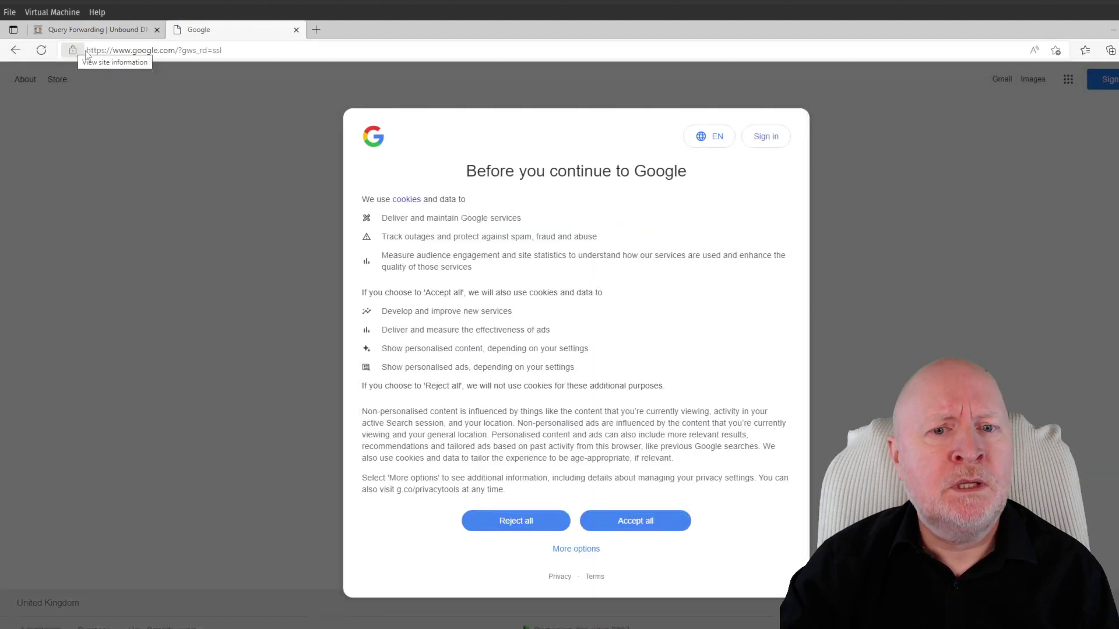
left_click(523, 525)
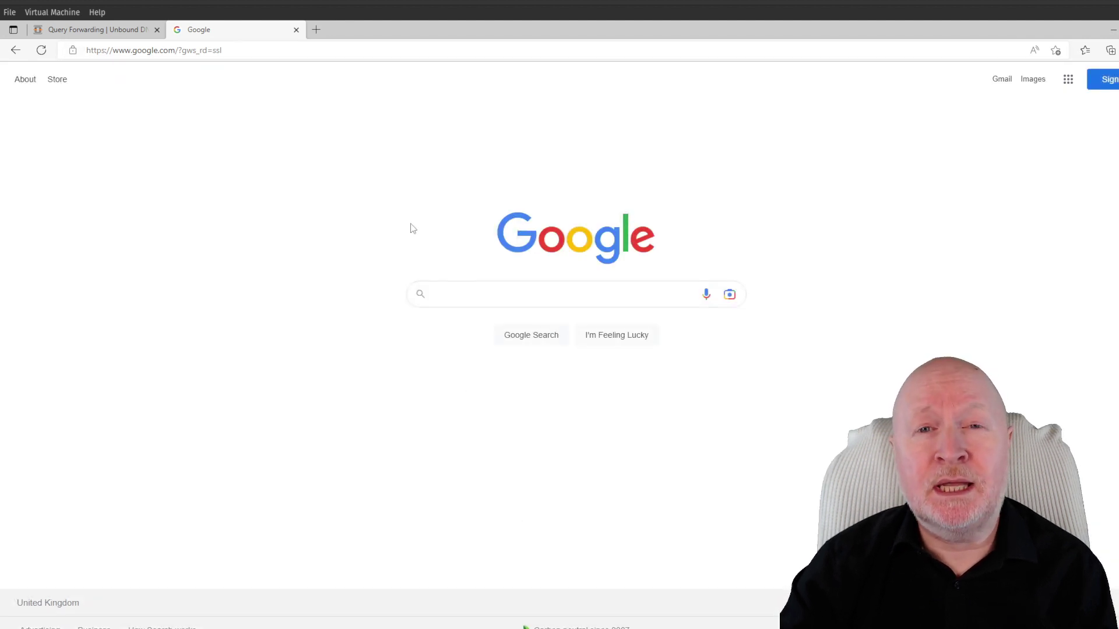
Open Firewall > Rules > LAN in OPNsense
left_click(94, 30)
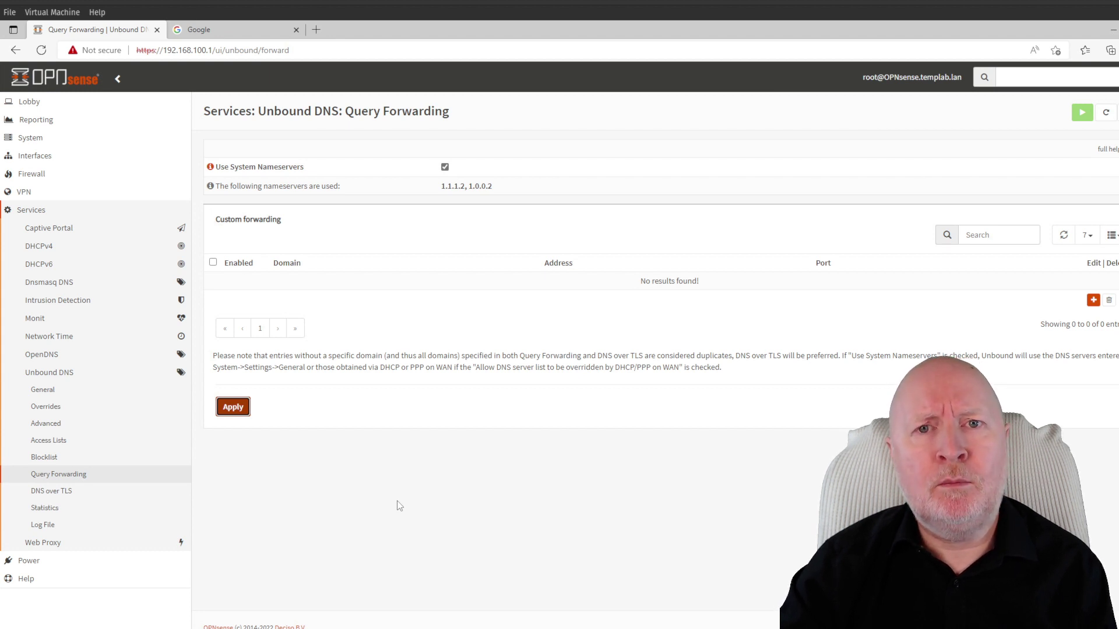
left_click(57, 178)
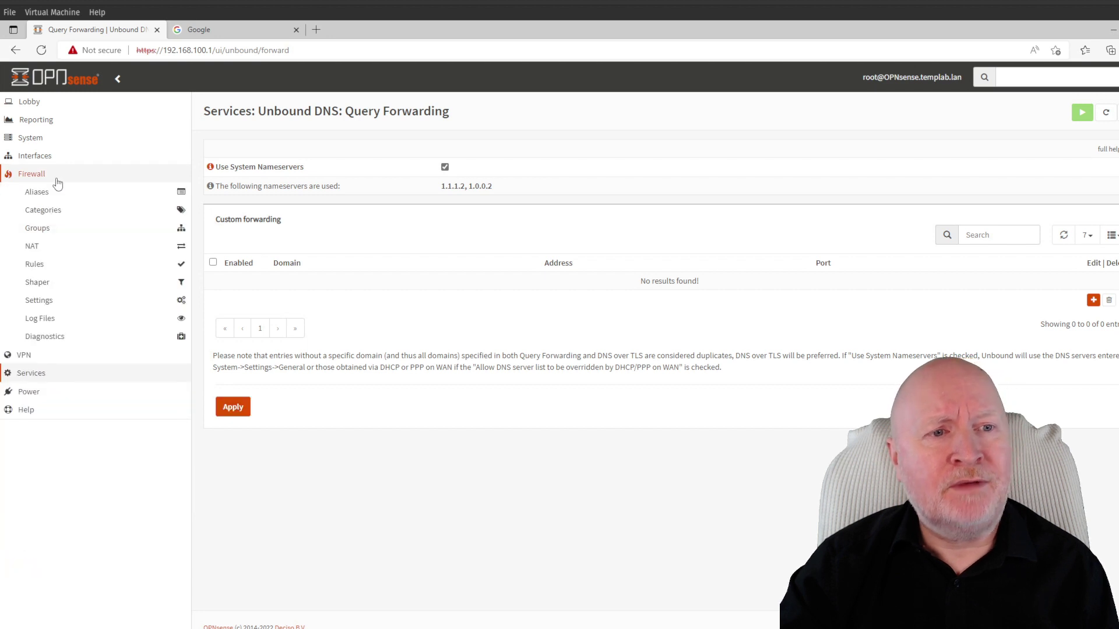
left_click(52, 264)
left_click(62, 300)
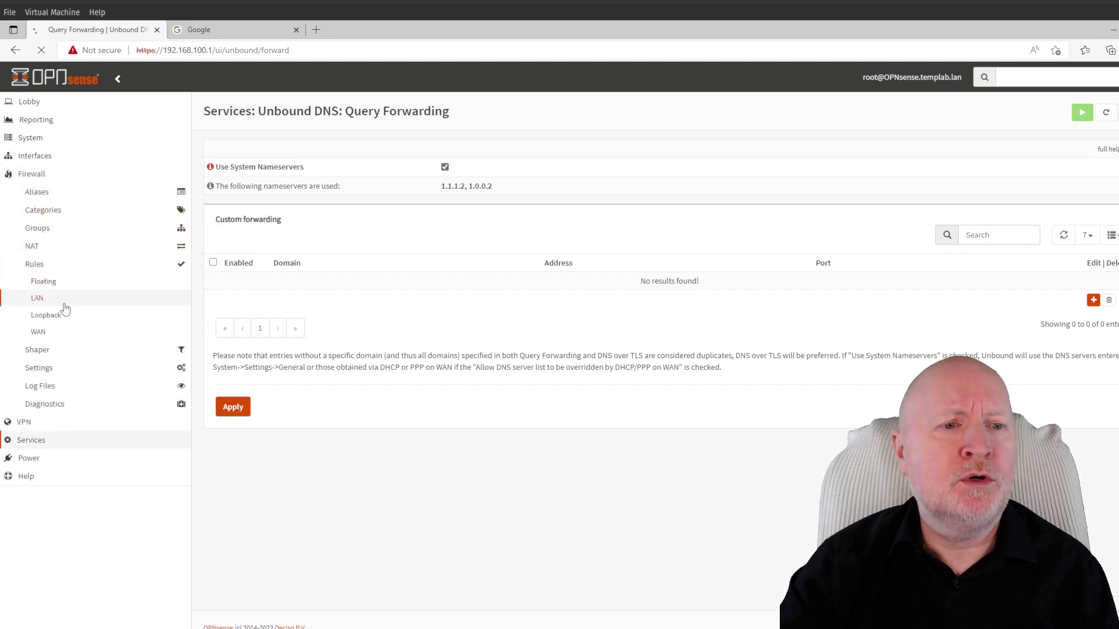